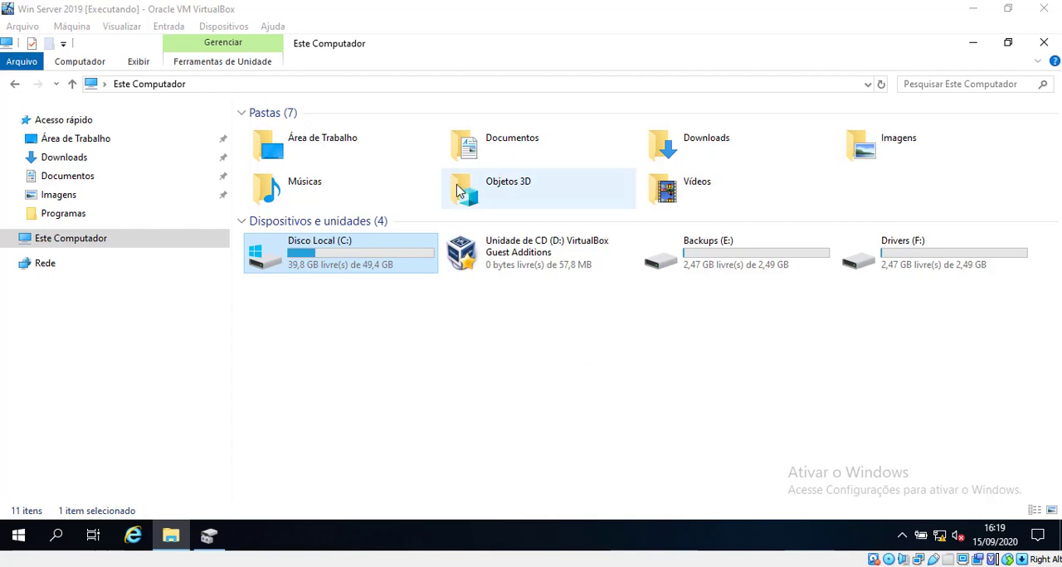
Step: Show the Ferramentas maintenance options in the properties of Disco Local (C:) and move the dialog aside
{"action": "right_click", "coordinate": [364, 247]}
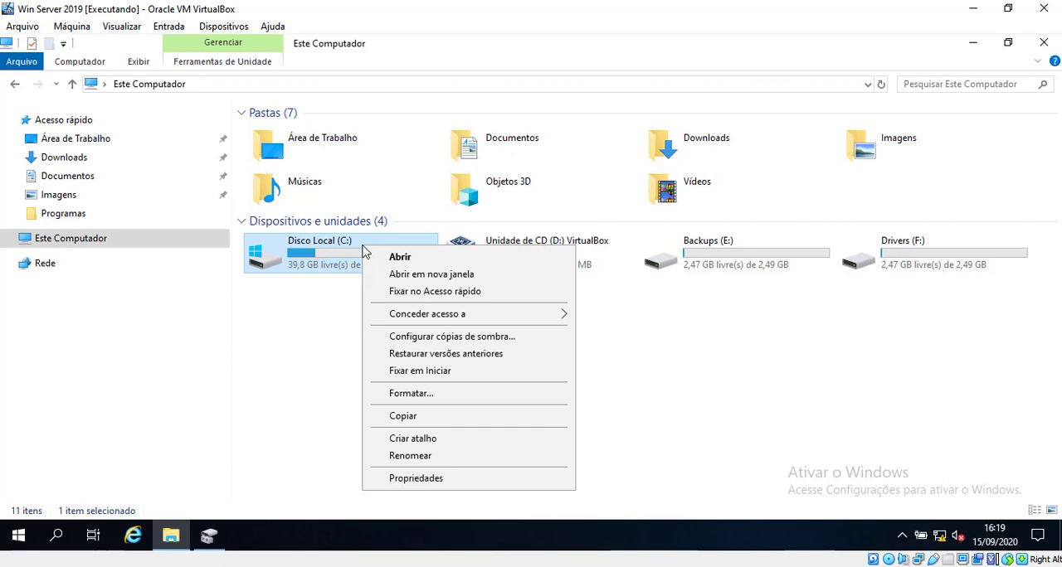
{"action": "left_click", "coordinate": [427, 483]}
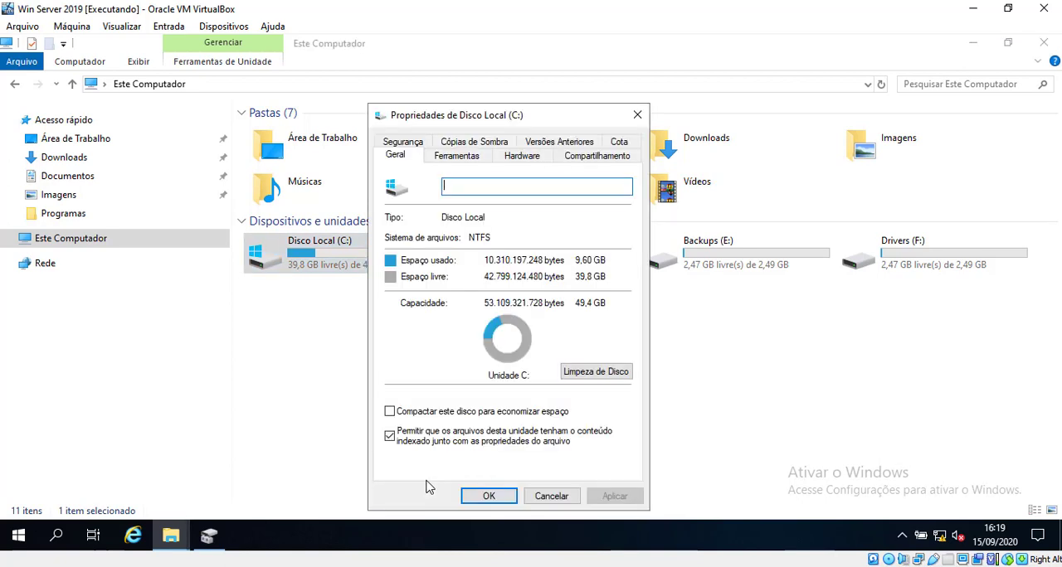
{"action": "left_click", "coordinate": [456, 156]}
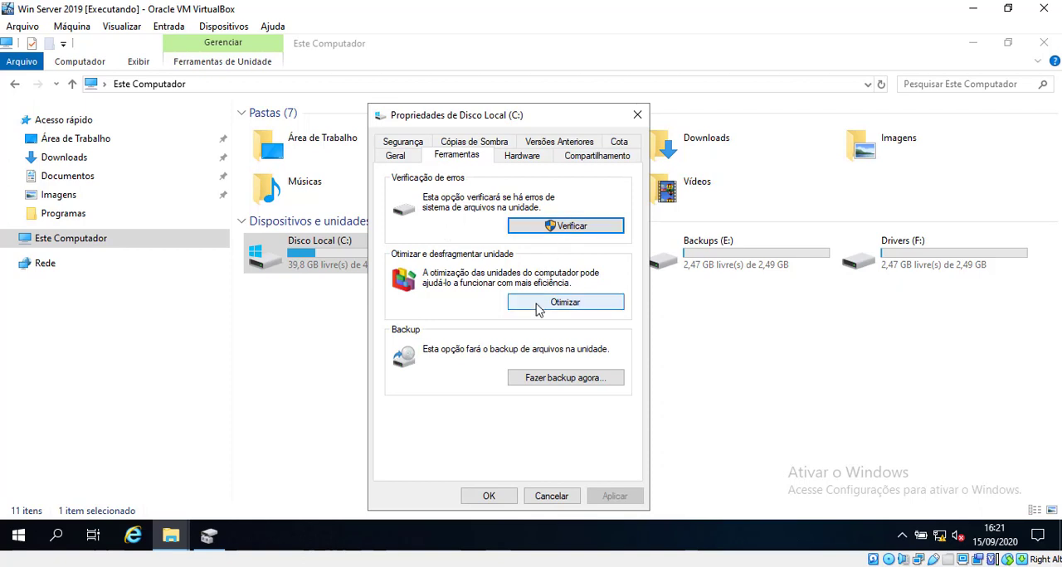
{"action": "left_click", "coordinate": [594, 232]}
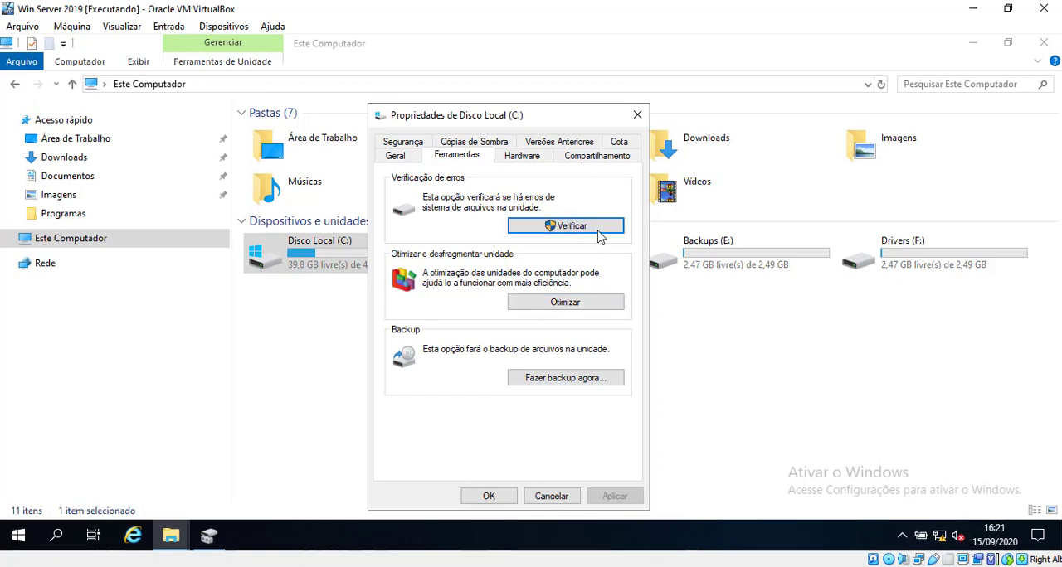
{"action": "left_click_drag", "start_coordinate": [543, 116], "coordinate": [674, 98]}
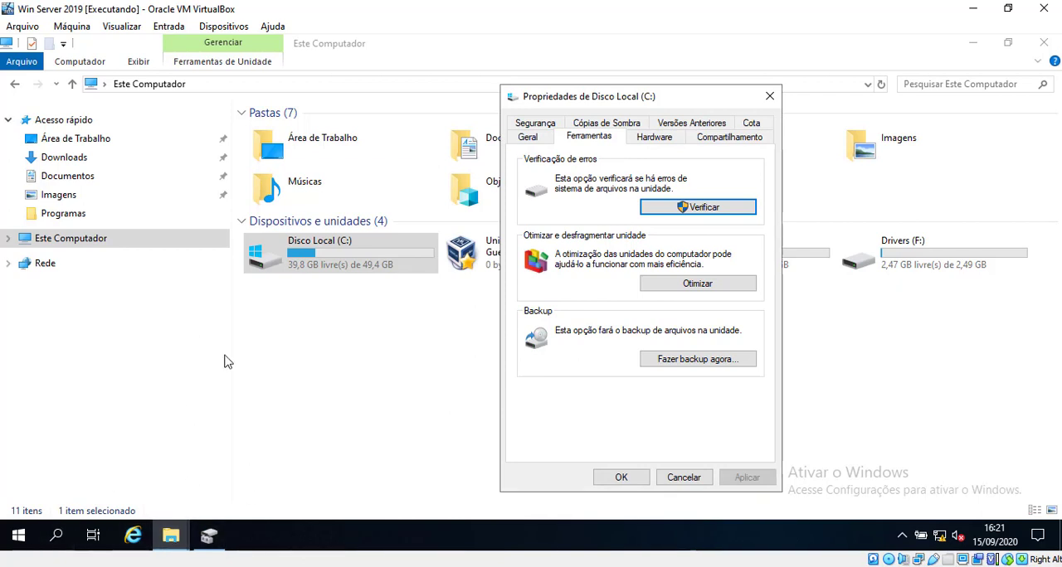
Step: Launch Control Panel with the Run command "control", search it for "ferra", and open Ferramentas Administrativas
{"action": "key", "text": "super+r"}
{"action": "type", "text": "control"}
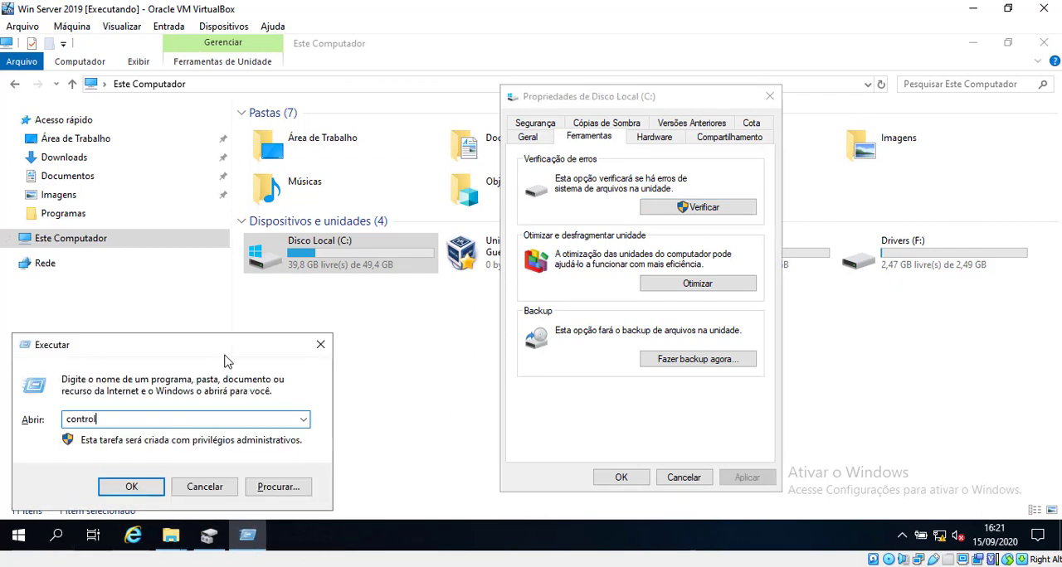
{"action": "key", "text": "Return"}
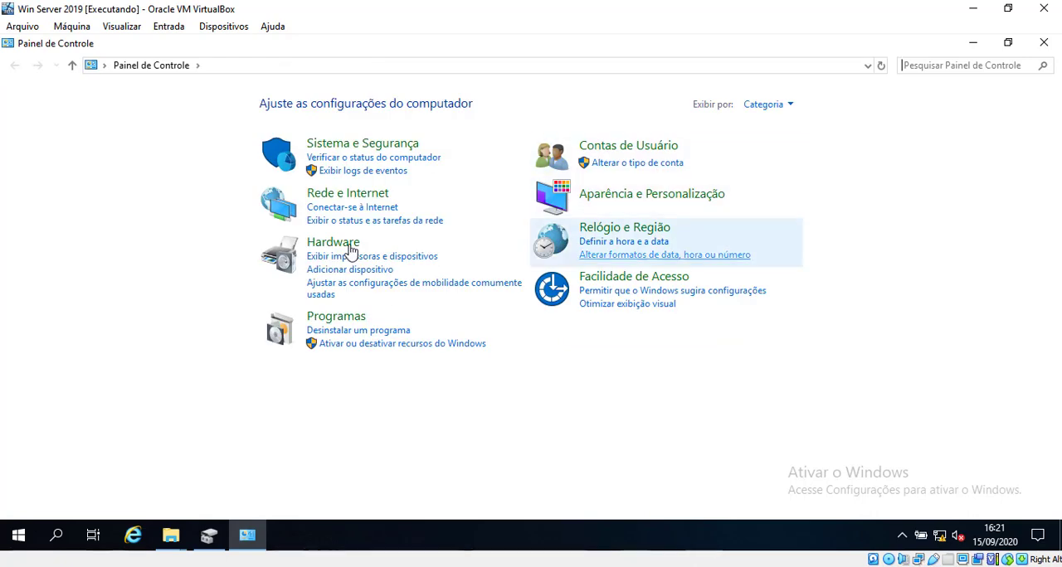
{"action": "left_click", "coordinate": [954, 67]}
{"action": "type", "text": "ferra"}
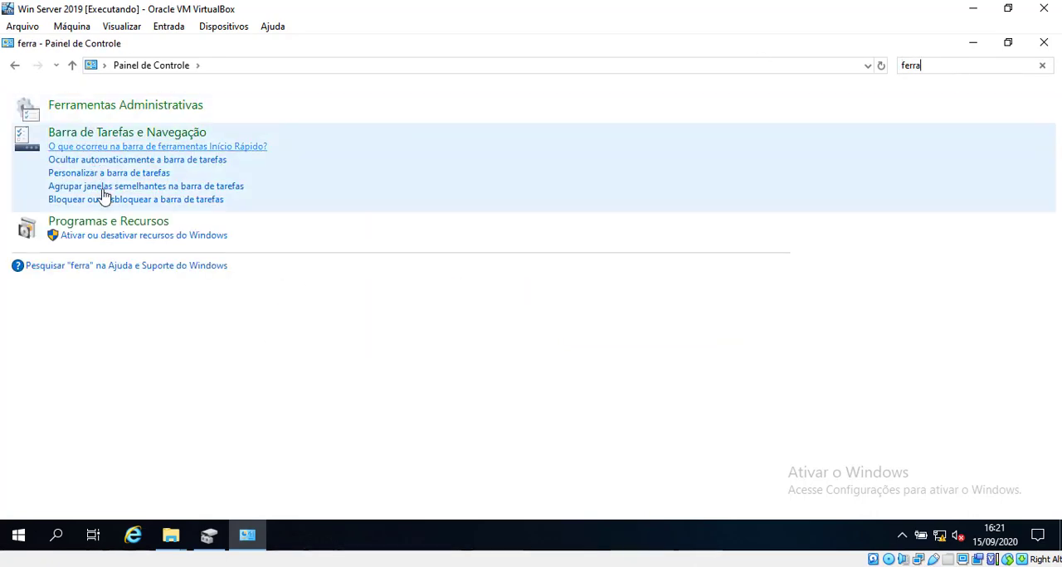
{"action": "left_click", "coordinate": [154, 111]}
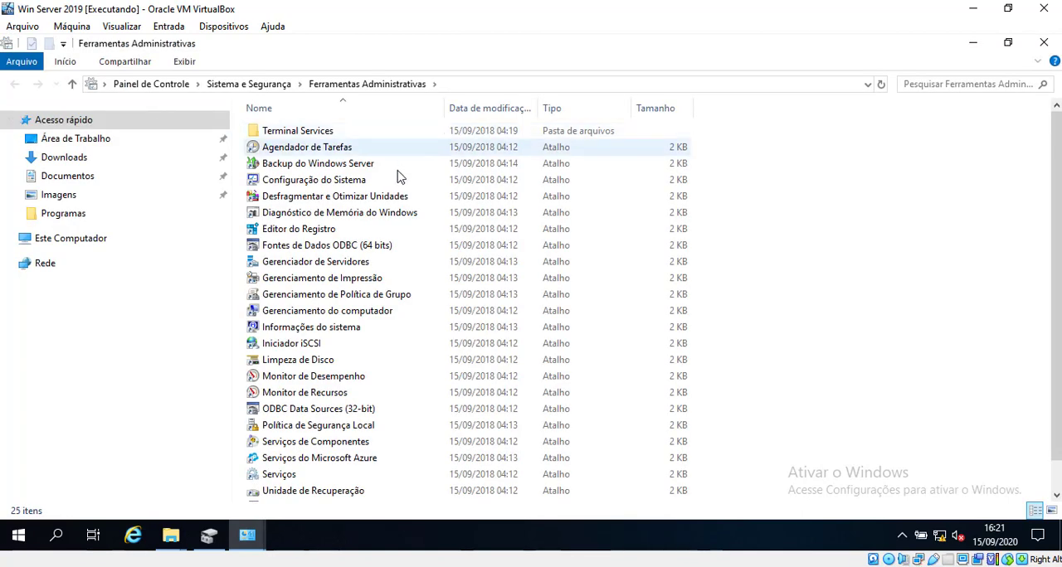
Step: Open Desfragmentar e Otimizar Unidades and move its window clear of the administrative tools list
{"action": "left_click", "coordinate": [471, 198]}
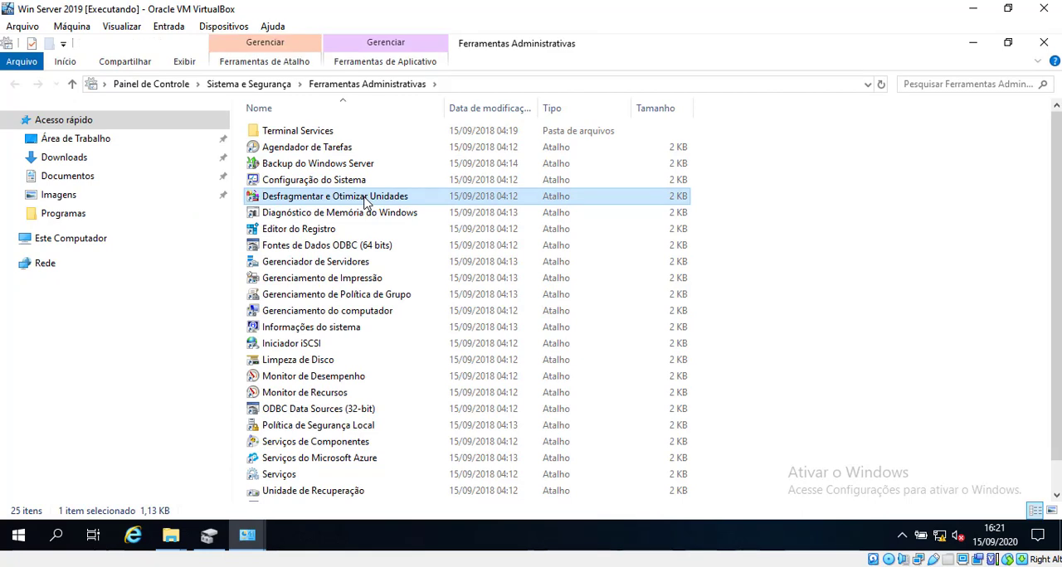
{"action": "scroll", "coordinate": [443, 323], "scroll_direction": "down", "scroll_amount": 1}
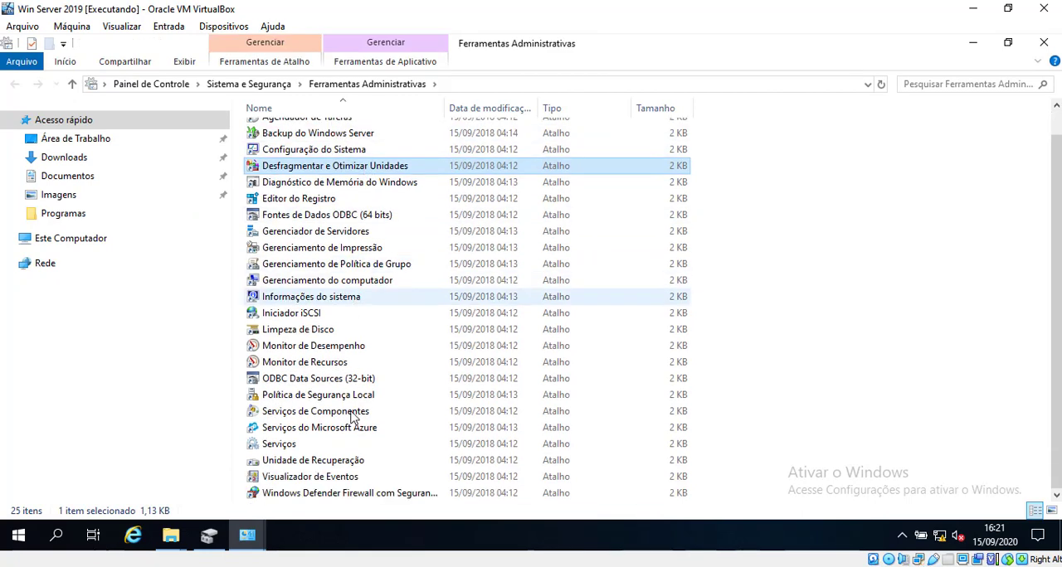
{"action": "scroll", "coordinate": [445, 339], "scroll_direction": "up", "scroll_amount": 1}
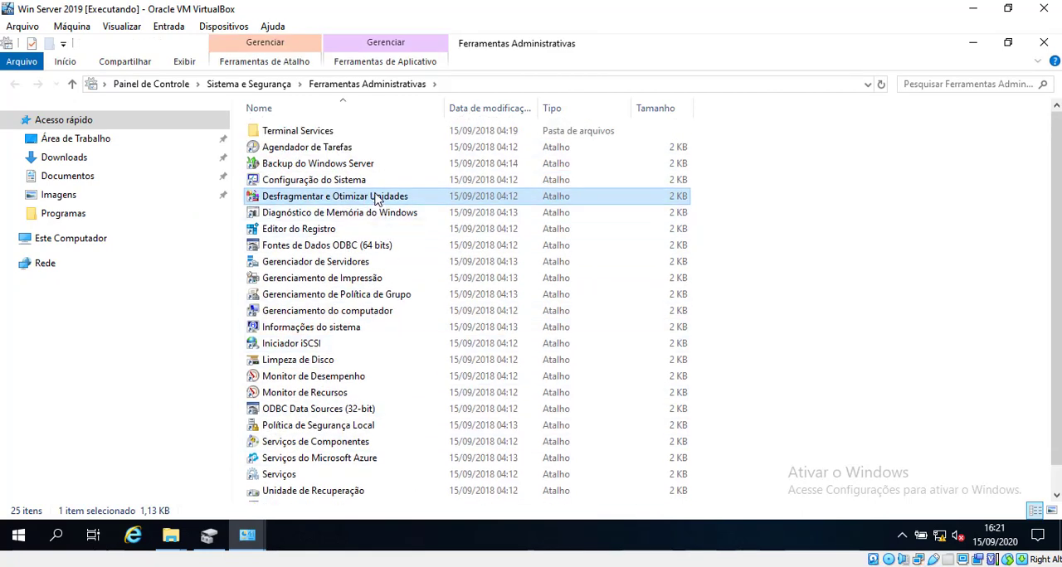
{"action": "double_click", "coordinate": [378, 197]}
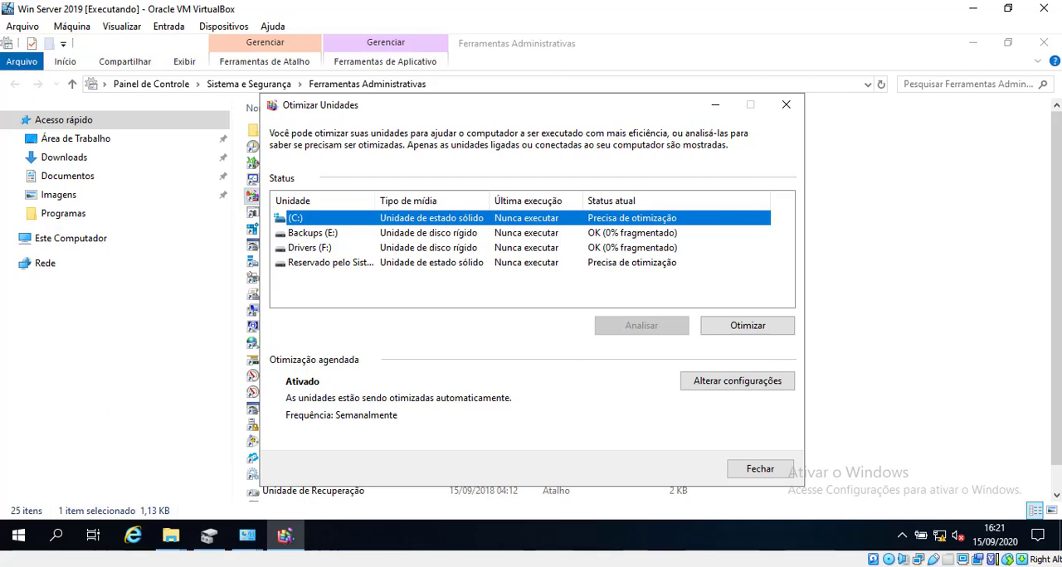
{"action": "left_click_drag", "start_coordinate": [581, 105], "coordinate": [676, 94]}
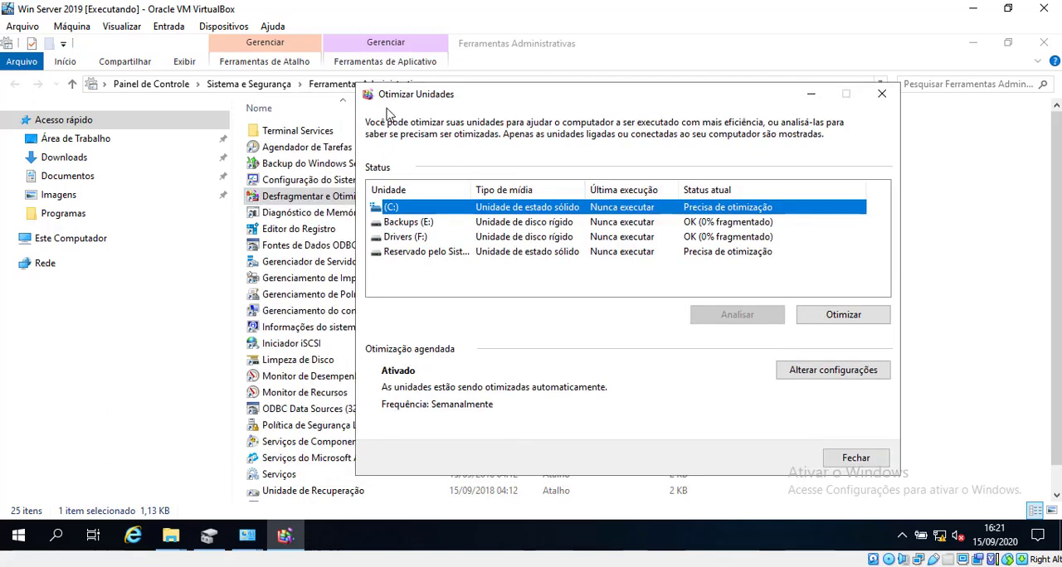
{"action": "left_click_drag", "start_coordinate": [425, 94], "coordinate": [502, 95]}
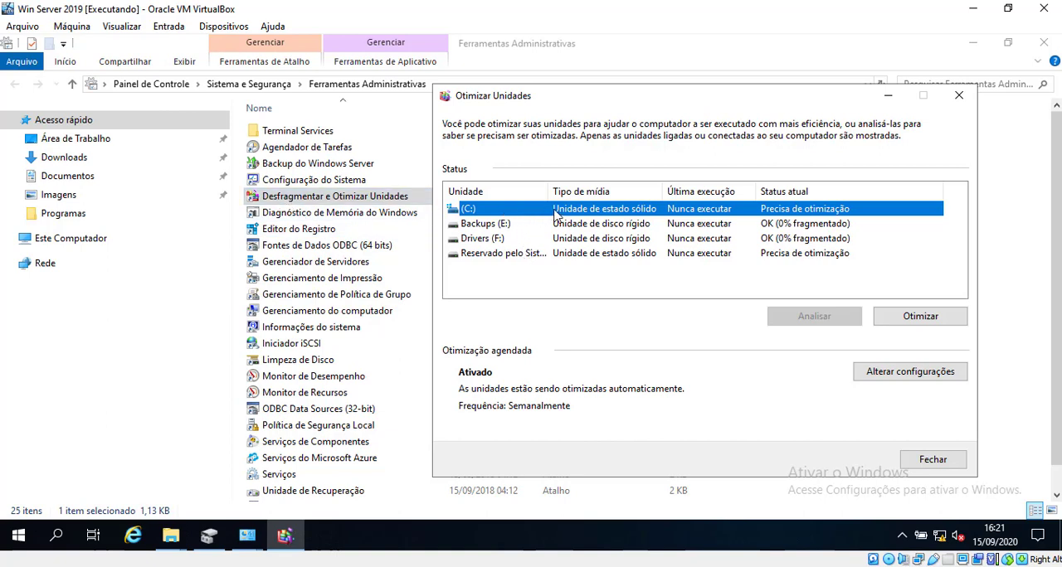
Step: Examine the media type and status of each drive in the optimizer list, widening the Unidade column to read the full names
{"action": "left_click", "coordinate": [505, 224]}
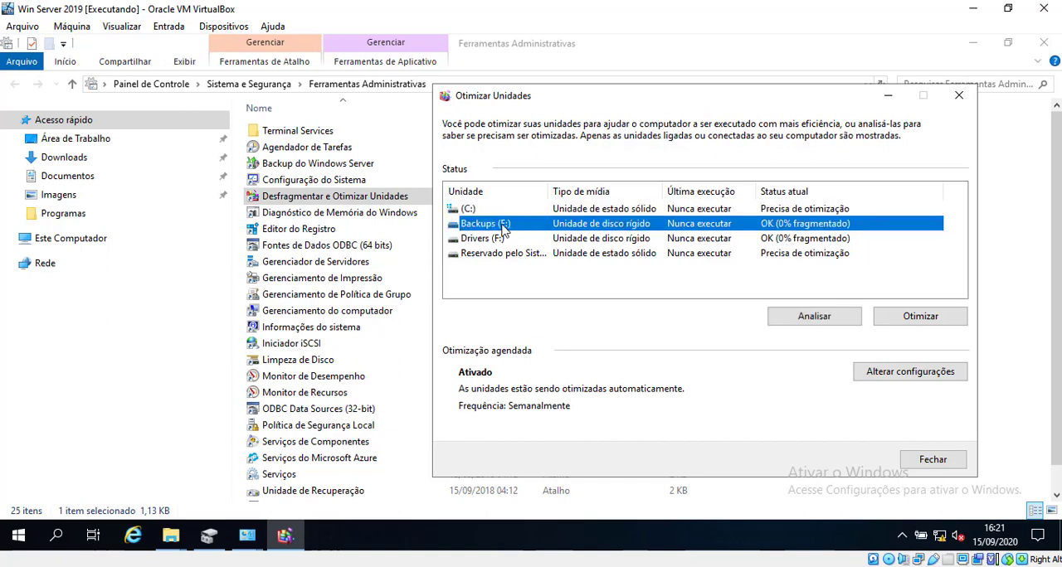
{"action": "left_click", "coordinate": [503, 241]}
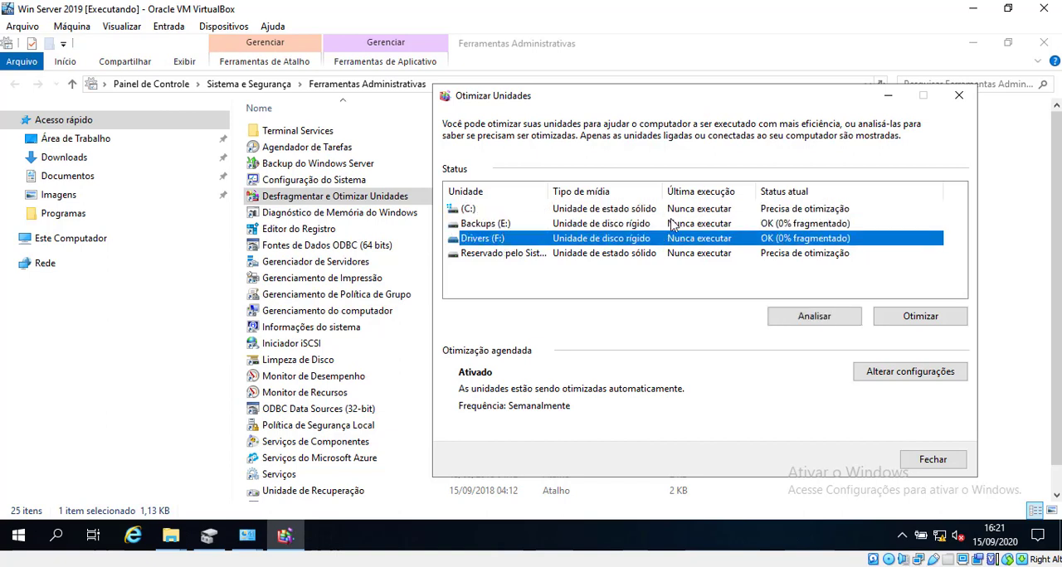
{"action": "left_click", "coordinate": [735, 226]}
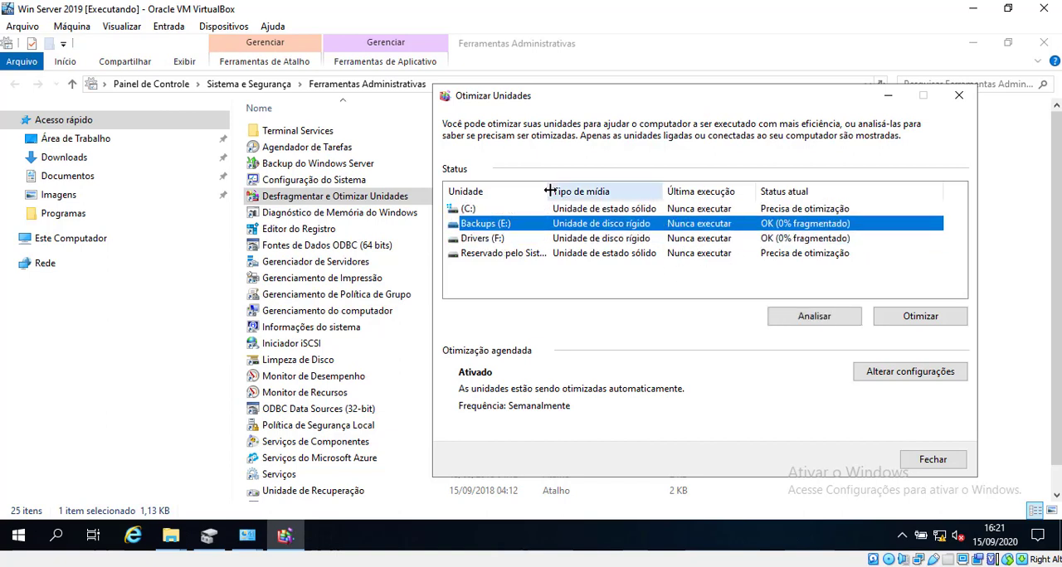
{"action": "left_click_drag", "start_coordinate": [548, 192], "coordinate": [628, 192]}
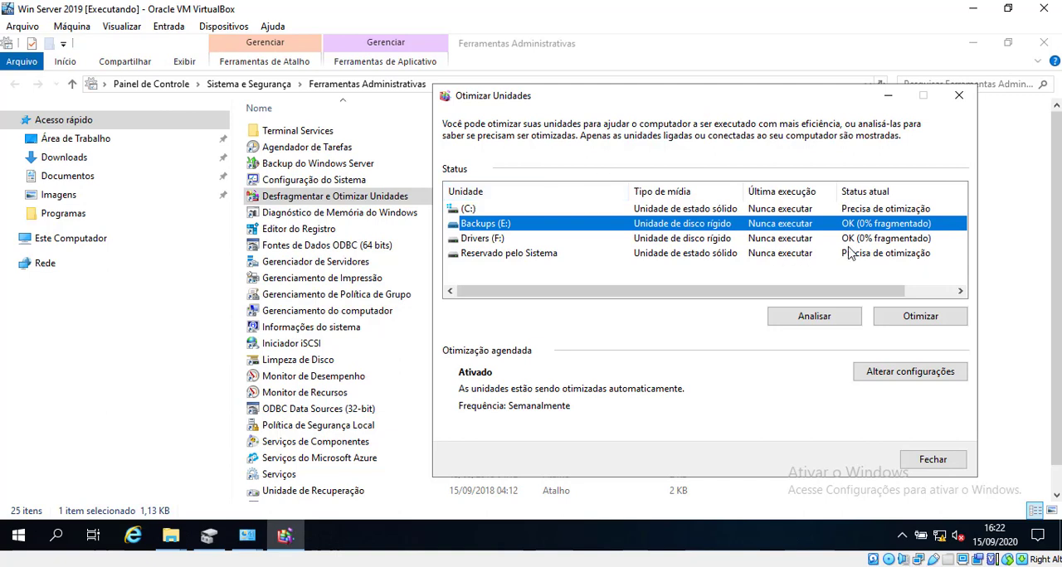
{"action": "left_click", "coordinate": [787, 255]}
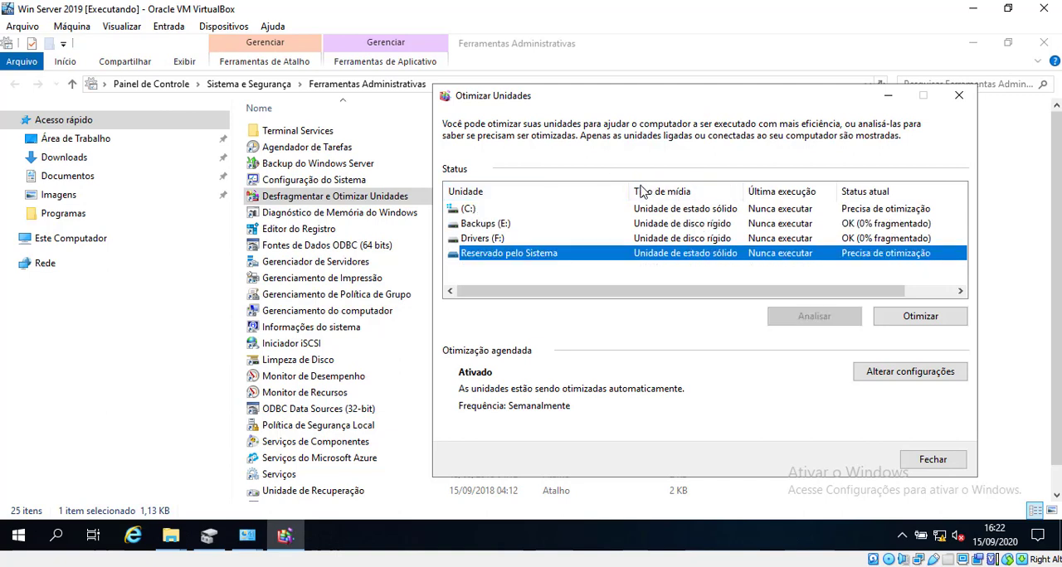
{"action": "left_click_drag", "start_coordinate": [625, 191], "coordinate": [582, 192]}
{"action": "left_click", "coordinate": [640, 214]}
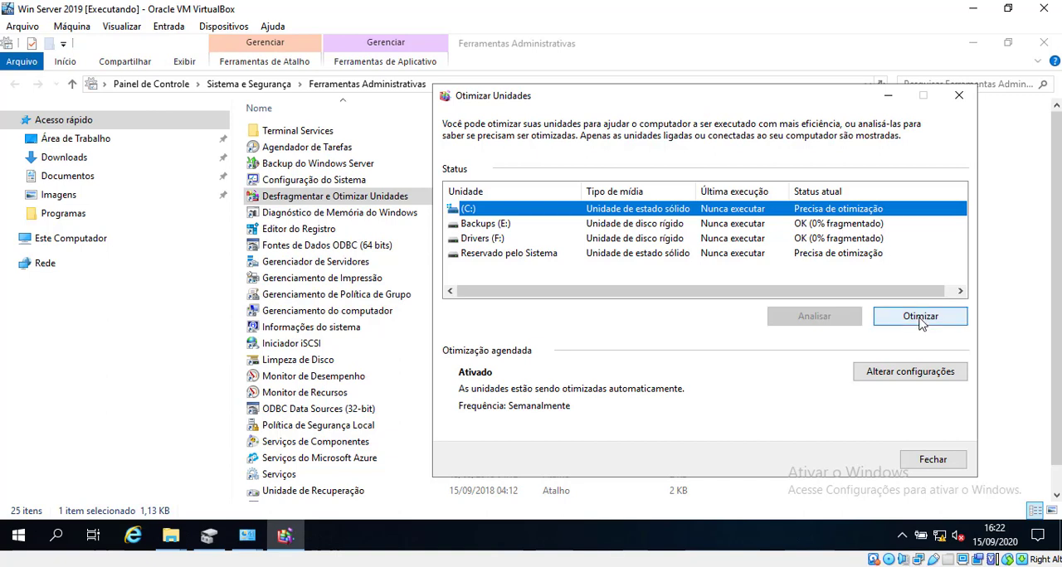
Step: Return to the Disco Local (C:) properties and run an error check with Verificar unidade
{"action": "left_click", "coordinate": [888, 96]}
{"action": "left_click", "coordinate": [973, 42]}
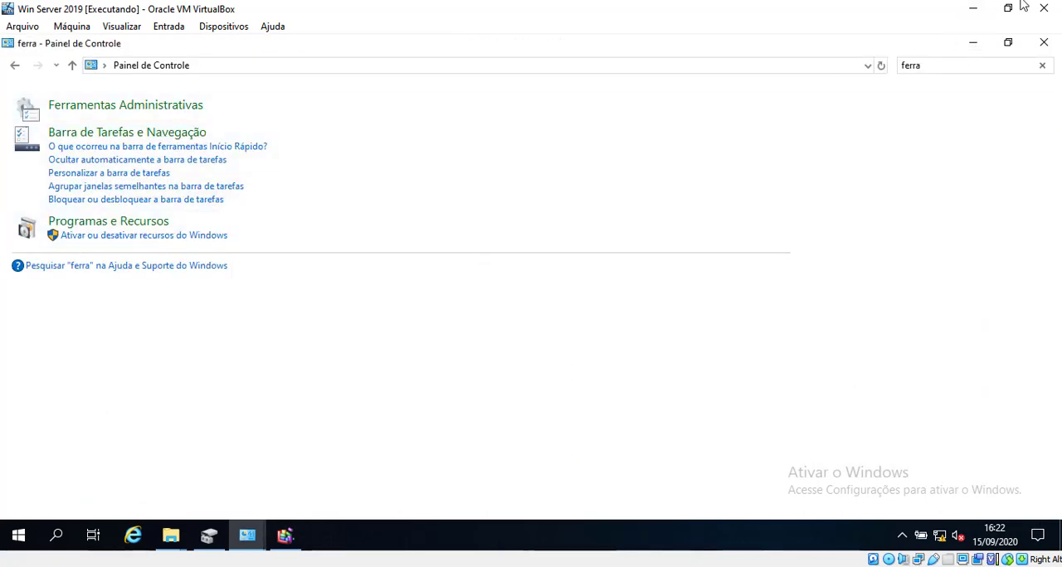
{"action": "left_click", "coordinate": [976, 44]}
{"action": "left_click", "coordinate": [692, 209]}
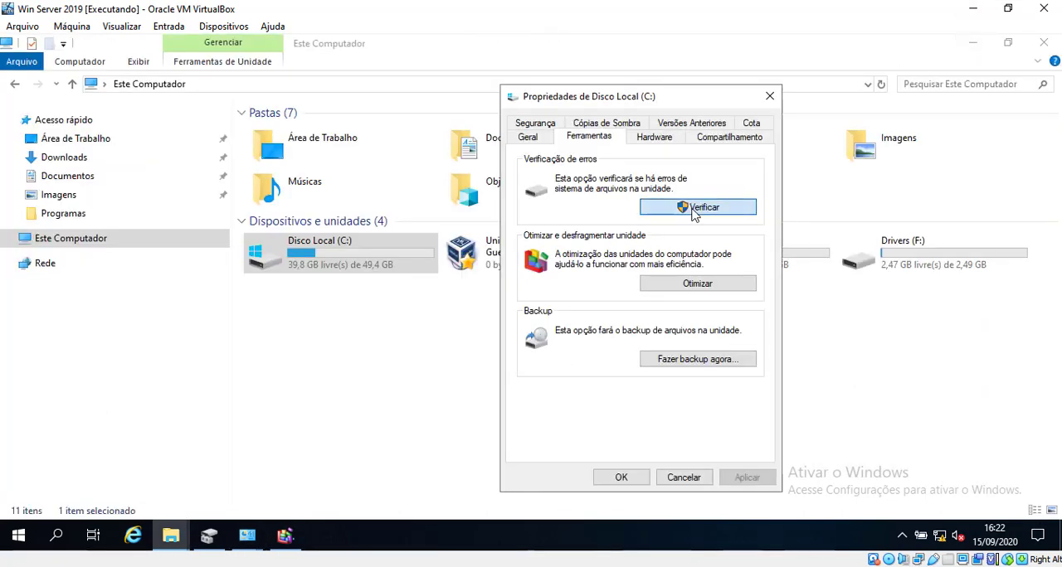
{"action": "left_click_drag", "start_coordinate": [581, 174], "coordinate": [397, 174]}
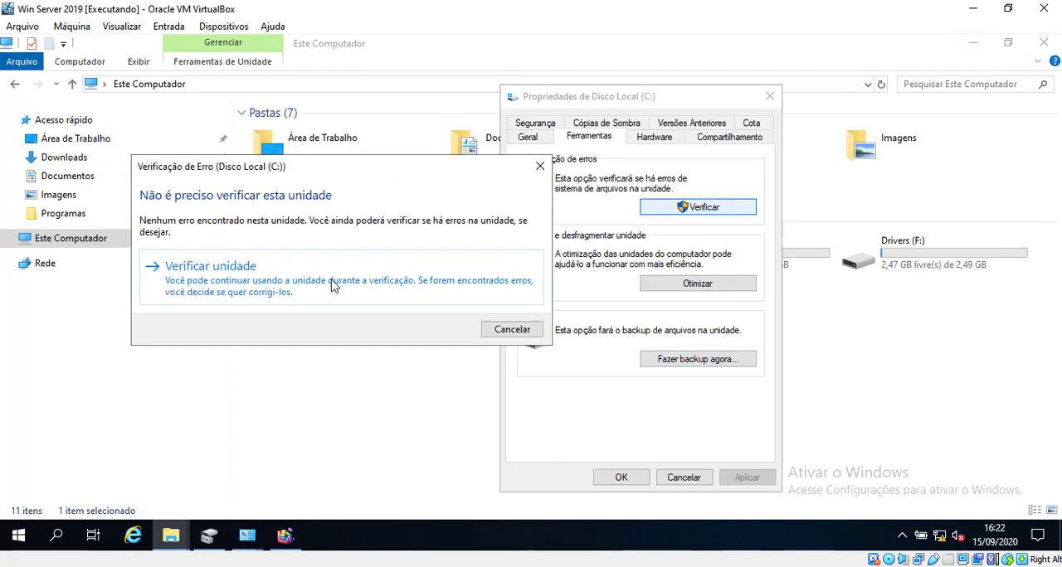
{"action": "left_click", "coordinate": [290, 287]}
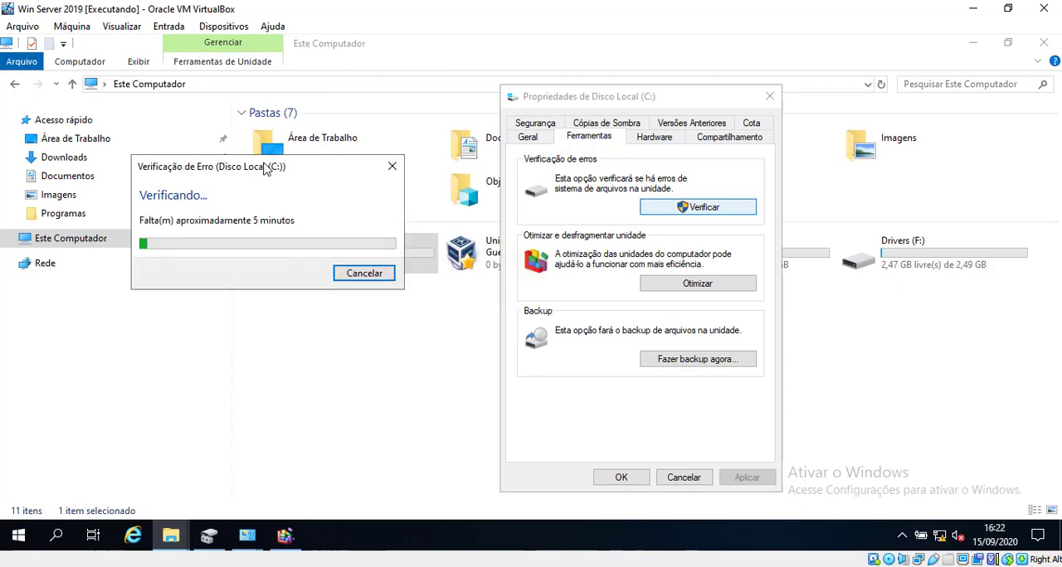
{"action": "left_click_drag", "start_coordinate": [268, 173], "coordinate": [305, 198]}
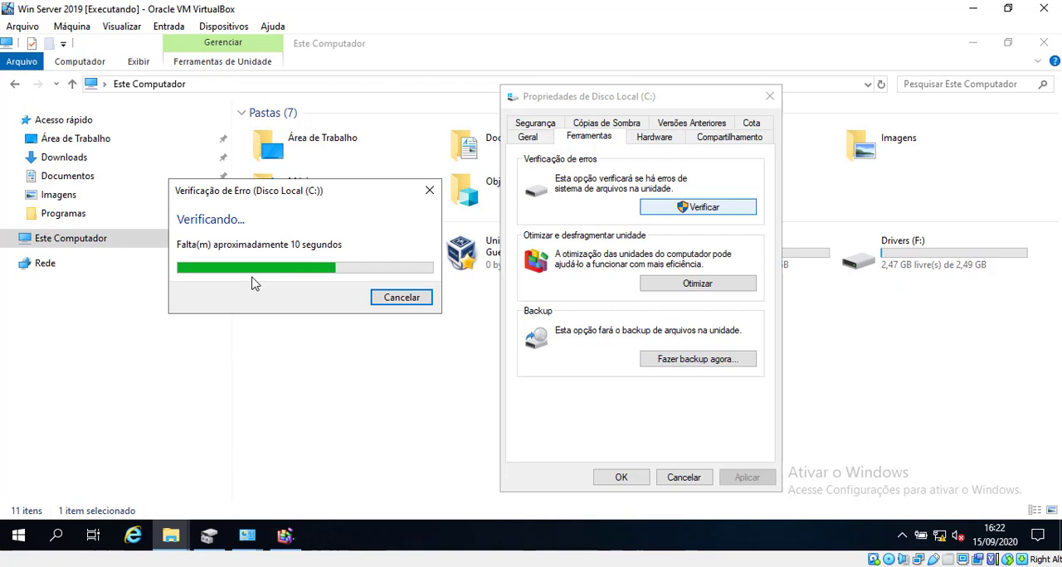
Step: Open Task Manager, review the running processes and CPU performance, and minimize it
{"action": "right_click", "coordinate": [342, 535]}
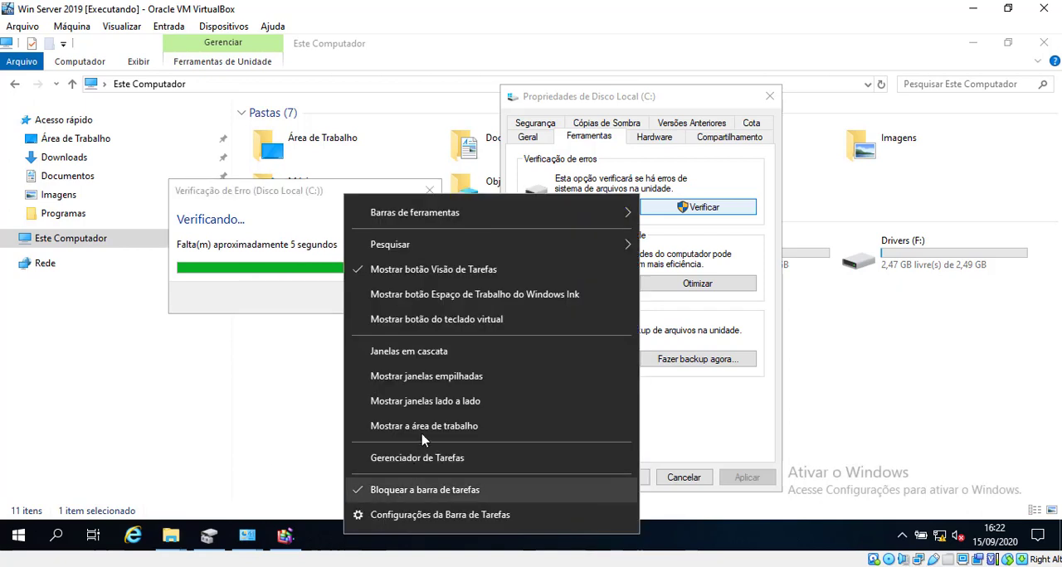
{"action": "left_click", "coordinate": [418, 457]}
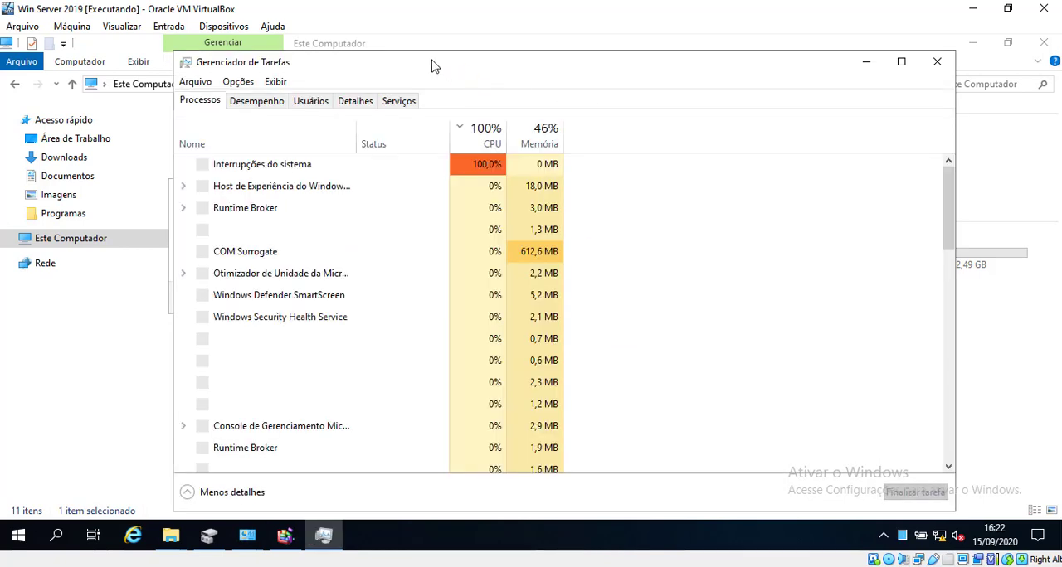
{"action": "left_click_drag", "start_coordinate": [579, 207], "coordinate": [375, 350]}
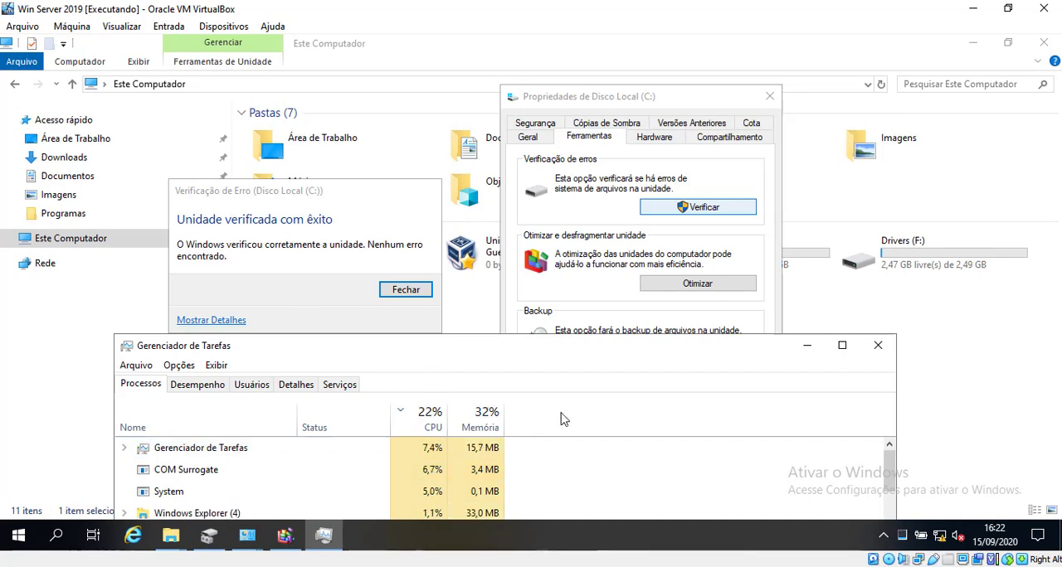
{"action": "left_click_drag", "start_coordinate": [689, 349], "coordinate": [718, 236]}
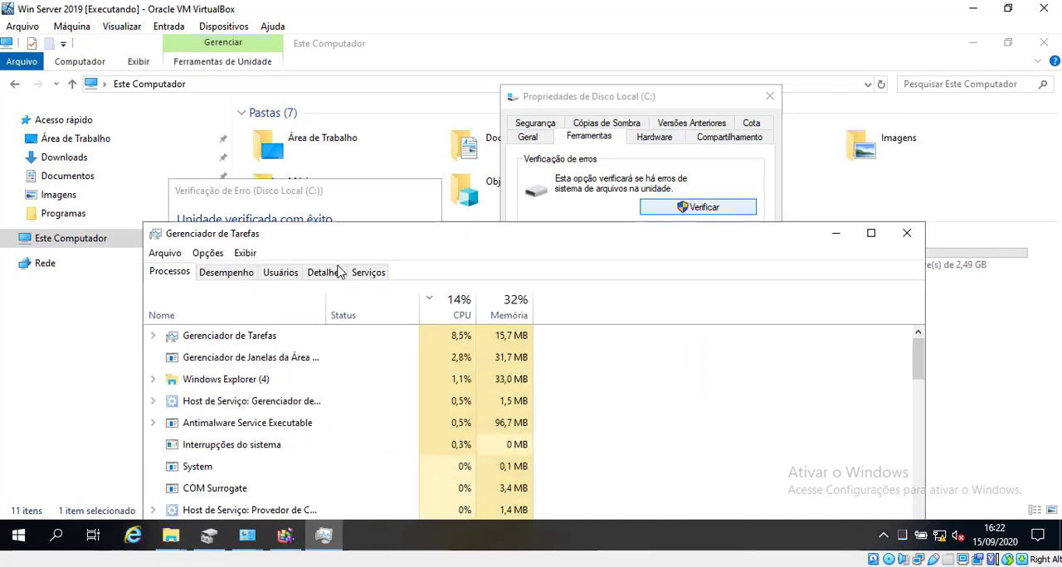
{"action": "left_click", "coordinate": [211, 278]}
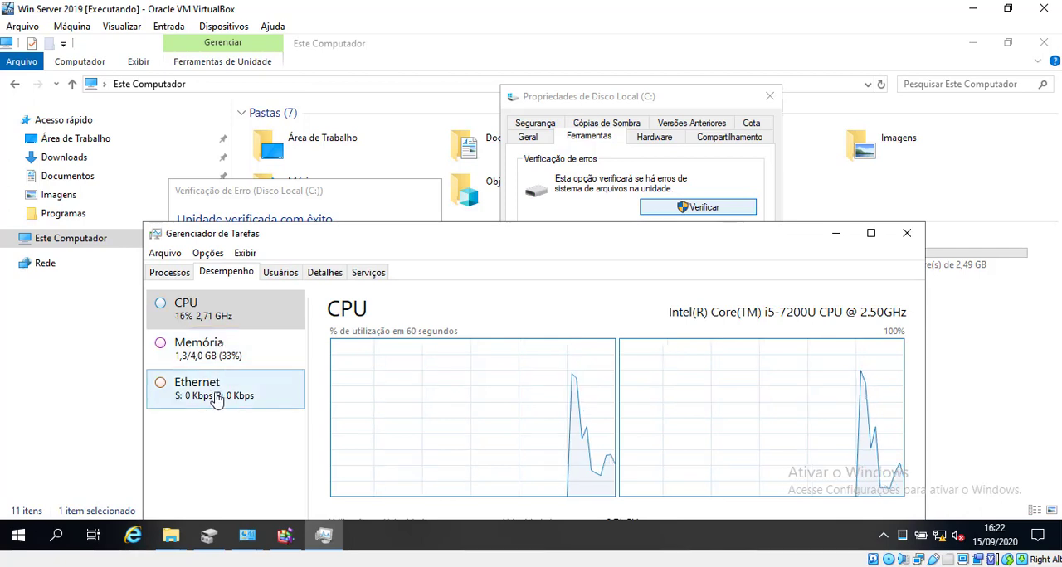
{"action": "left_click", "coordinate": [177, 272]}
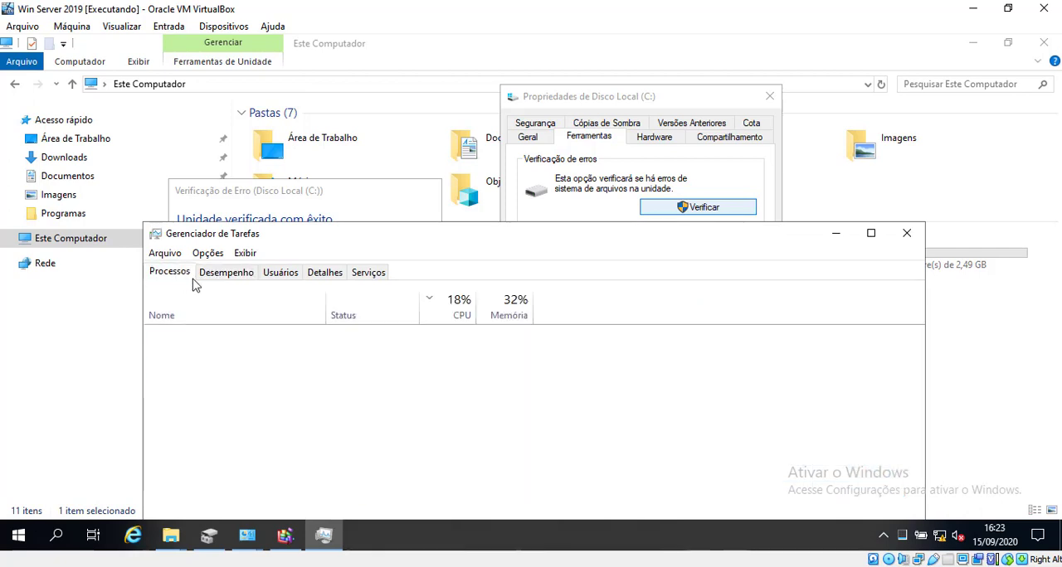
{"action": "left_click", "coordinate": [836, 240]}
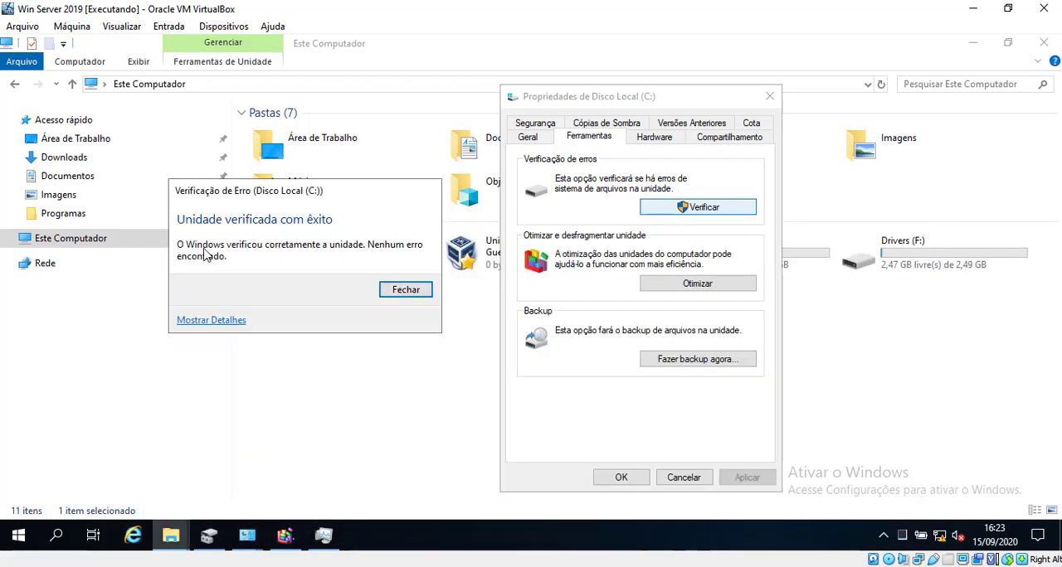
Step: Close the error-check result and open the drive optimizer from the Disco Local (C:) properties
{"action": "left_click", "coordinate": [406, 290]}
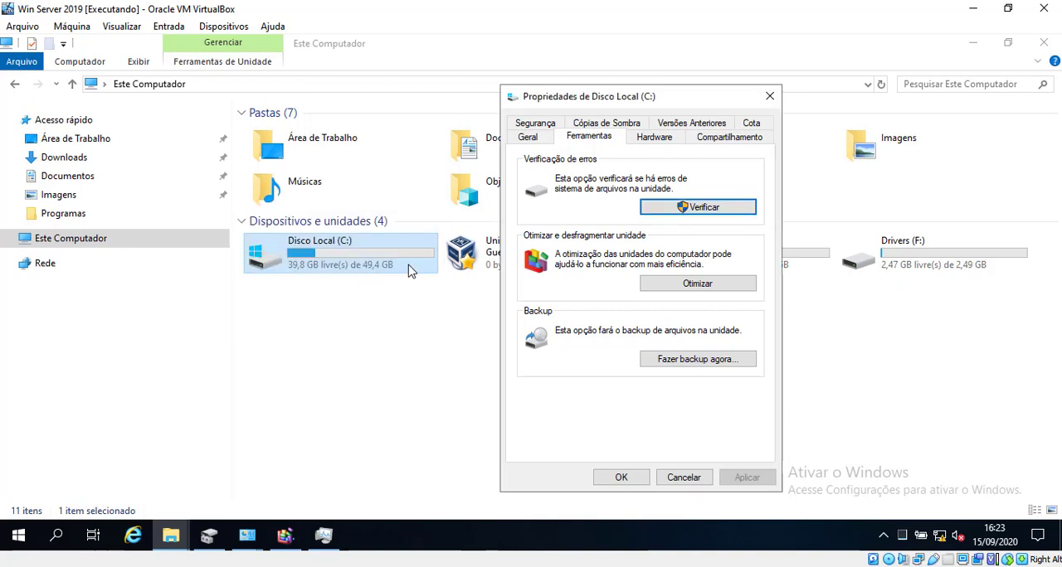
{"action": "left_click", "coordinate": [722, 283]}
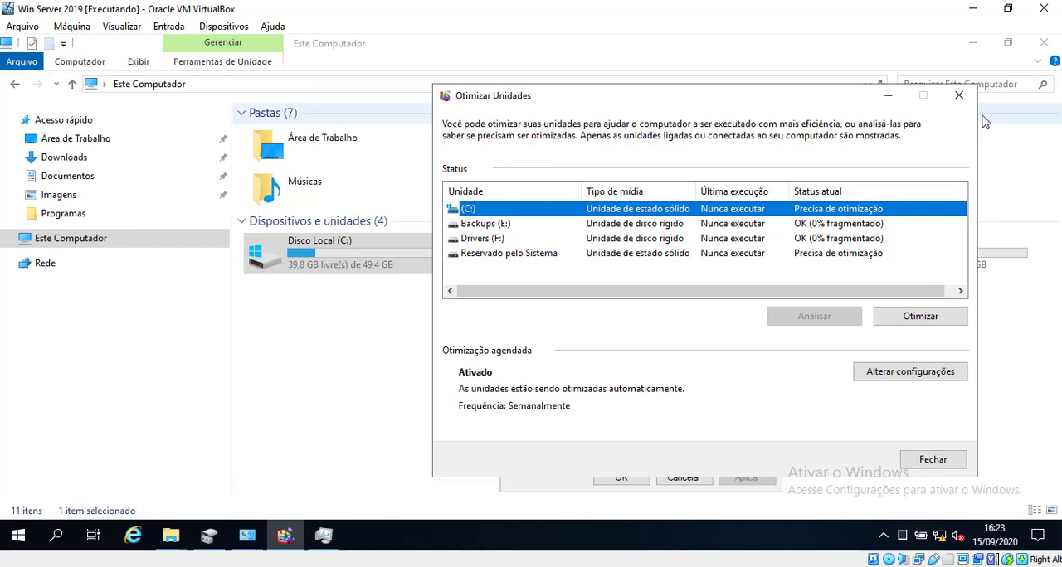
Step: Reopen the drive optimizer from the Disco Local (C:) properties and try to optimize drive C:
{"action": "left_click", "coordinate": [958, 95]}
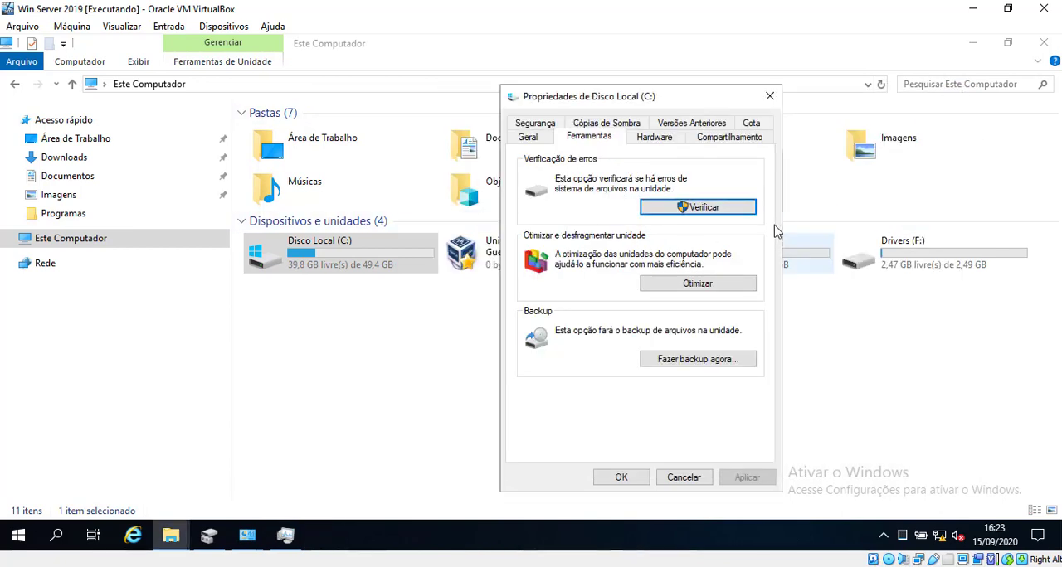
{"action": "left_click", "coordinate": [691, 286]}
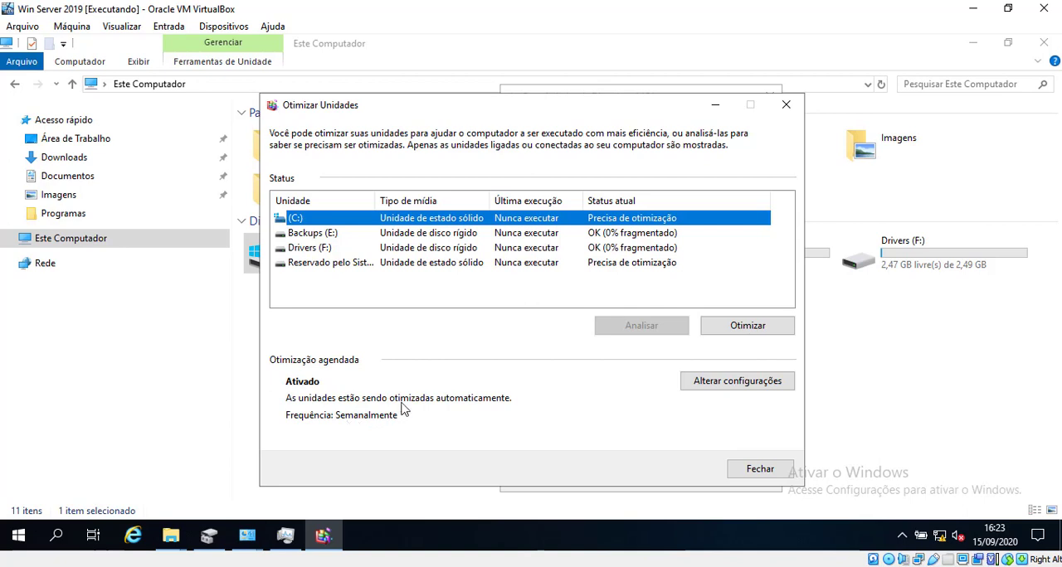
{"action": "left_click", "coordinate": [628, 233]}
{"action": "left_click", "coordinate": [628, 220]}
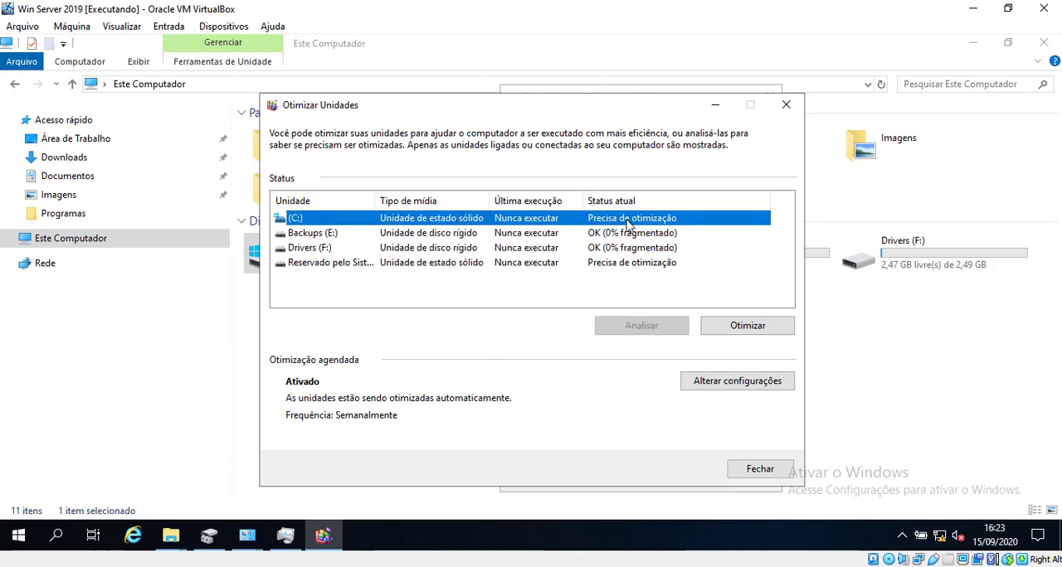
{"action": "left_click", "coordinate": [730, 326]}
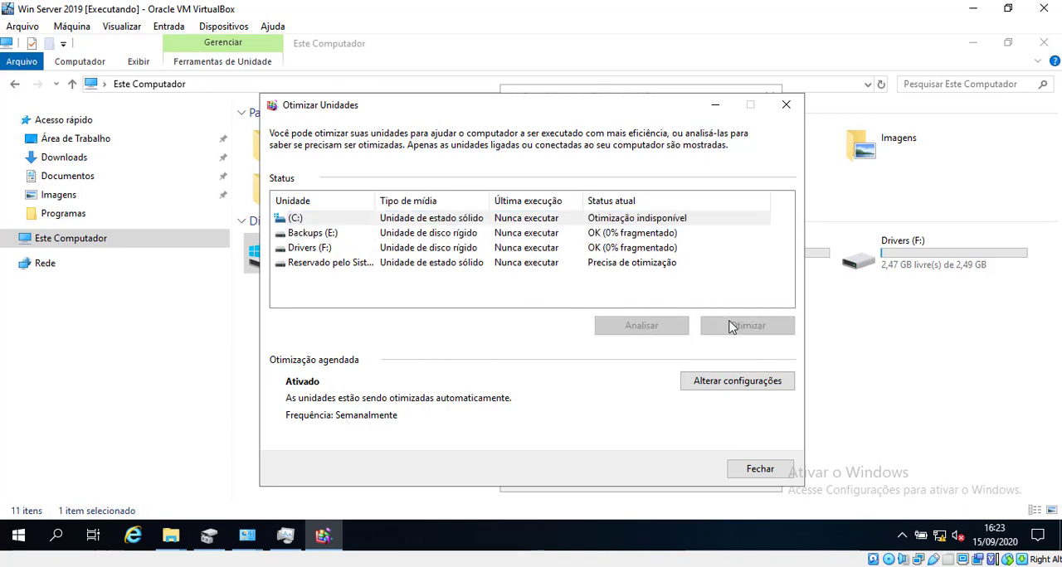
{"action": "left_click", "coordinate": [692, 221]}
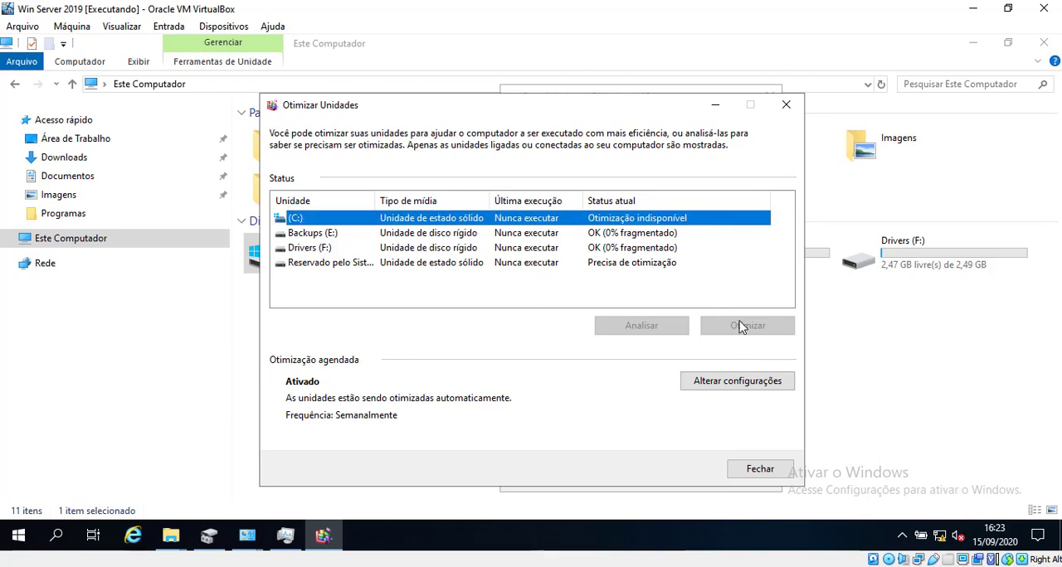
Step: Try to optimize the Reservado pelo Sistema drive, and close the optimizer and the disk properties
{"action": "left_click", "coordinate": [645, 265]}
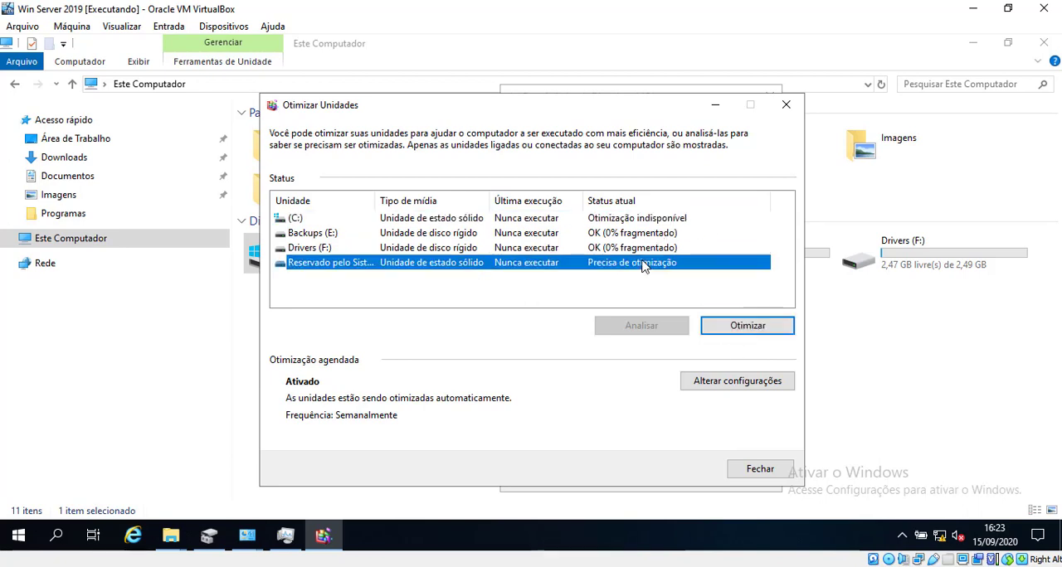
{"action": "left_click", "coordinate": [720, 323]}
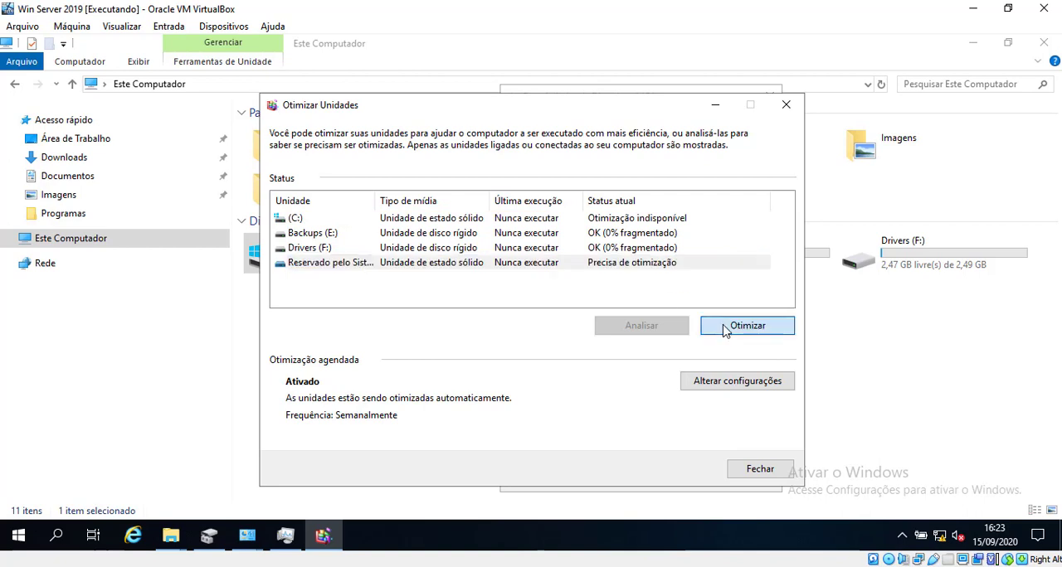
{"action": "left_click", "coordinate": [644, 264]}
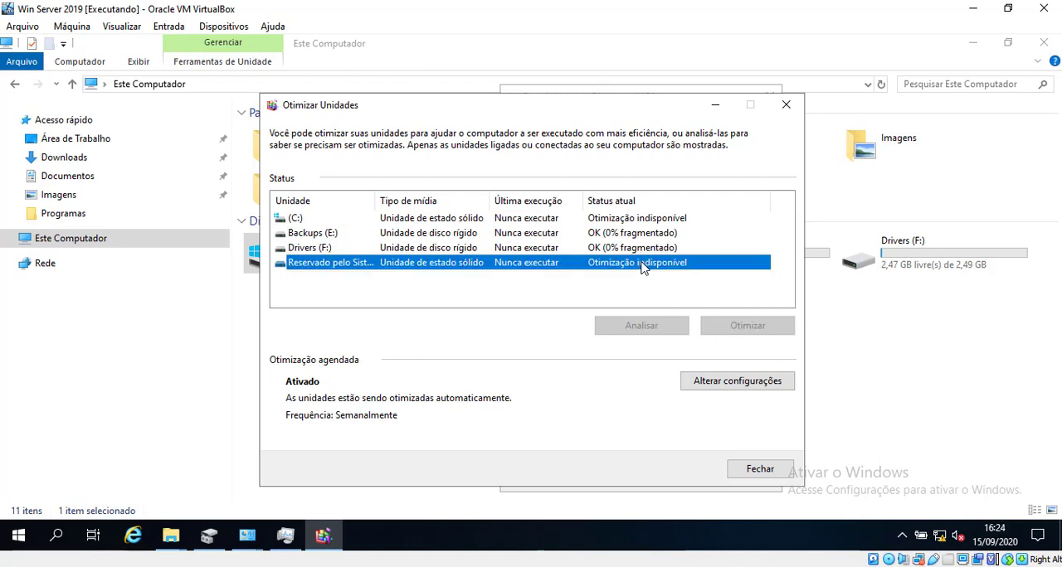
{"action": "left_click", "coordinate": [765, 469]}
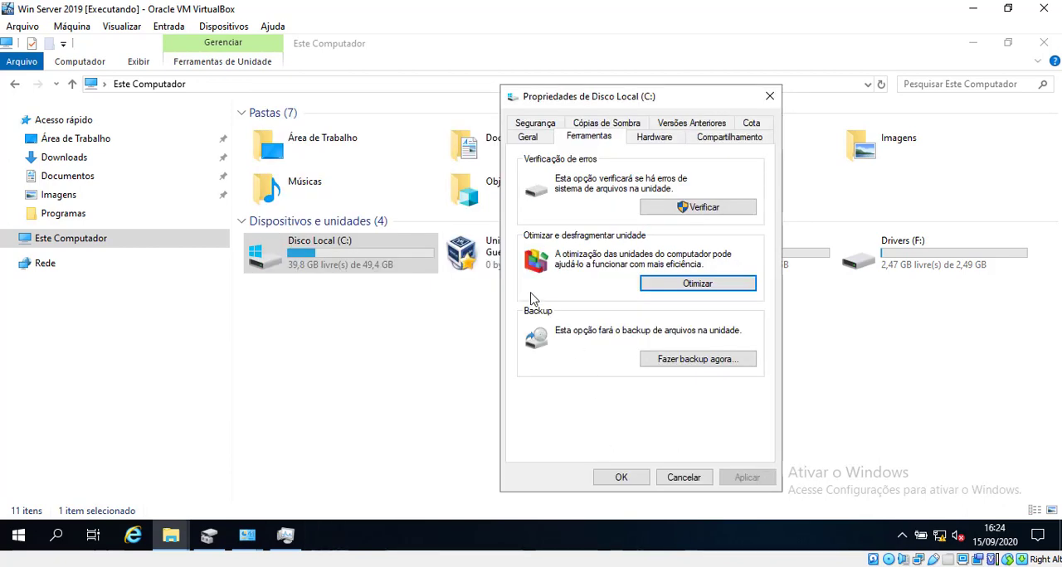
{"action": "left_click", "coordinate": [621, 477]}
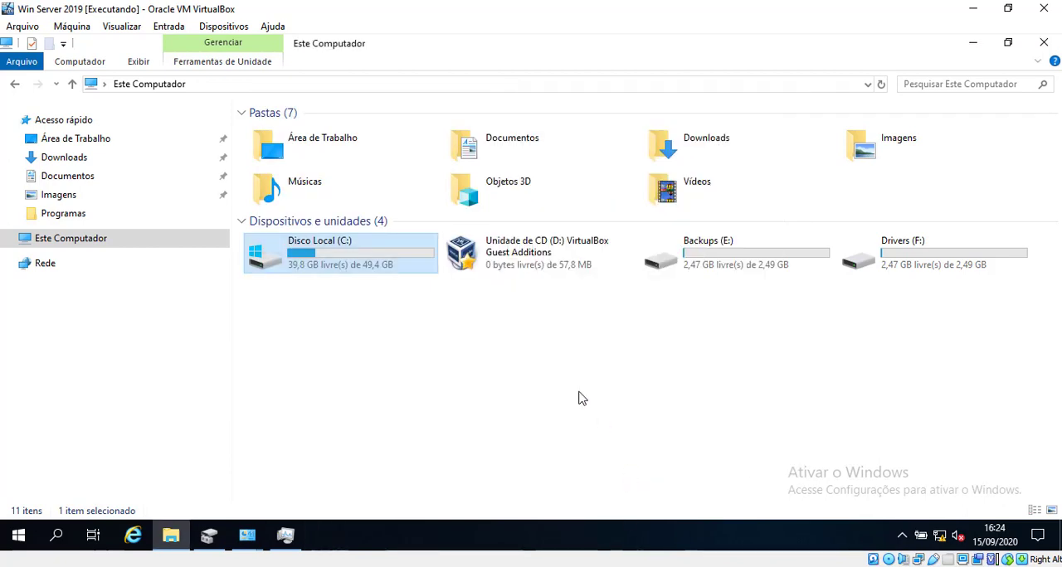
Step: Switch to the Windows 10 virtual machine and open the properties of Disco Local (C:)
{"action": "left_click", "coordinate": [325, 566]}
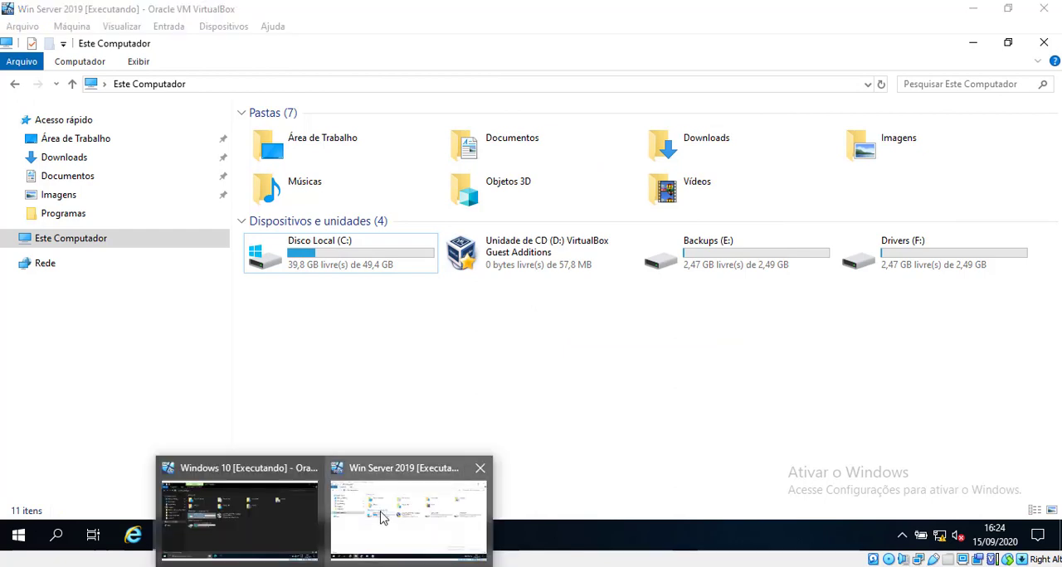
{"action": "left_click", "coordinate": [209, 502]}
{"action": "left_click", "coordinate": [318, 420]}
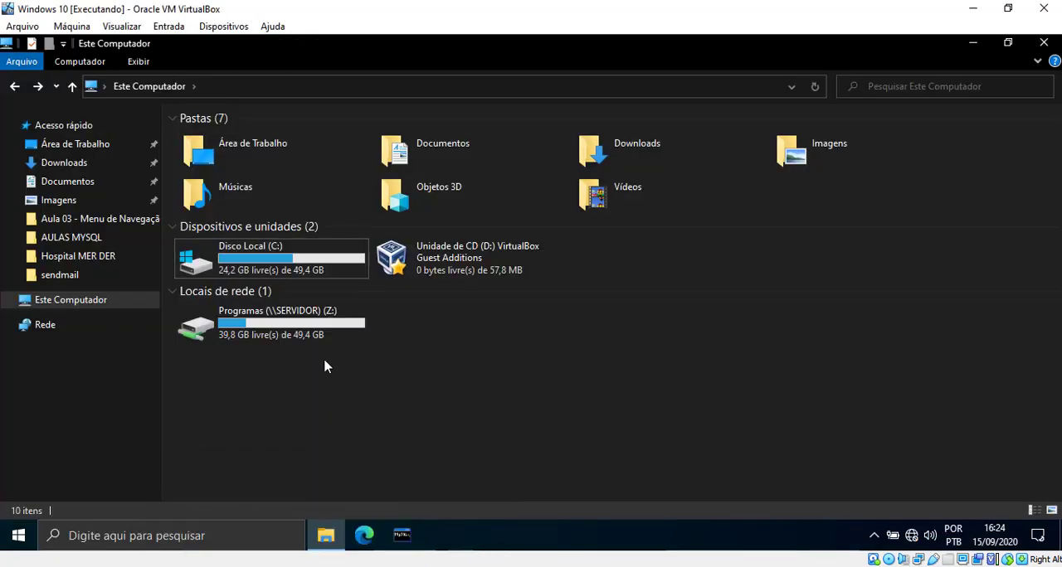
{"action": "left_click", "coordinate": [305, 270]}
{"action": "right_click", "coordinate": [301, 245]}
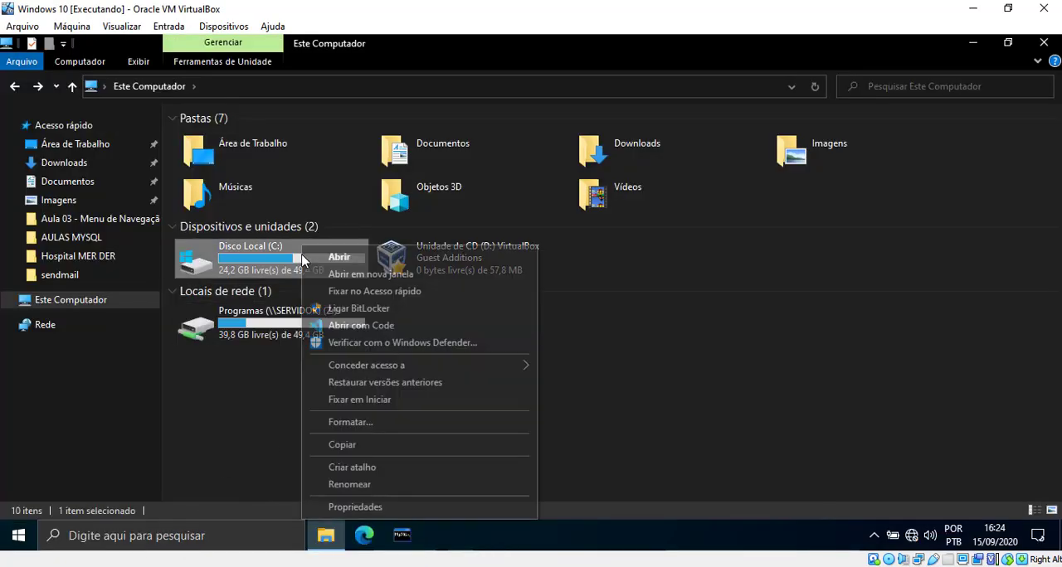
{"action": "left_click", "coordinate": [391, 506]}
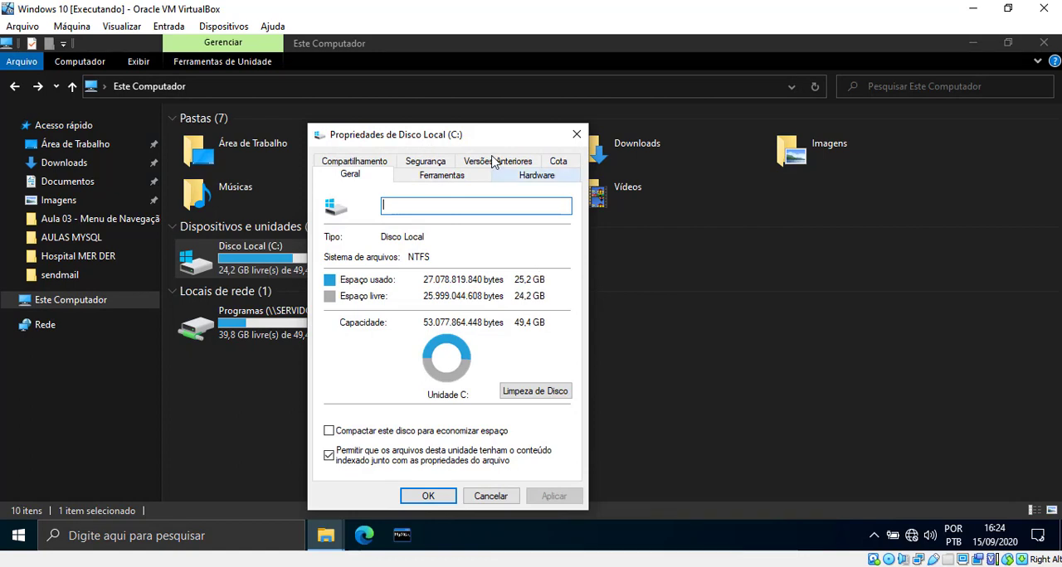
Step: Run an error check on Disco Local (C:) with Verificar unidade and close its result
{"action": "left_click_drag", "start_coordinate": [478, 139], "coordinate": [524, 135]}
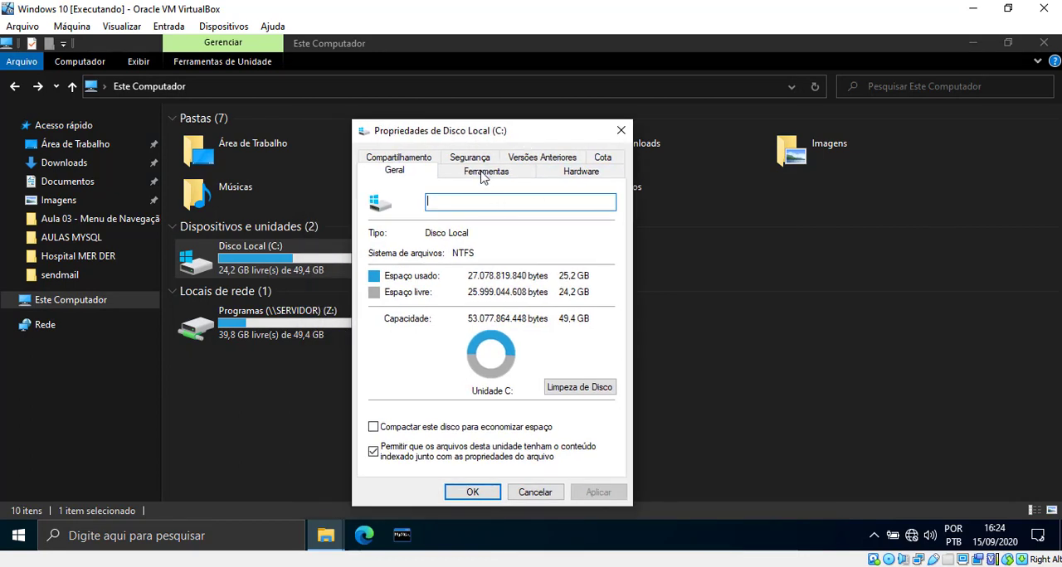
{"action": "left_click", "coordinate": [483, 174]}
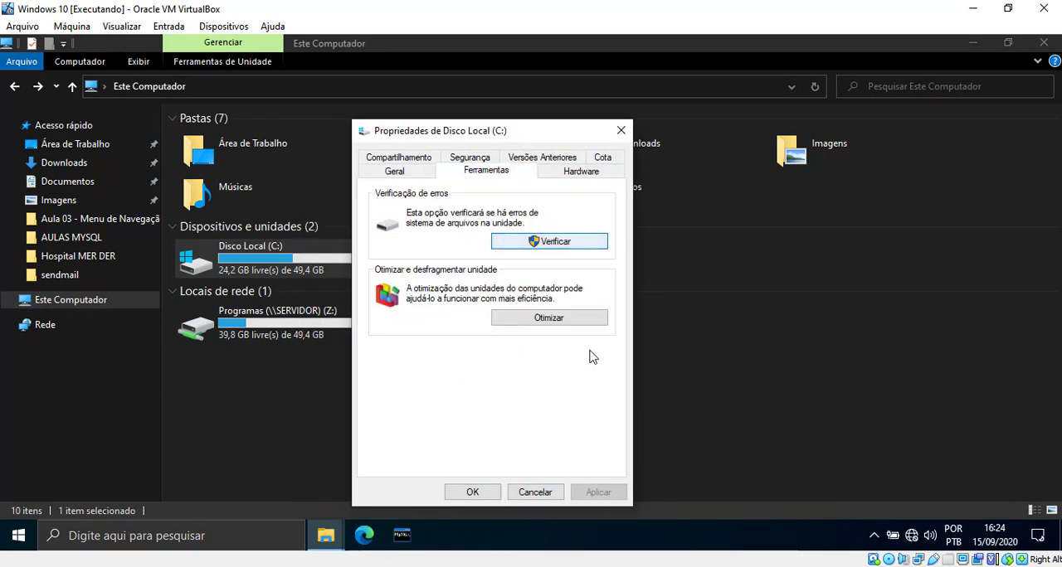
{"action": "left_click", "coordinate": [558, 243]}
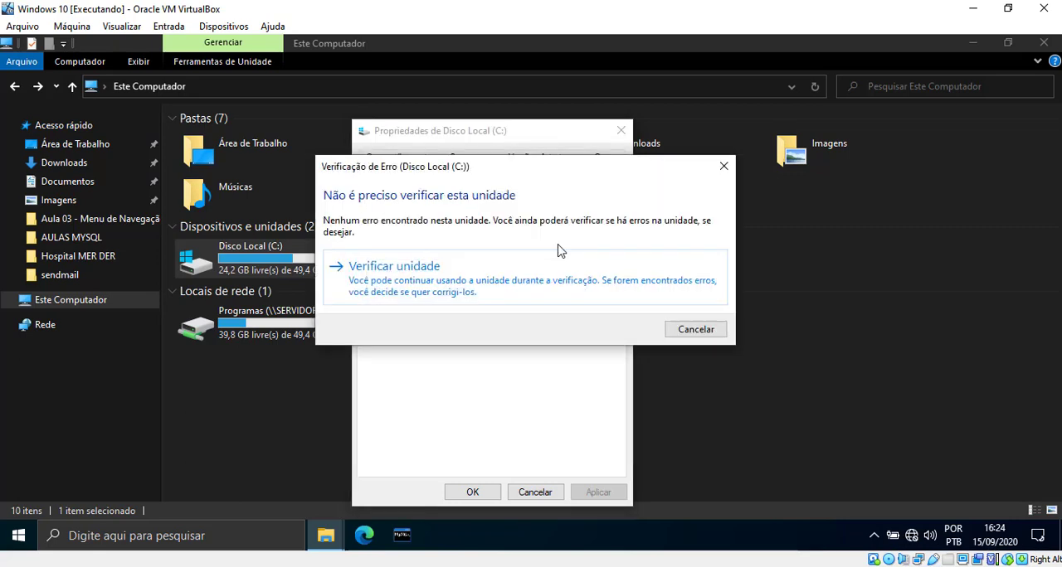
{"action": "left_click", "coordinate": [542, 275]}
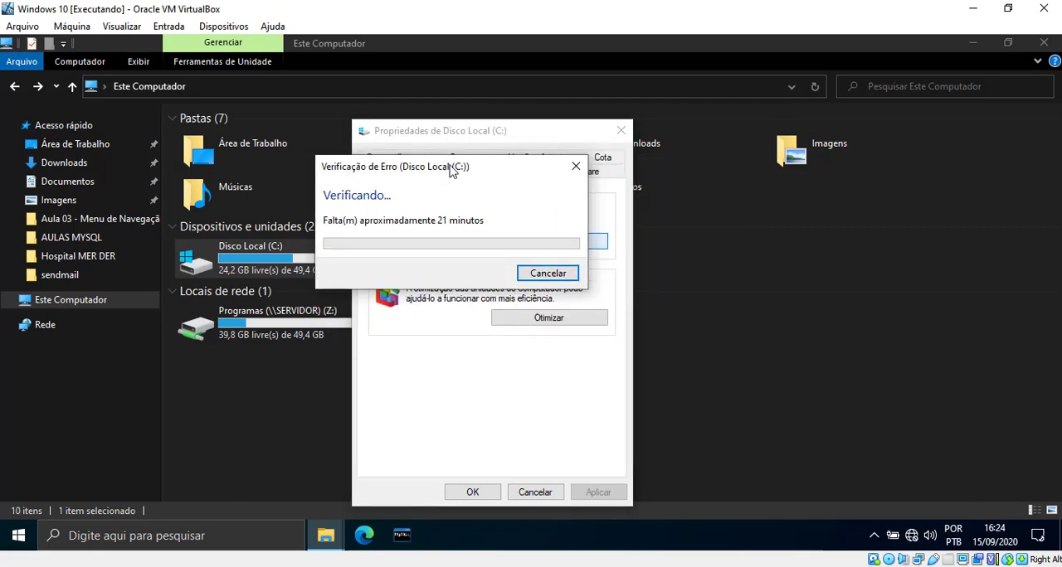
{"action": "left_click_drag", "start_coordinate": [452, 170], "coordinate": [247, 206]}
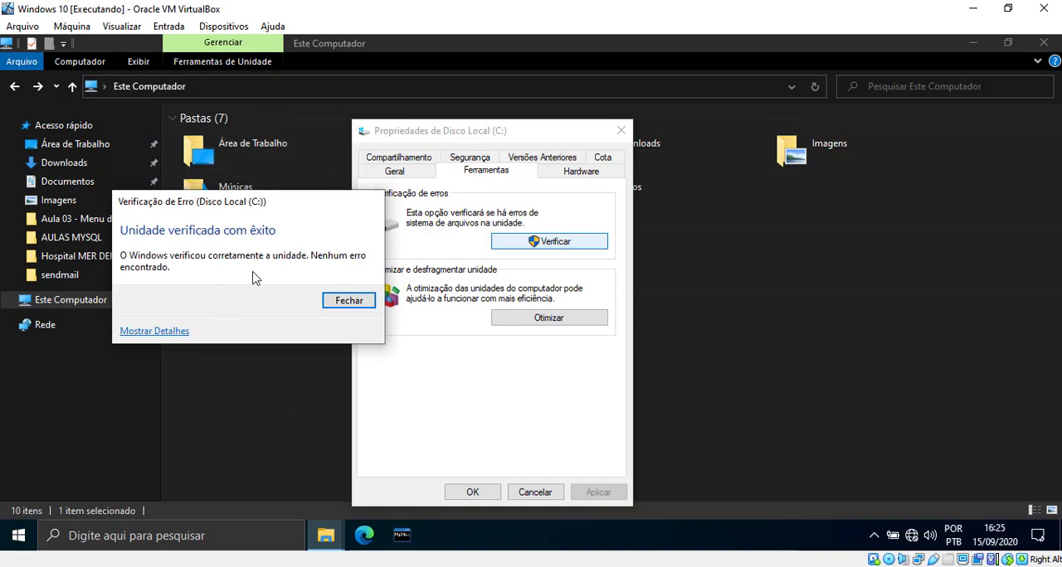
{"action": "left_click", "coordinate": [344, 303]}
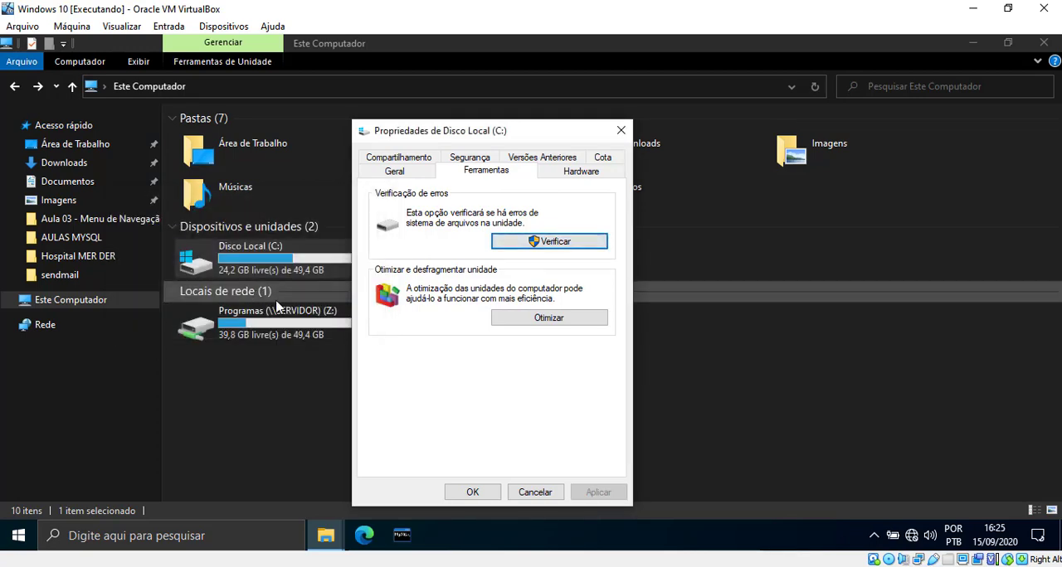
Step: Open the drive optimizer and examine the status of the C: and Reservado pelo Sistema drives
{"action": "left_click", "coordinate": [579, 318]}
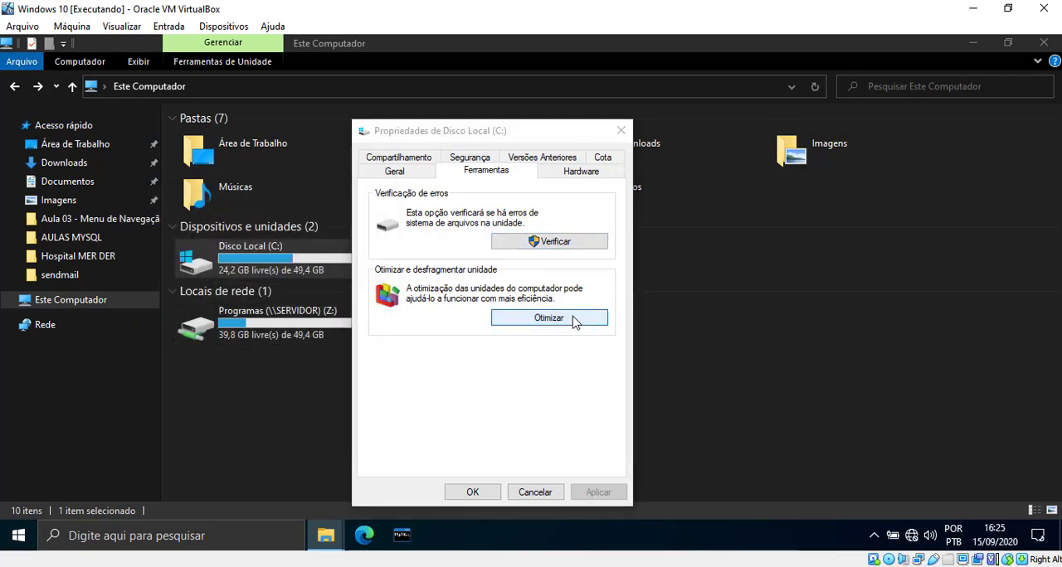
{"action": "left_click", "coordinate": [666, 234]}
{"action": "left_click", "coordinate": [661, 219]}
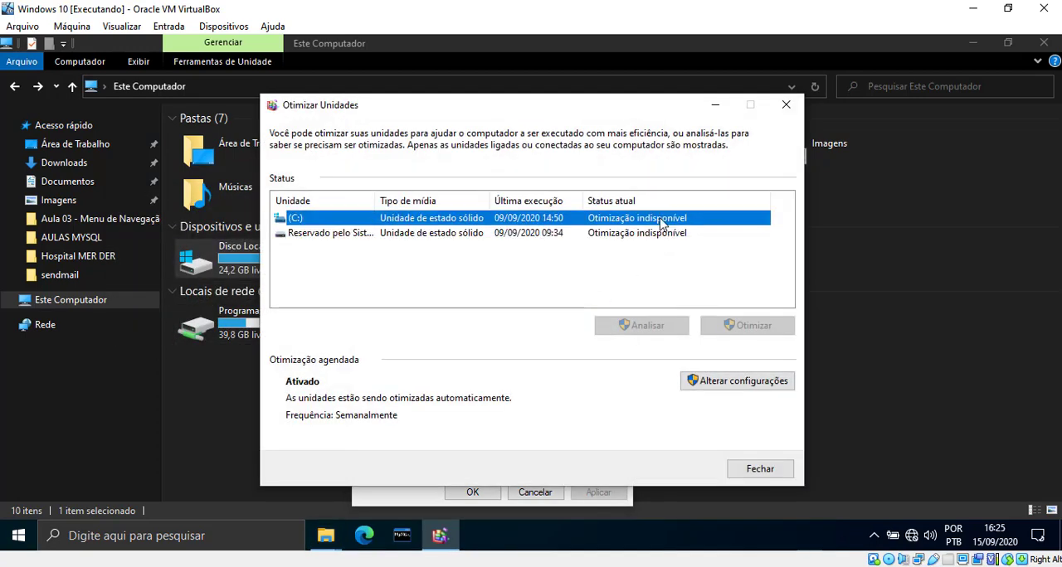
{"action": "left_click", "coordinate": [618, 236]}
{"action": "left_click", "coordinate": [622, 221]}
Step: Review the frequency and drive selection options of the optimization schedule, and cancel the schedule settings
{"action": "left_click", "coordinate": [724, 385]}
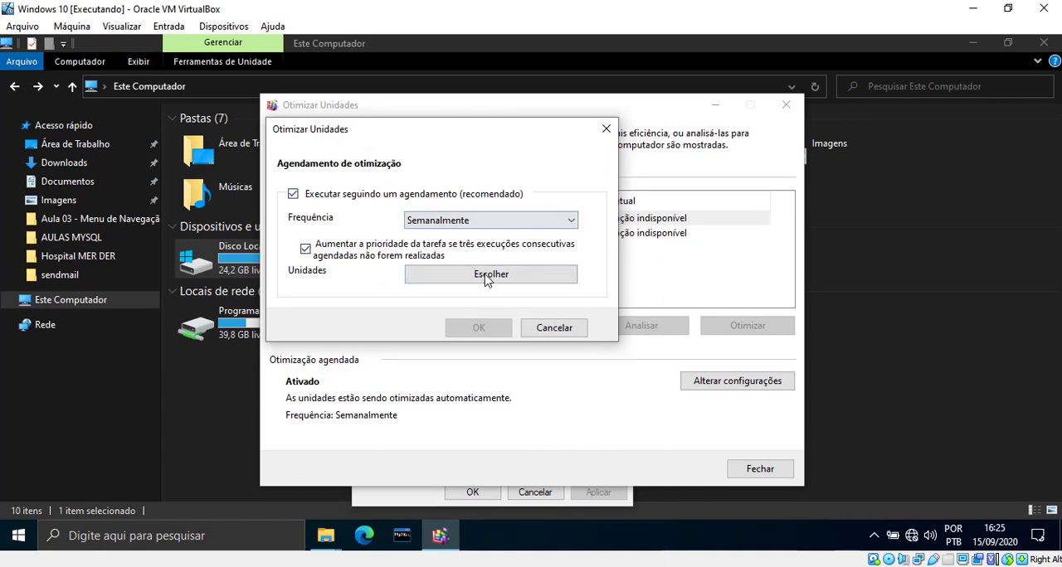
{"action": "left_click", "coordinate": [491, 226]}
{"action": "left_click", "coordinate": [493, 226]}
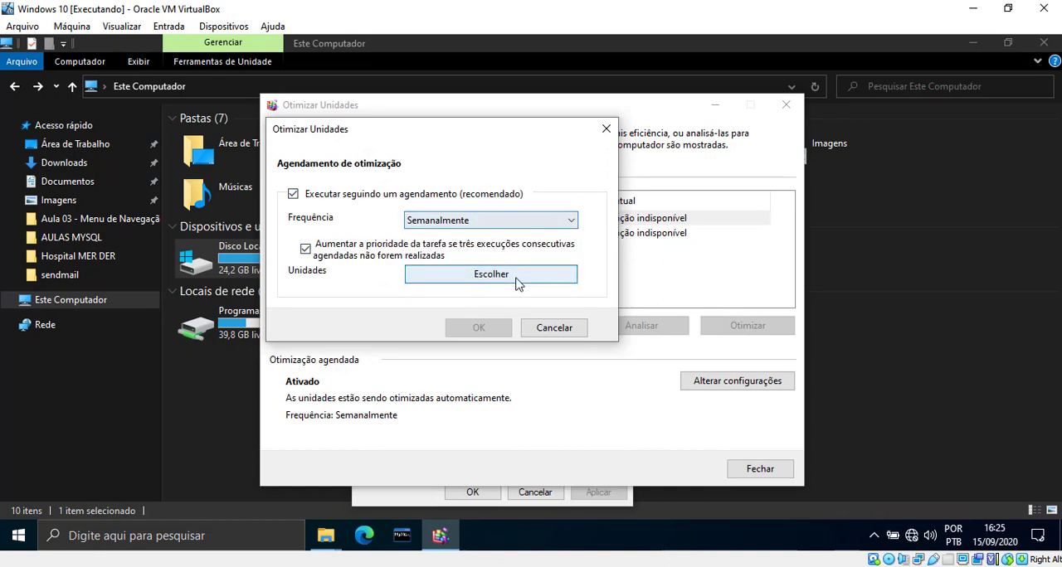
{"action": "left_click", "coordinate": [554, 328]}
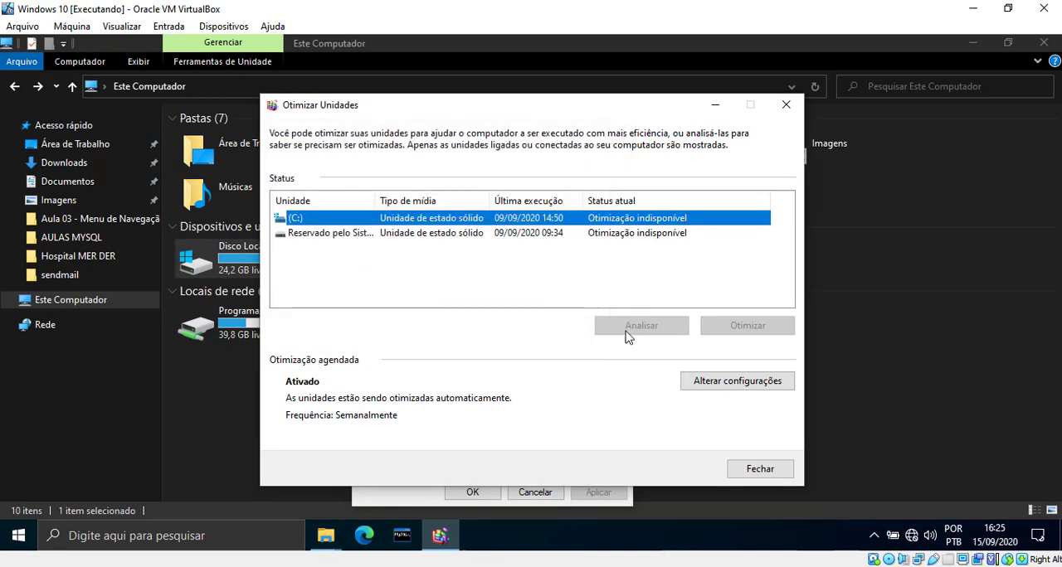
Step: Recheck both drives in the optimizer list, and close the optimizer and the Disco Local (C:) properties
{"action": "left_click", "coordinate": [655, 234]}
{"action": "left_click", "coordinate": [655, 221]}
{"action": "left_click_drag", "start_coordinate": [566, 102], "coordinate": [539, 116]}
{"action": "left_click", "coordinate": [730, 487]}
{"action": "left_click", "coordinate": [470, 493]}
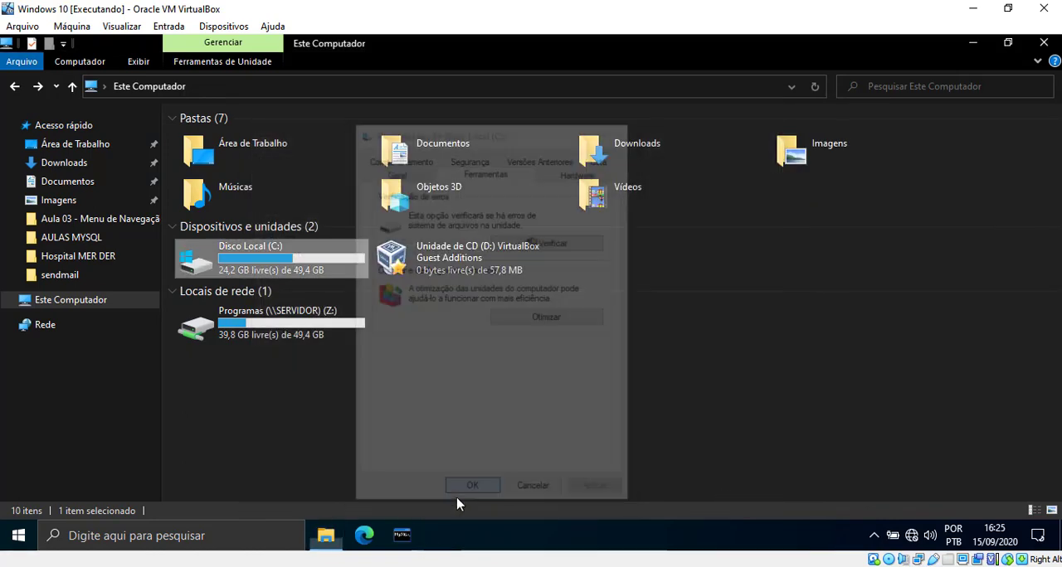
Step: Open Task Manager, review the running processes along with CPU and memory performance, and minimize it
{"action": "left_click", "coordinate": [469, 429]}
{"action": "right_click", "coordinate": [623, 545]}
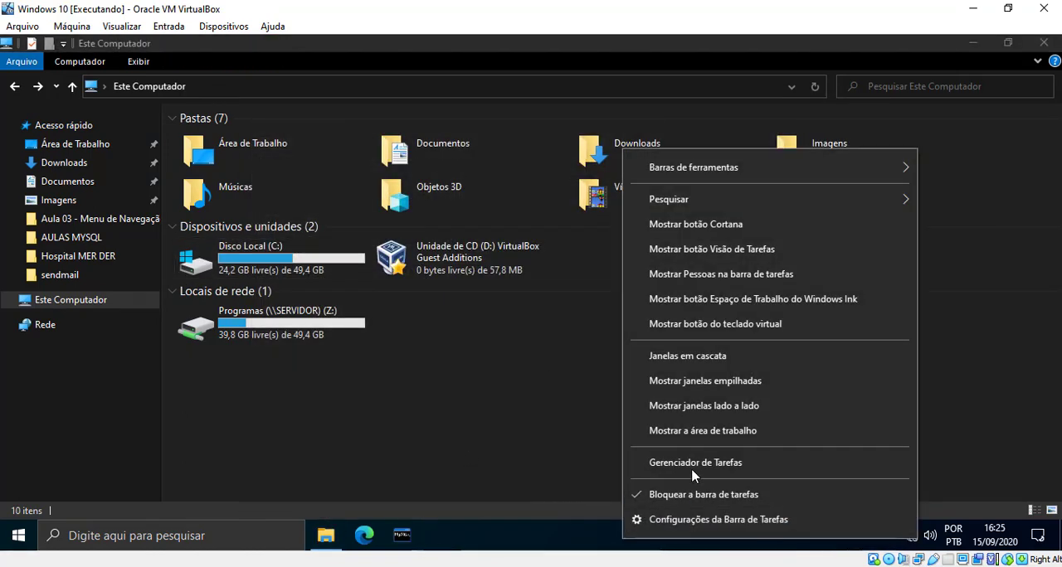
{"action": "left_click", "coordinate": [692, 469]}
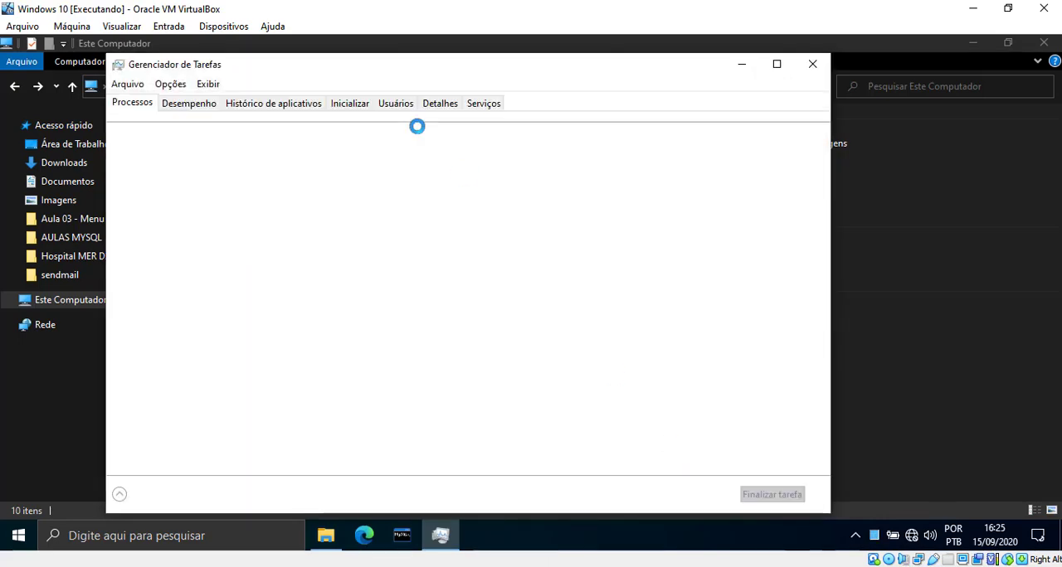
{"action": "left_click", "coordinate": [199, 106]}
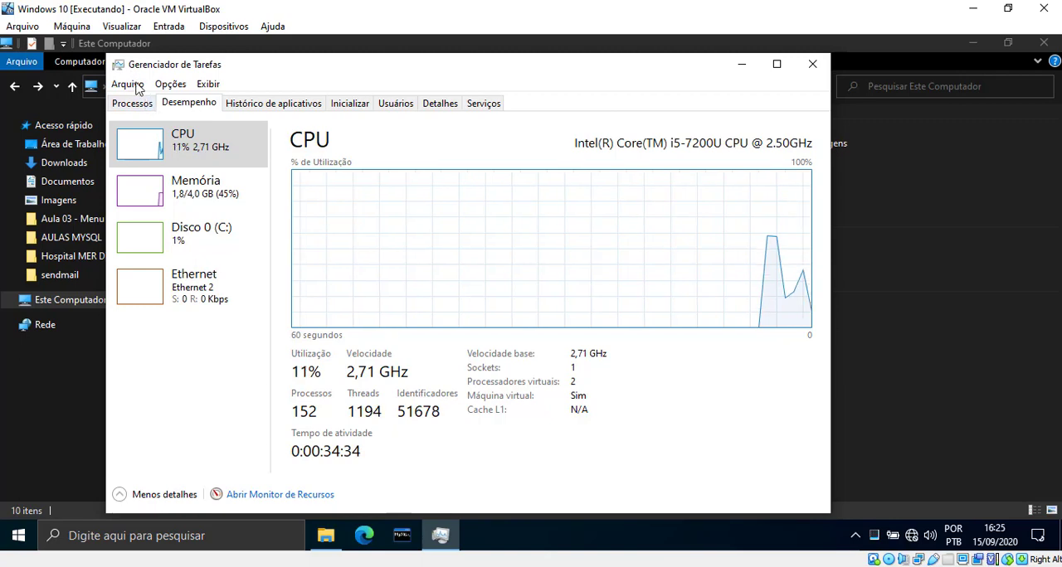
{"action": "left_click", "coordinate": [134, 104]}
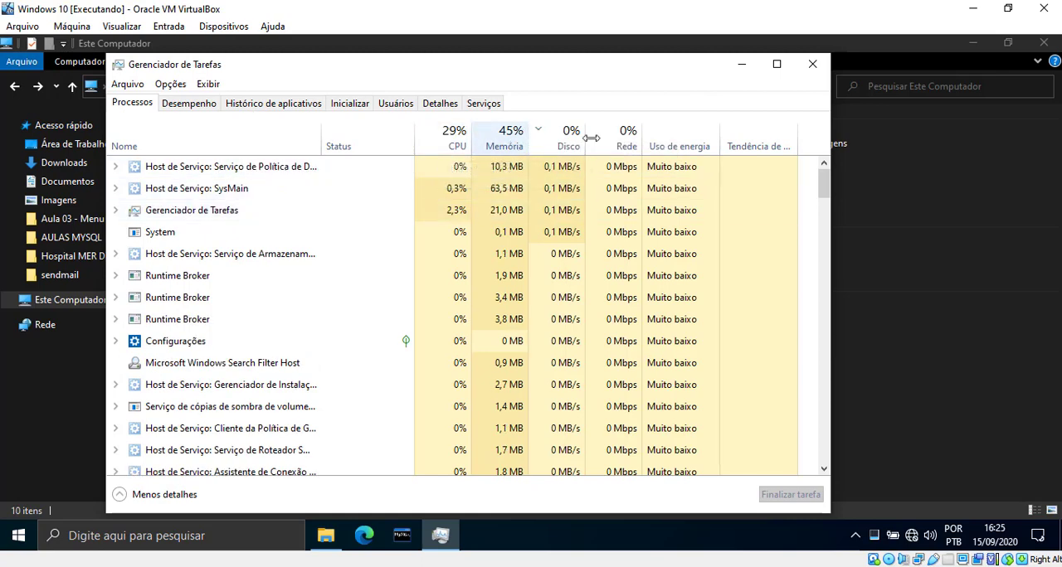
{"action": "left_click", "coordinate": [182, 106]}
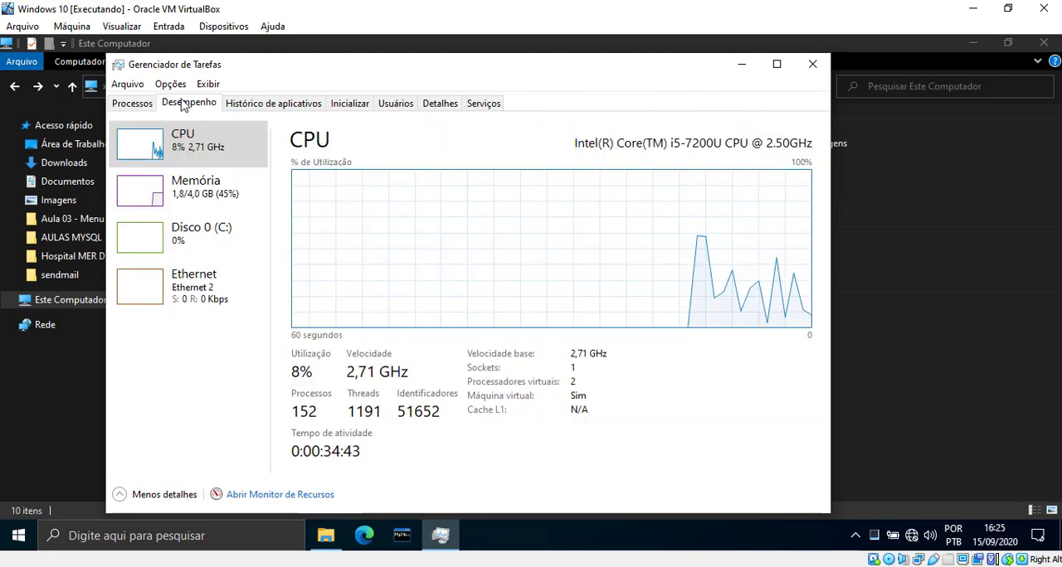
{"action": "left_click", "coordinate": [190, 204]}
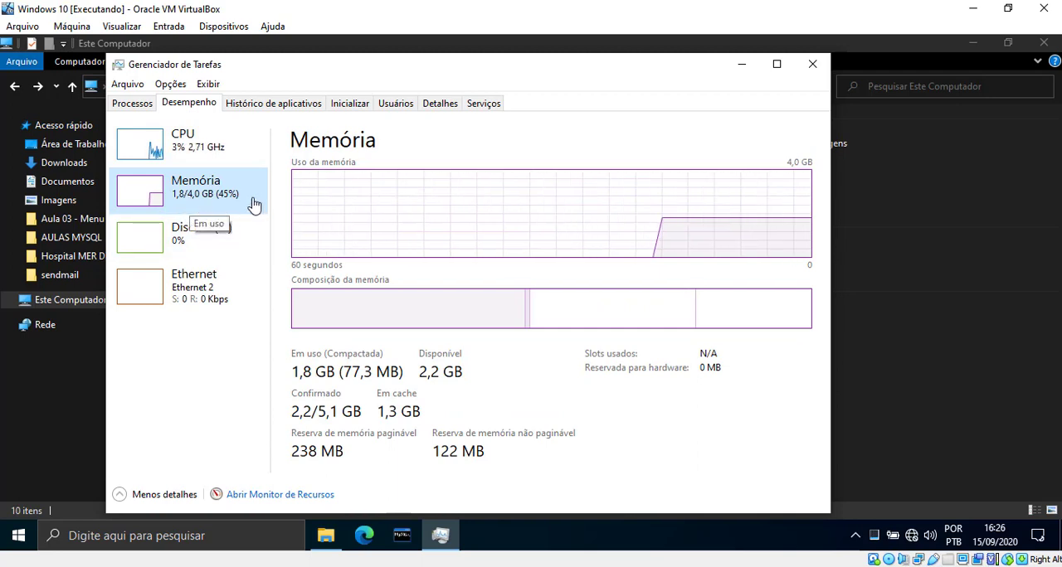
{"action": "left_click", "coordinate": [743, 64]}
Step: Glance at the memory performance in Task Manager again and reopen the properties of Disco Local (C:)
{"action": "left_click", "coordinate": [333, 250]}
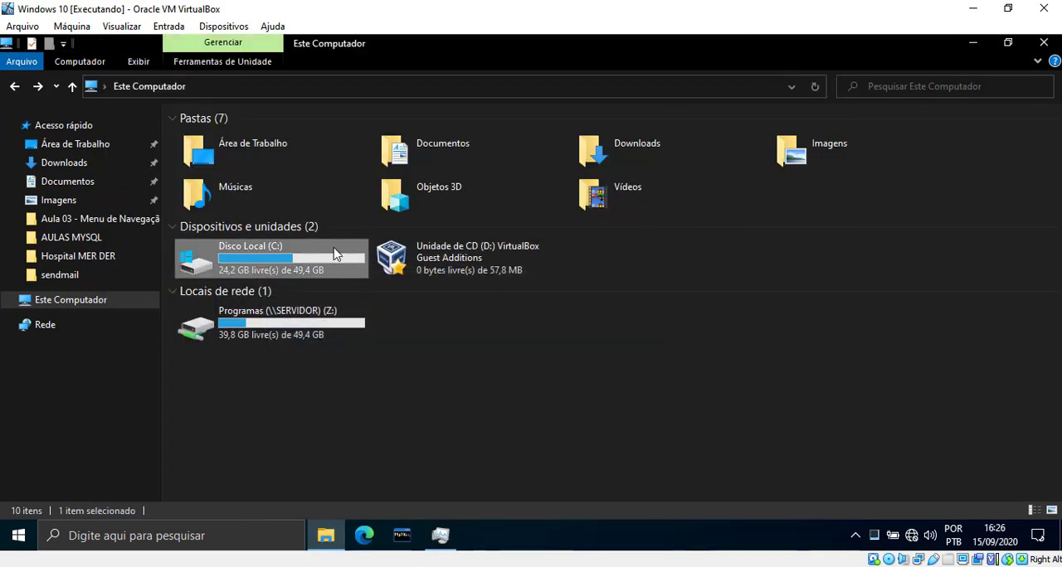
{"action": "left_click", "coordinate": [446, 538]}
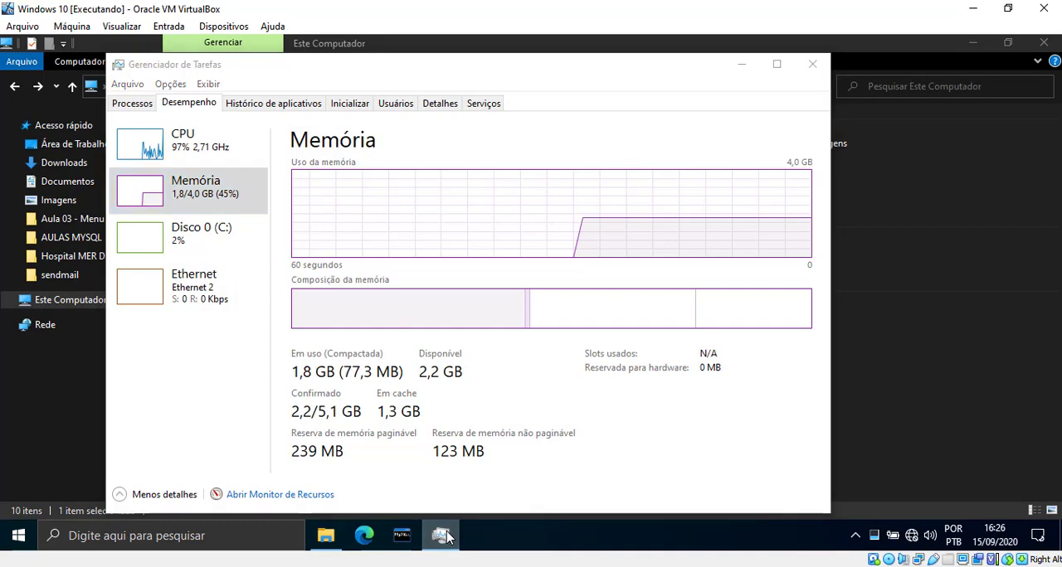
{"action": "left_click", "coordinate": [447, 538]}
{"action": "right_click", "coordinate": [312, 260]}
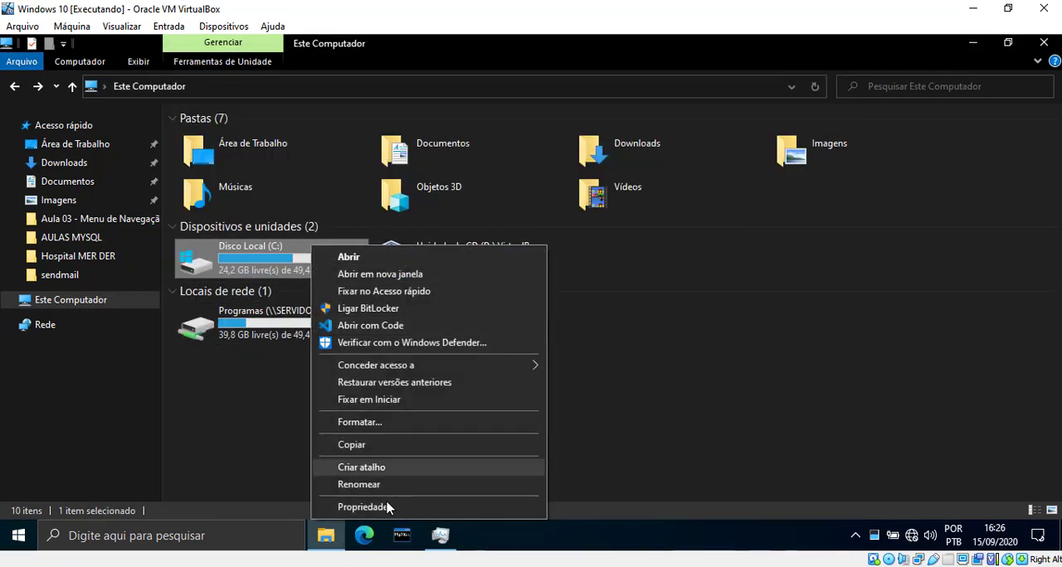
{"action": "left_click", "coordinate": [355, 506]}
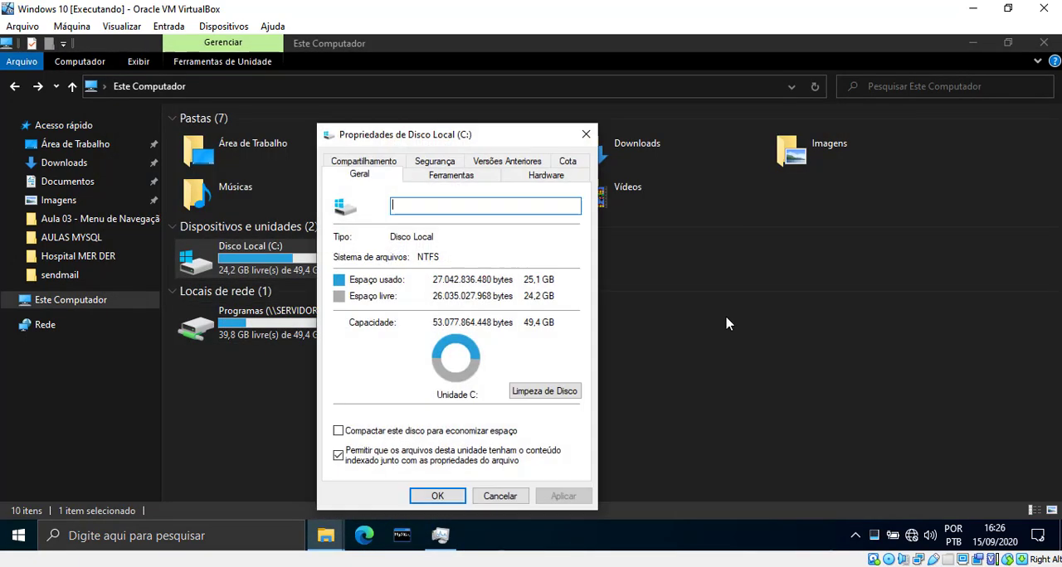
Step: Look over the Disk Cleanup options for drive C: and the status of both drives in the optimizer, closing each tool
{"action": "left_click", "coordinate": [541, 391]}
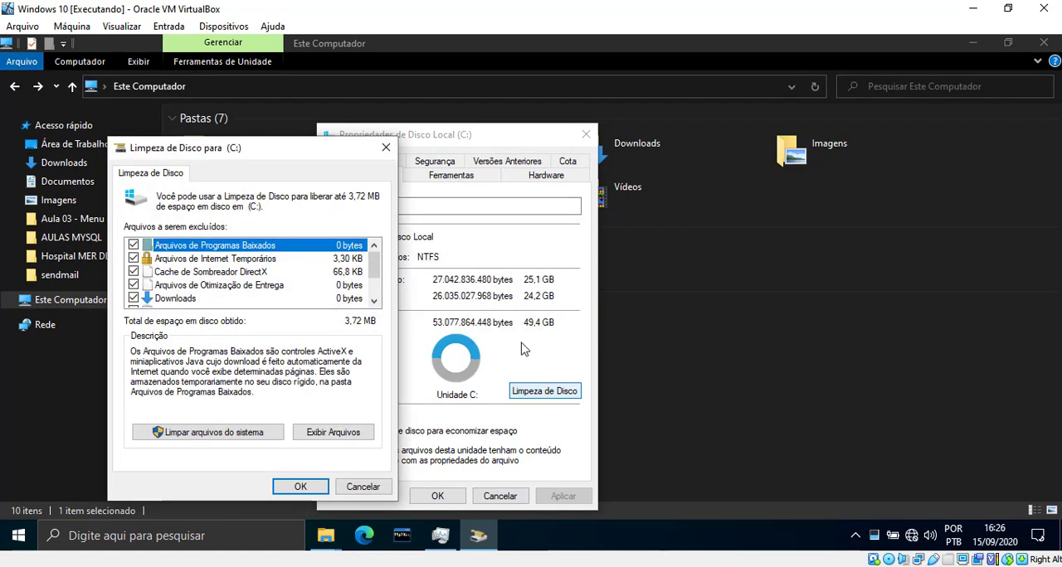
{"action": "left_click", "coordinate": [386, 150]}
{"action": "left_click", "coordinate": [451, 175]}
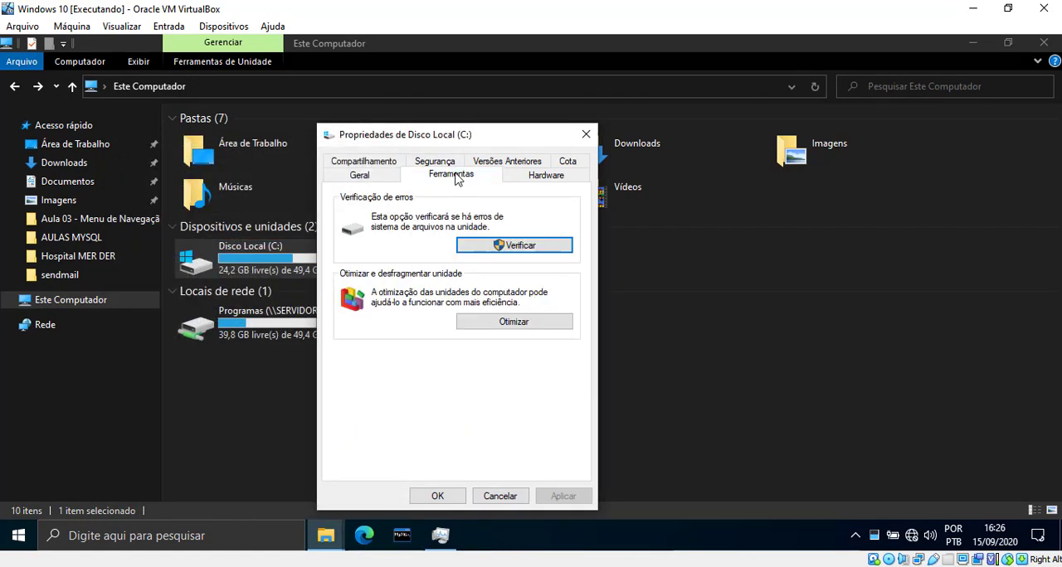
{"action": "left_click", "coordinate": [515, 322]}
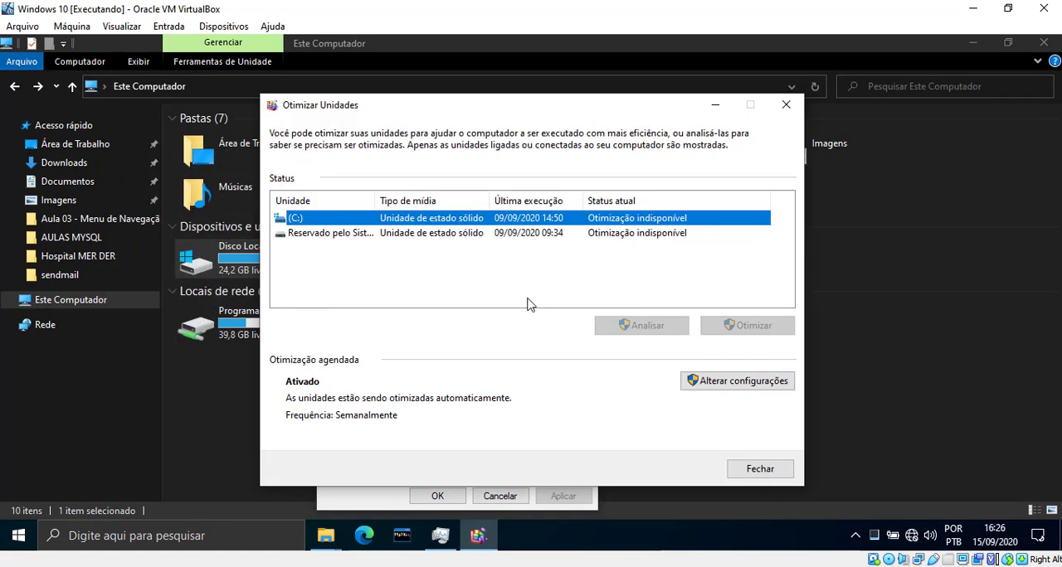
{"action": "left_click", "coordinate": [664, 235]}
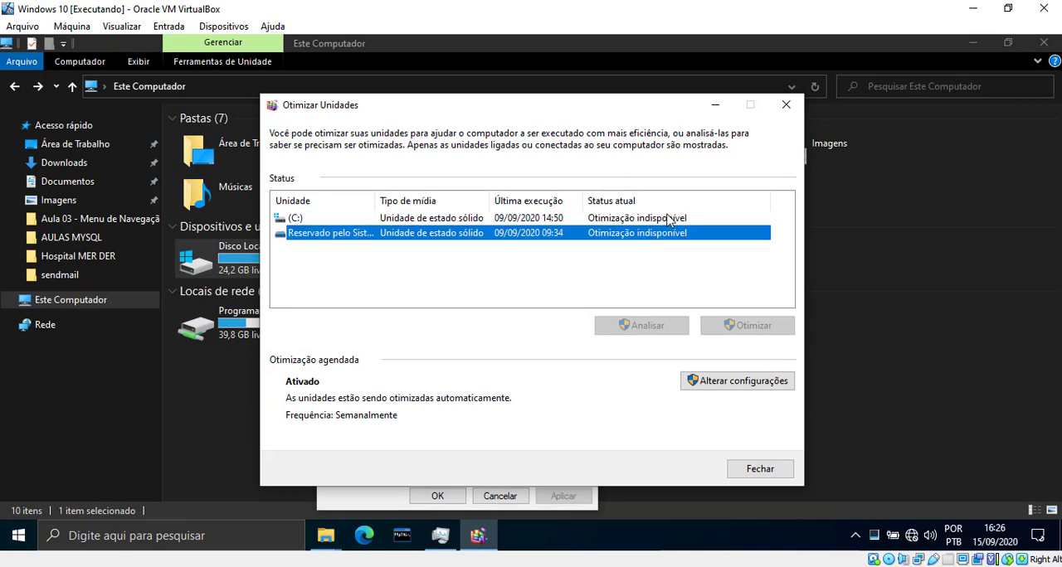
{"action": "left_click", "coordinate": [668, 219]}
{"action": "left_click", "coordinate": [786, 105]}
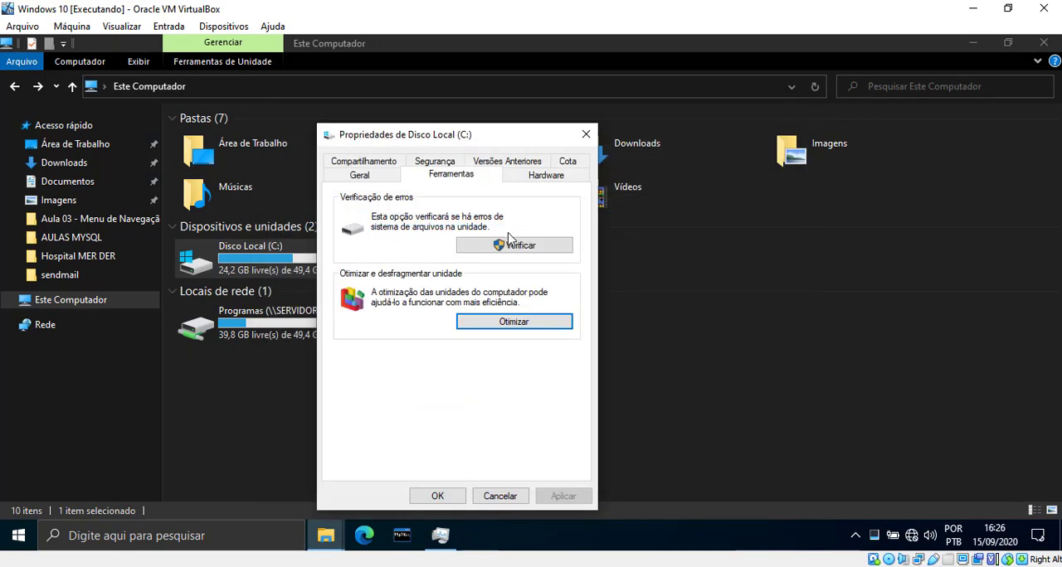
Step: Open the Control Panel by running the command control
{"action": "key", "text": "super+r"}
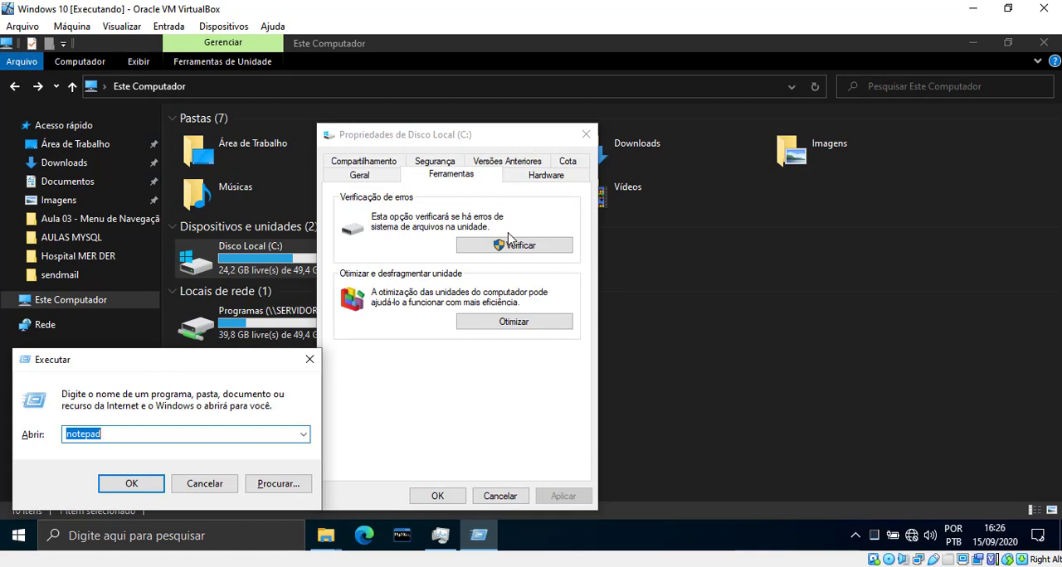
{"action": "type", "text": "control"}
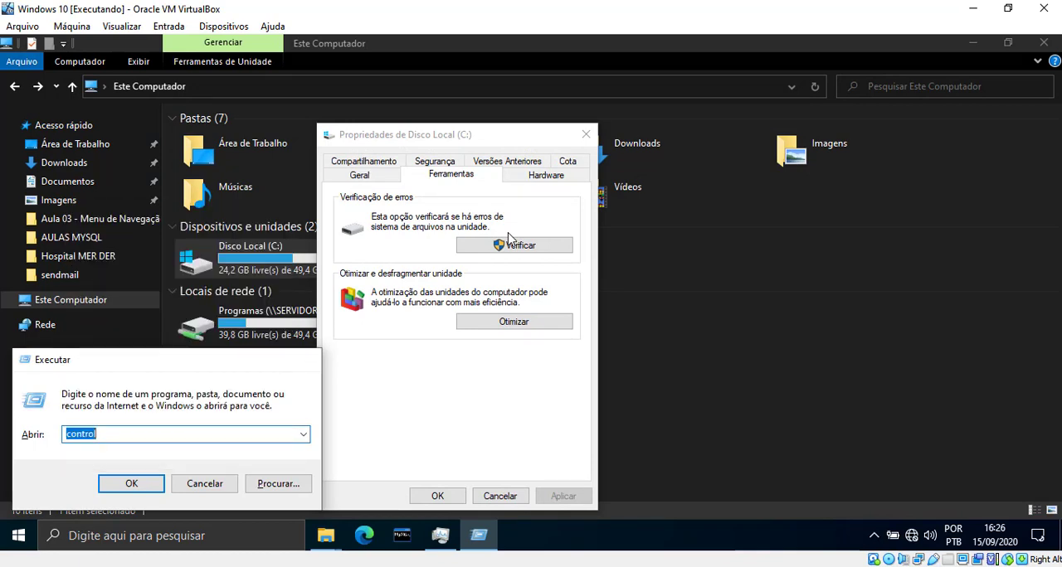
{"action": "key", "text": "Return"}
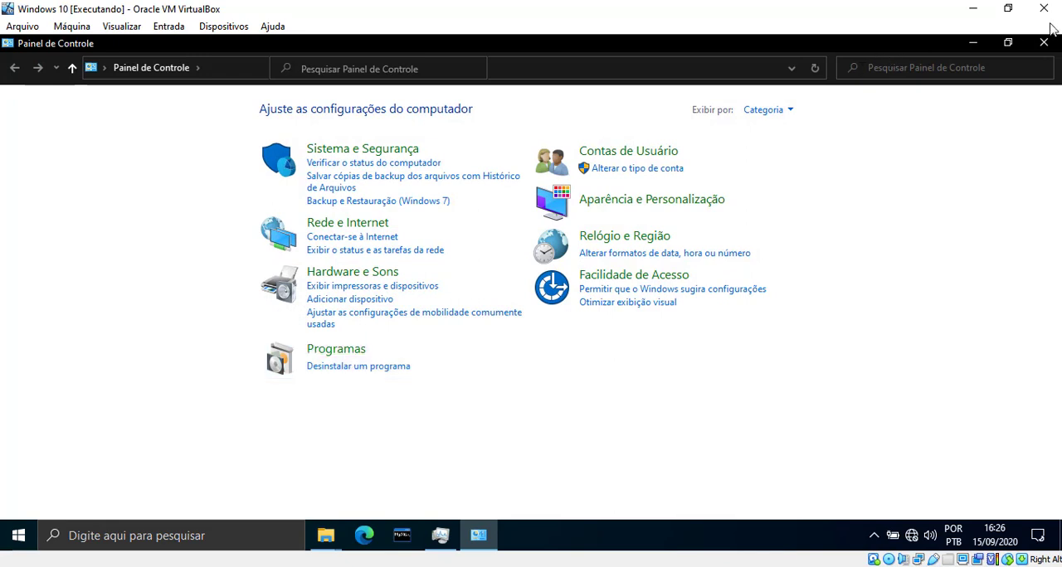
Step: Search the Control Panel for "ferramen" and open Ferramentas Administrativas
{"action": "type", "text": "ferramen"}
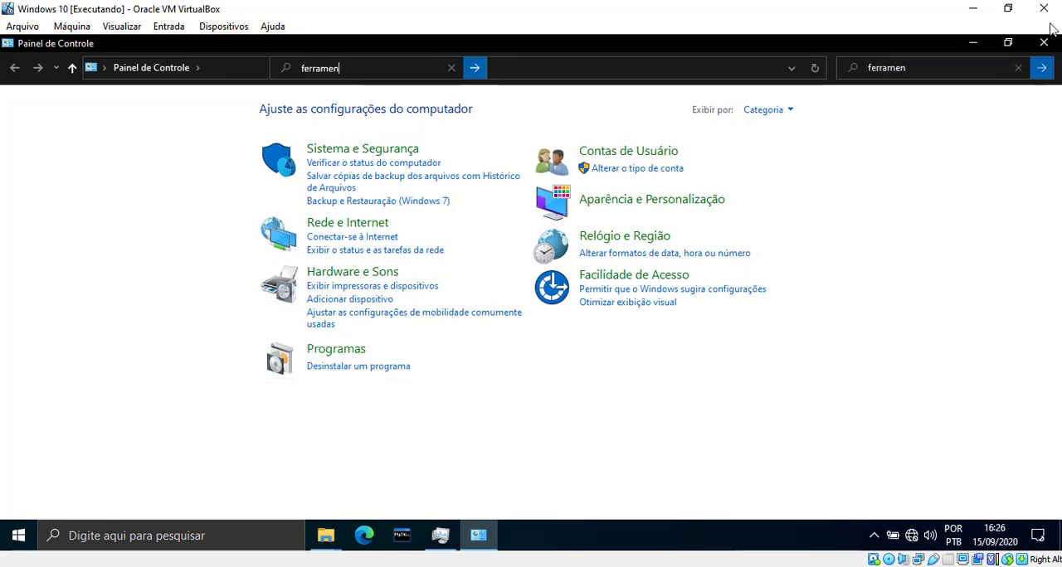
{"action": "key", "text": "Return"}
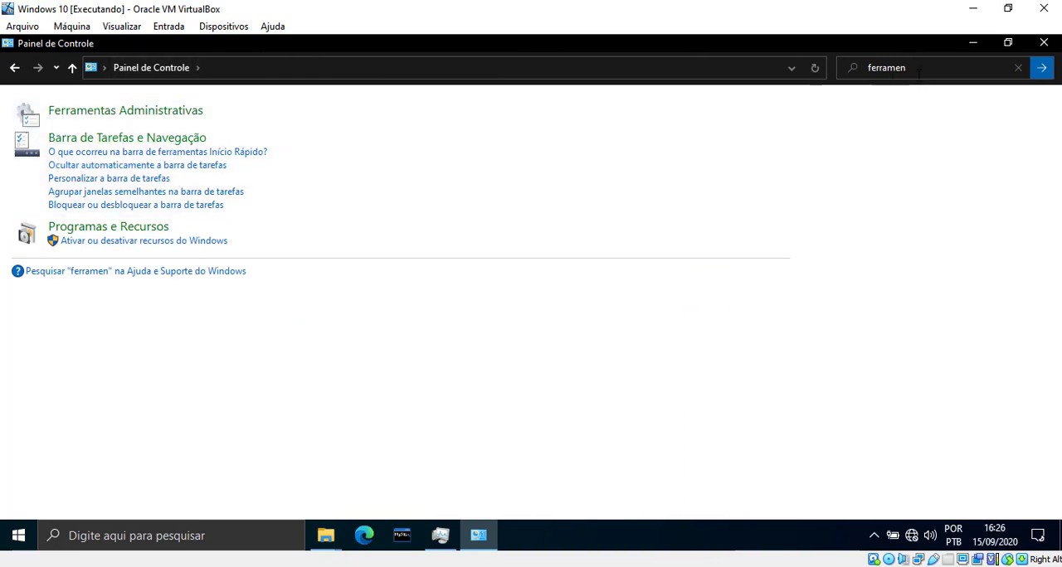
{"action": "left_click", "coordinate": [129, 111]}
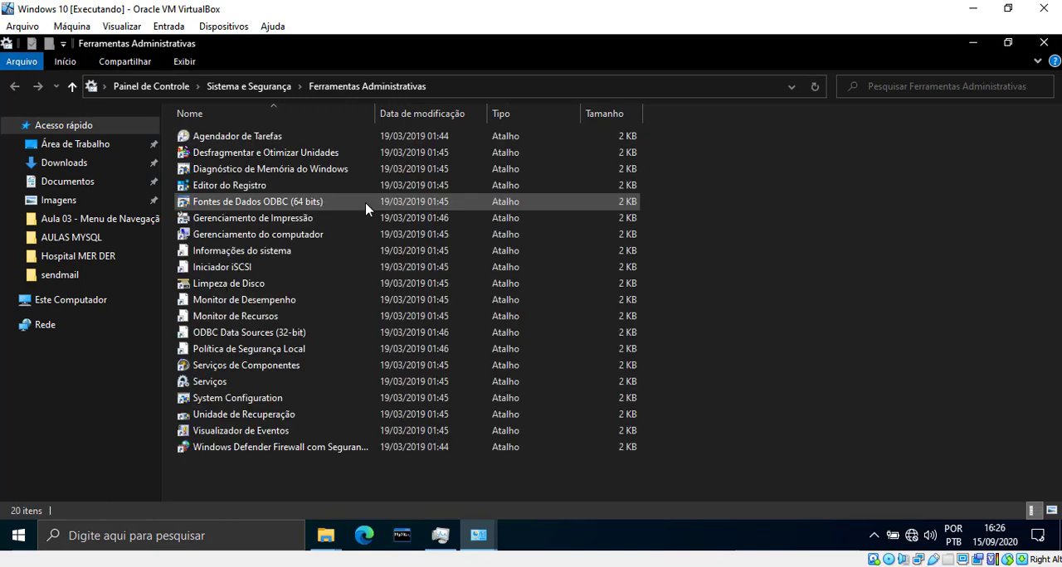
Step: Run Desfragmentar e Otimizar Unidades from the administrative tools as administrator
{"action": "left_click", "coordinate": [314, 158]}
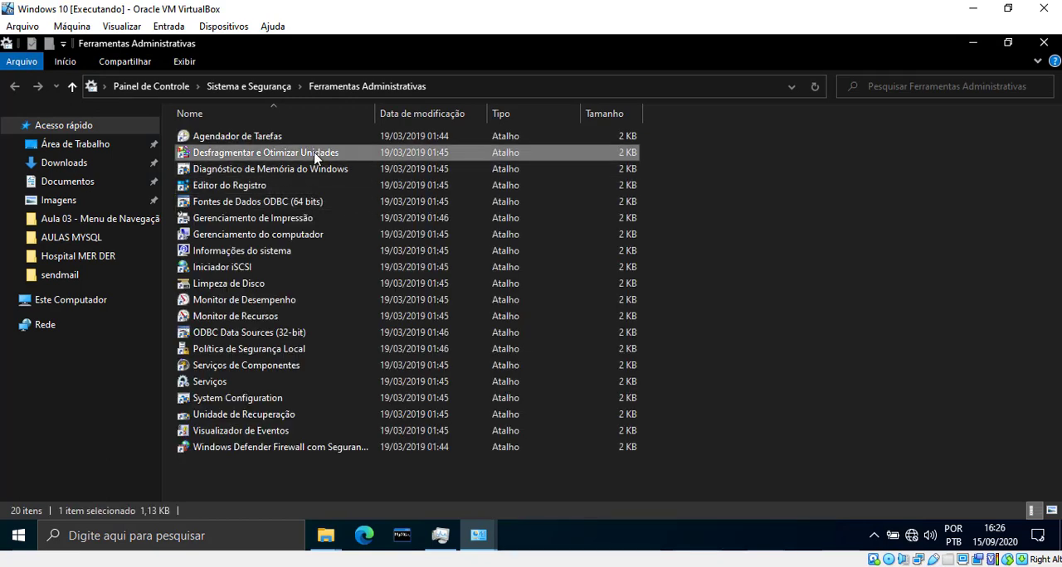
{"action": "right_click", "coordinate": [315, 159]}
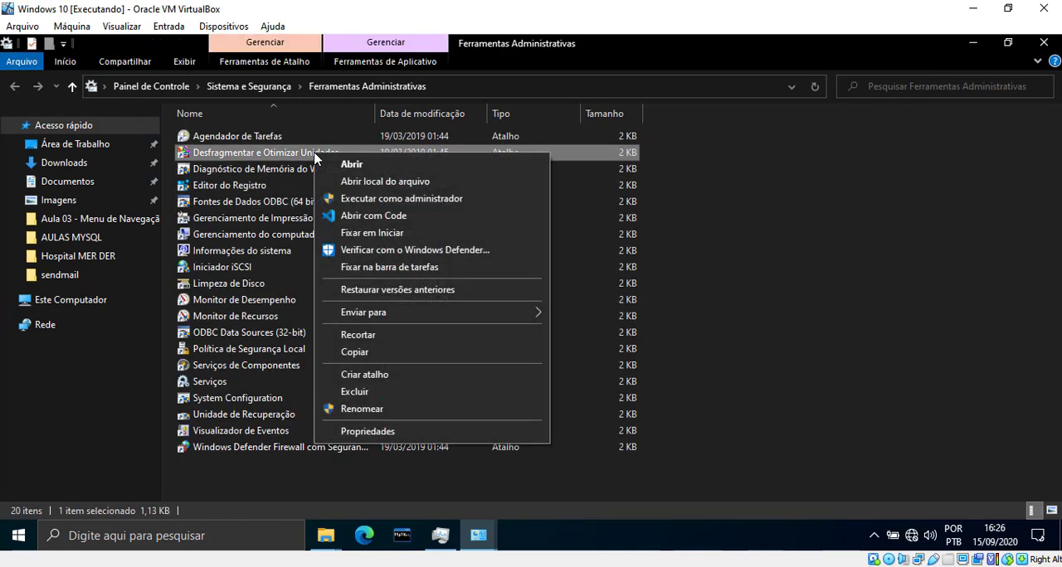
{"action": "left_click", "coordinate": [390, 199]}
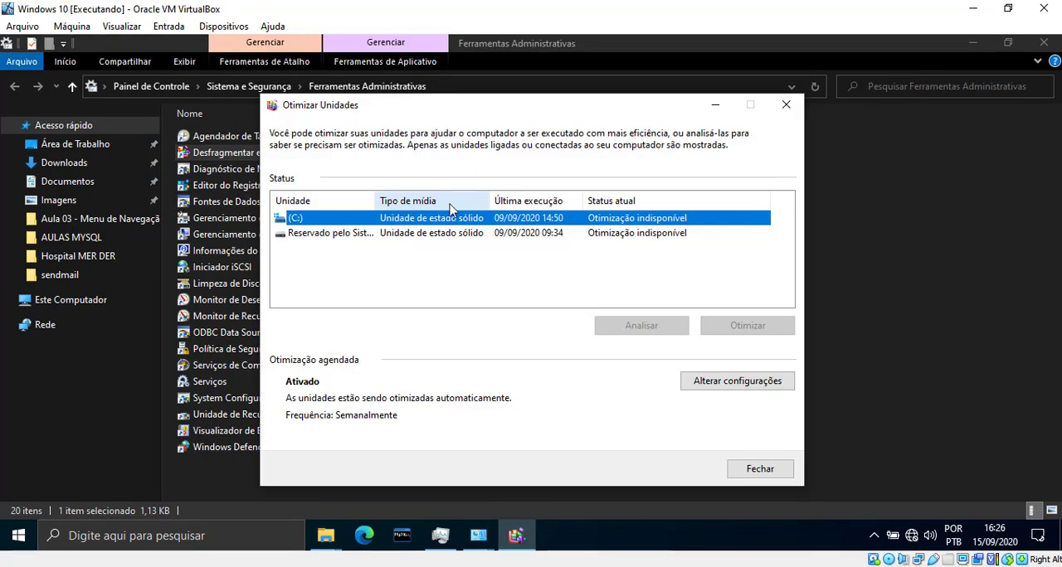
Step: Compare the last run and current status of (C:) and the system-reserved drive, and close the optimizer
{"action": "left_click", "coordinate": [614, 233]}
{"action": "left_click", "coordinate": [615, 219]}
{"action": "left_click", "coordinate": [612, 234]}
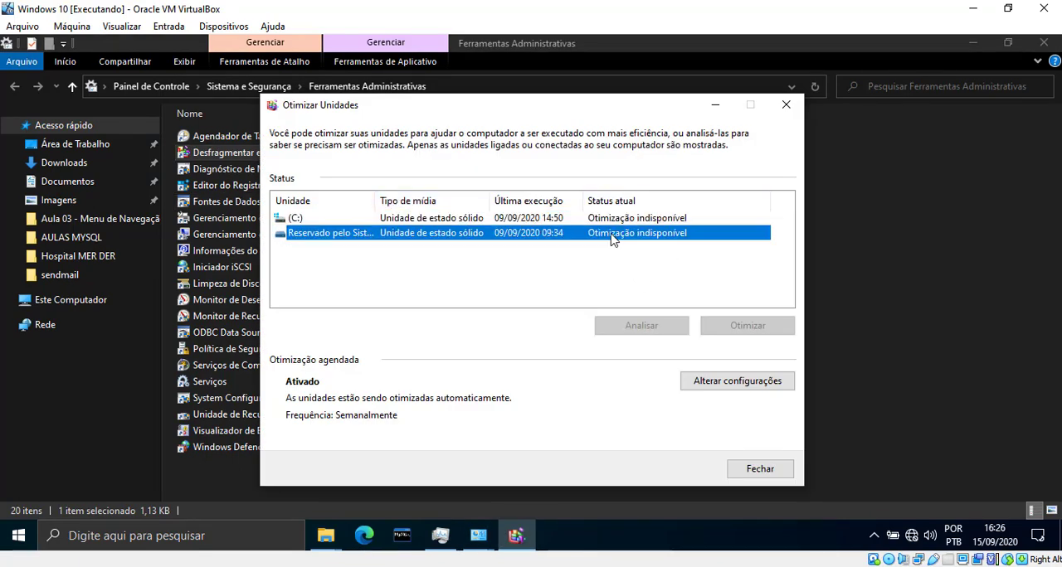
{"action": "left_click", "coordinate": [617, 219]}
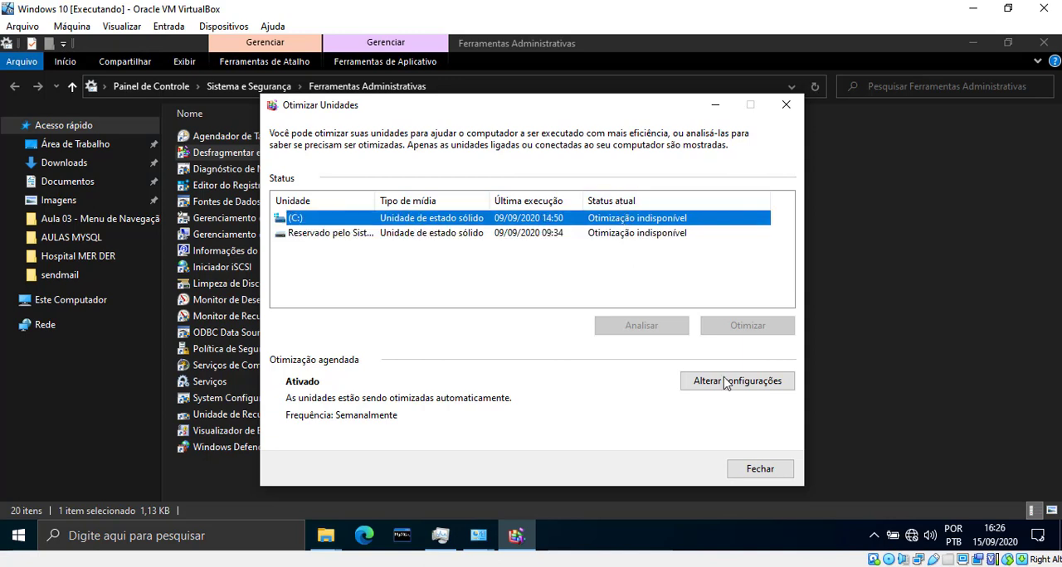
{"action": "left_click", "coordinate": [671, 233]}
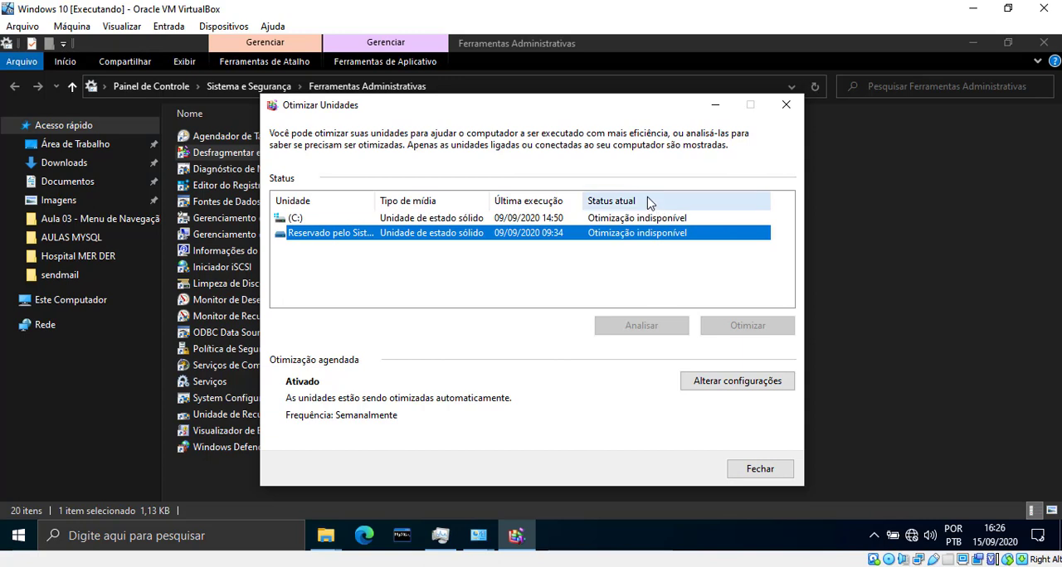
{"action": "left_click", "coordinate": [627, 219]}
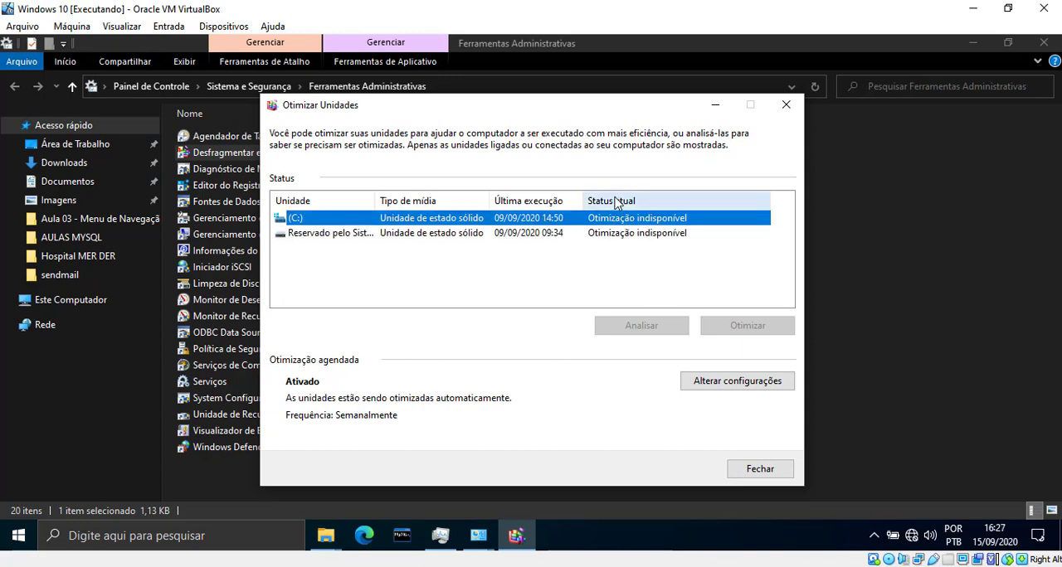
{"action": "left_click", "coordinate": [578, 235]}
{"action": "left_click", "coordinate": [581, 220]}
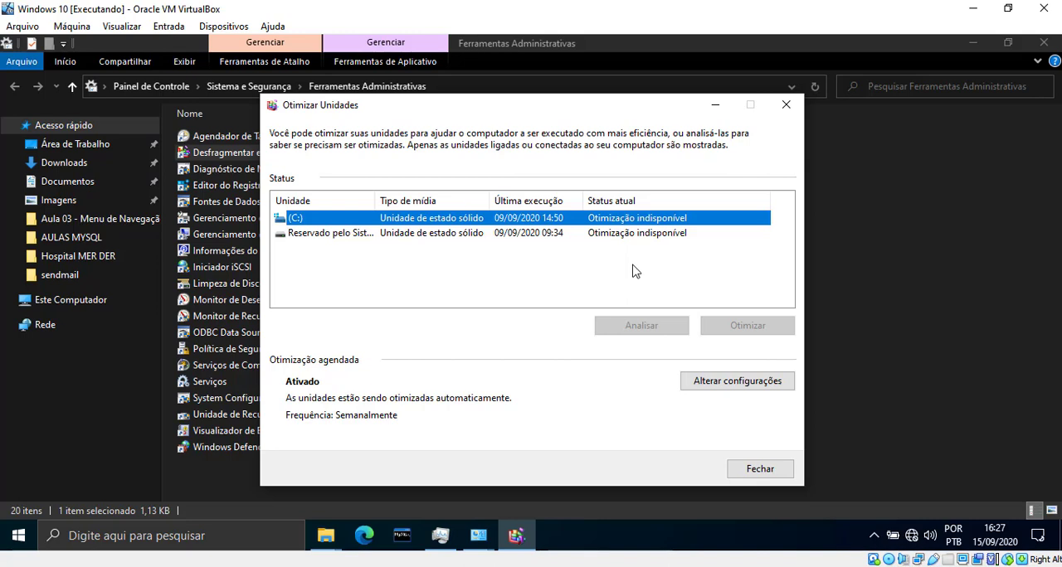
{"action": "left_click", "coordinate": [626, 236]}
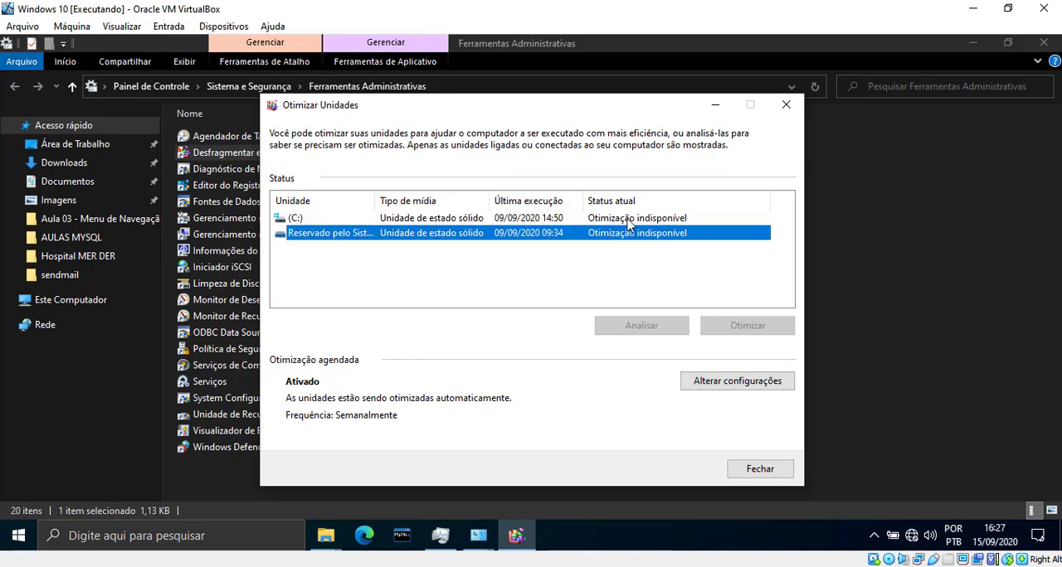
{"action": "left_click", "coordinate": [628, 220]}
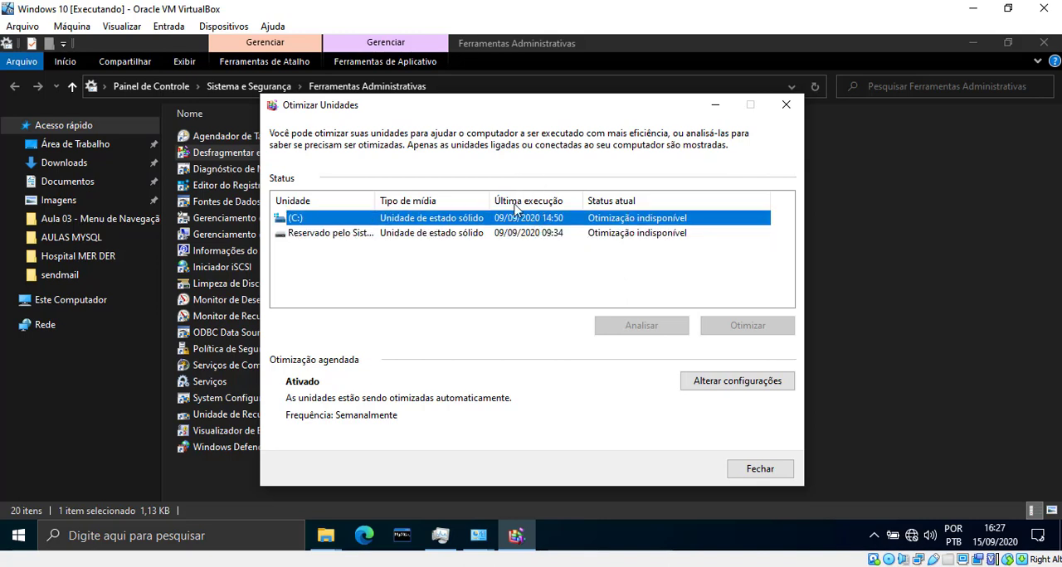
{"action": "left_click", "coordinate": [567, 235]}
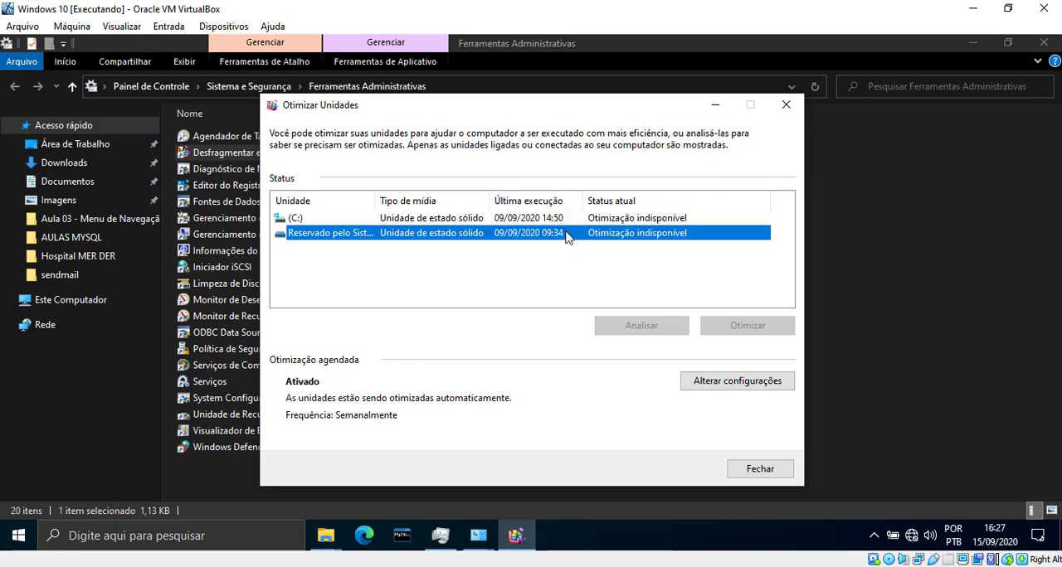
{"action": "left_click", "coordinate": [567, 220]}
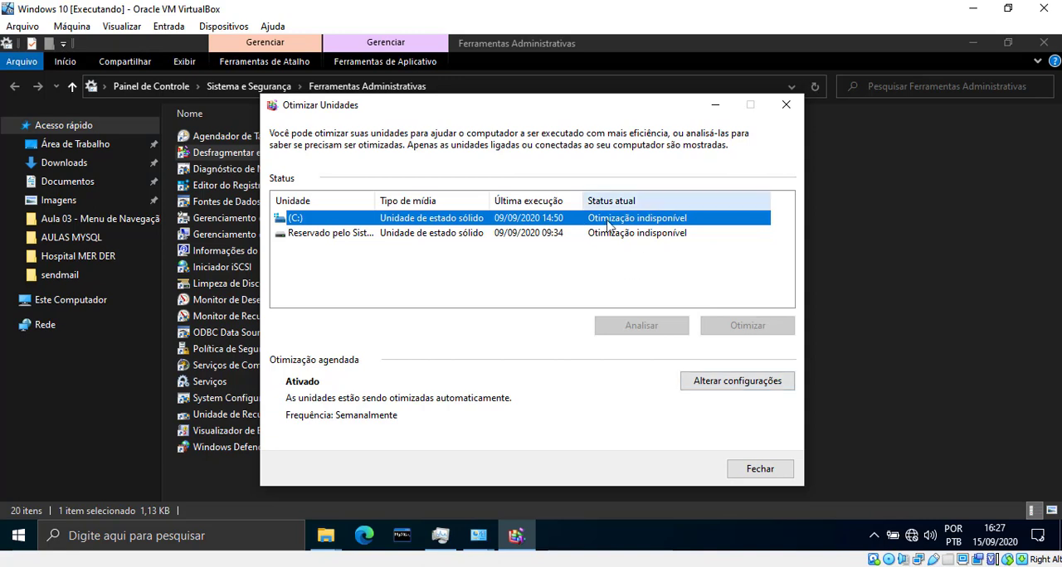
{"action": "left_click_drag", "start_coordinate": [378, 114], "coordinate": [429, 110]}
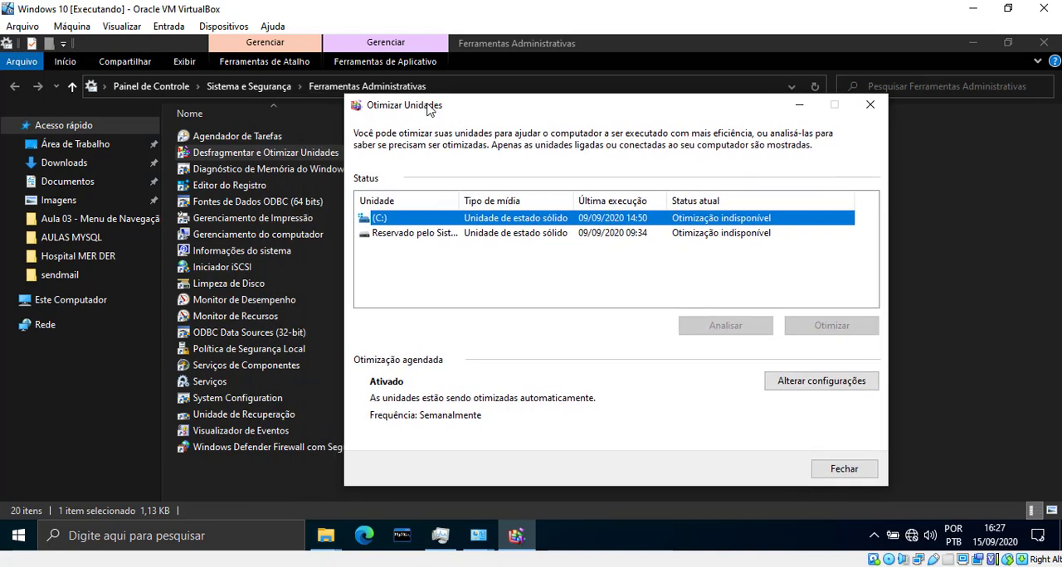
{"action": "left_click", "coordinate": [628, 234]}
{"action": "left_click", "coordinate": [629, 223]}
{"action": "left_click", "coordinate": [846, 468]}
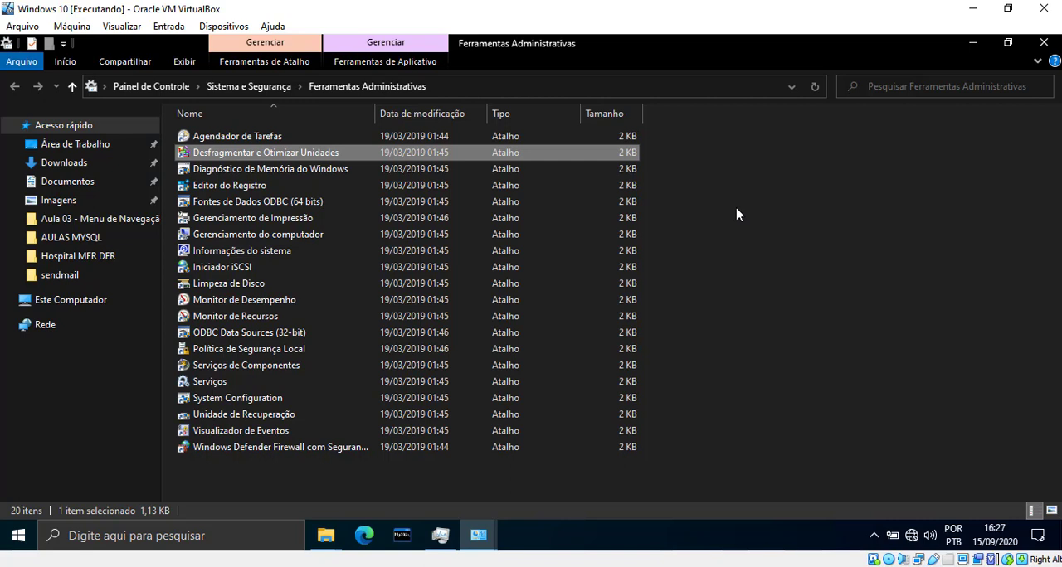
Step: Switch to the Win Server 2019 virtual machine and review the PowerShell defrag report and progress for drive C:
{"action": "left_click", "coordinate": [587, 566]}
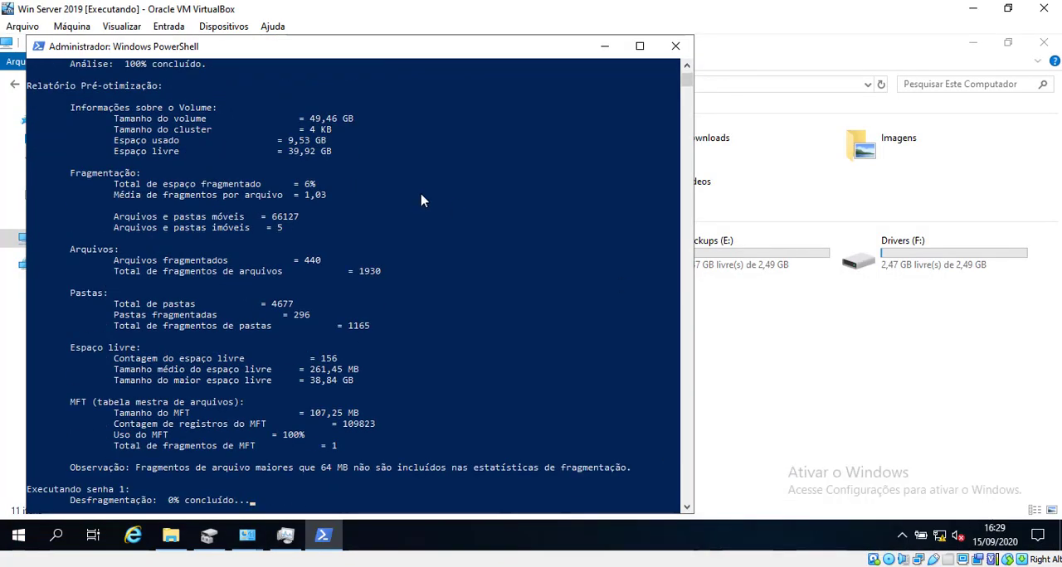
{"action": "scroll", "coordinate": [400, 256], "scroll_direction": "up", "scroll_amount": 3}
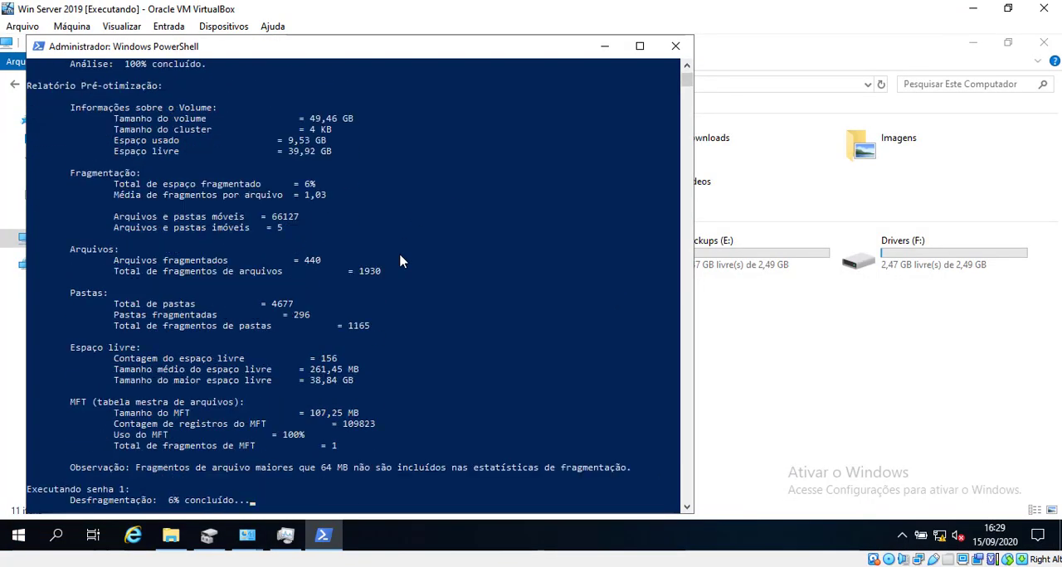
{"action": "scroll", "coordinate": [400, 261], "scroll_direction": "up", "scroll_amount": 1}
{"action": "scroll", "coordinate": [451, 274], "scroll_direction": "up", "scroll_amount": 3}
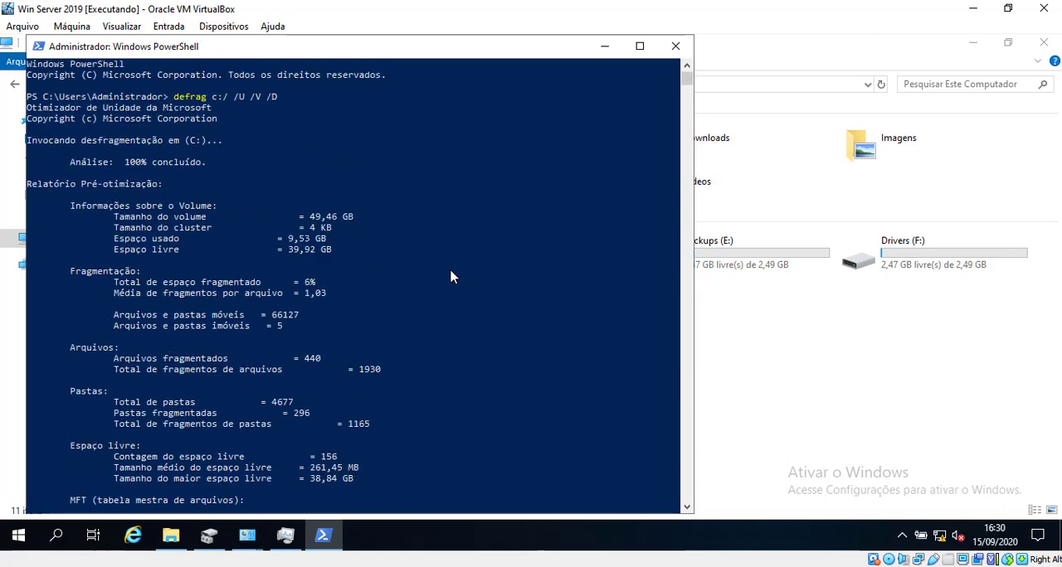
{"action": "scroll", "coordinate": [526, 277], "scroll_direction": "down", "scroll_amount": 3}
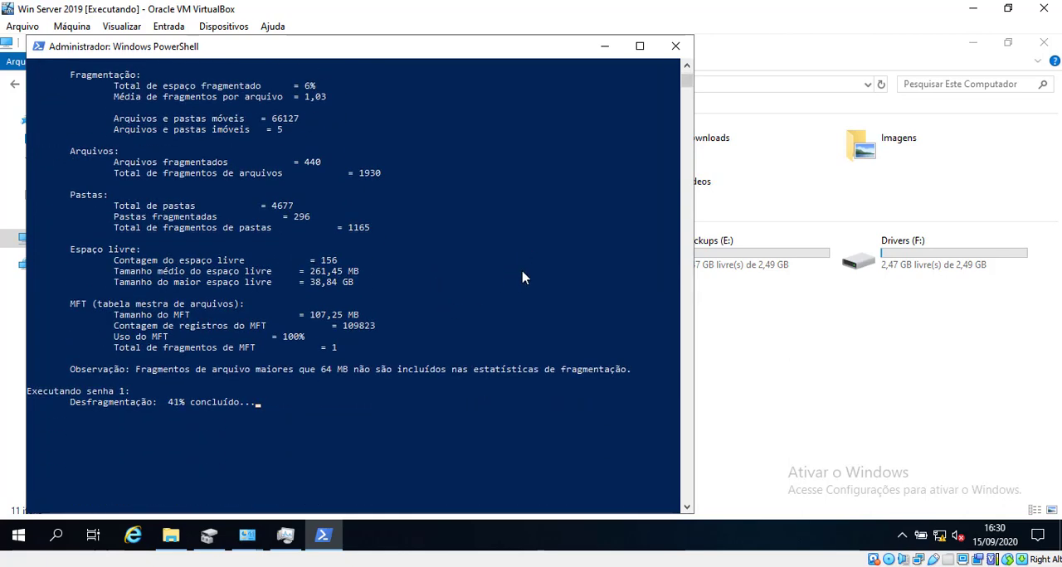
{"action": "left_click_drag", "start_coordinate": [535, 52], "coordinate": [651, 56]}
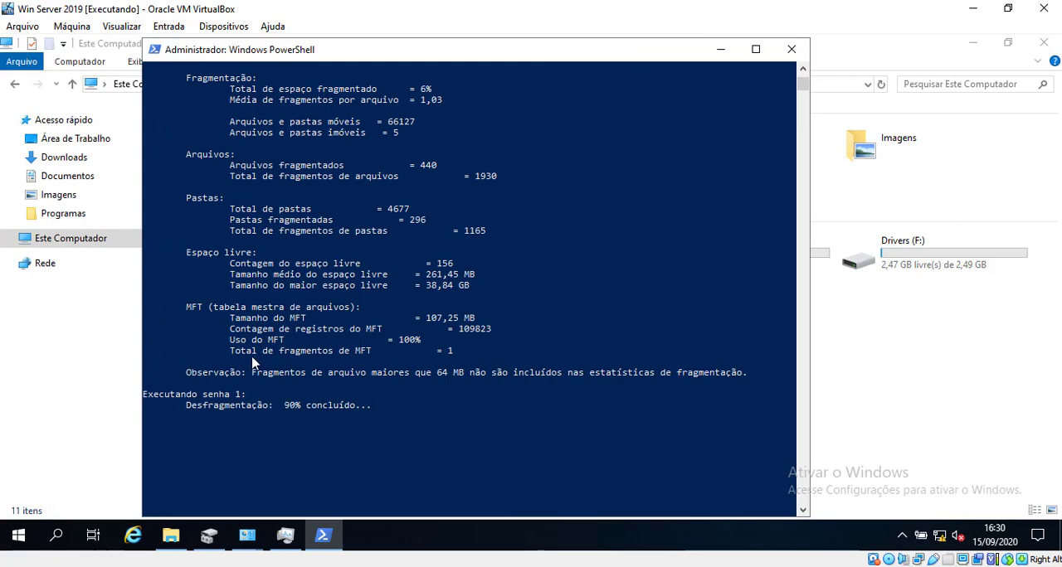
Step: Switch to Chrome and review the Microsoft Community post containing the command defrag C: /U /V /D
{"action": "mouse_move", "coordinate": [139, 552]}
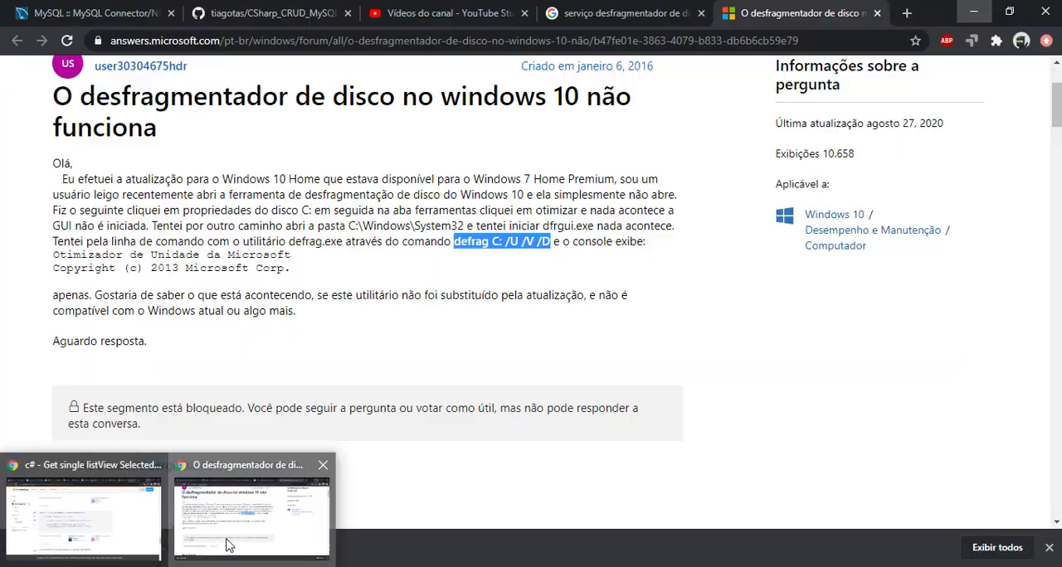
{"action": "left_click", "coordinate": [228, 545]}
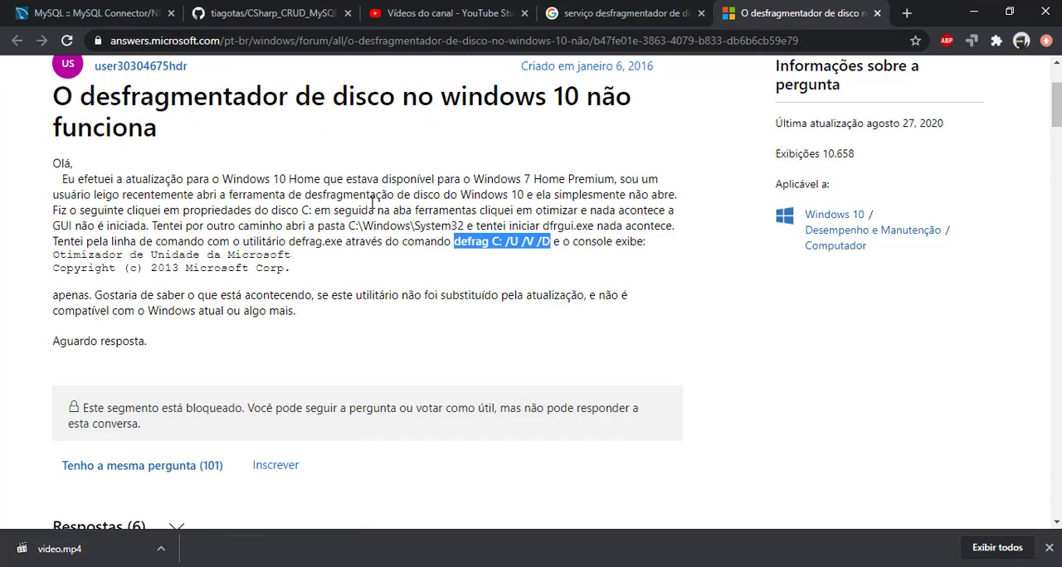
{"action": "scroll", "coordinate": [192, 74], "scroll_direction": "up", "scroll_amount": 2}
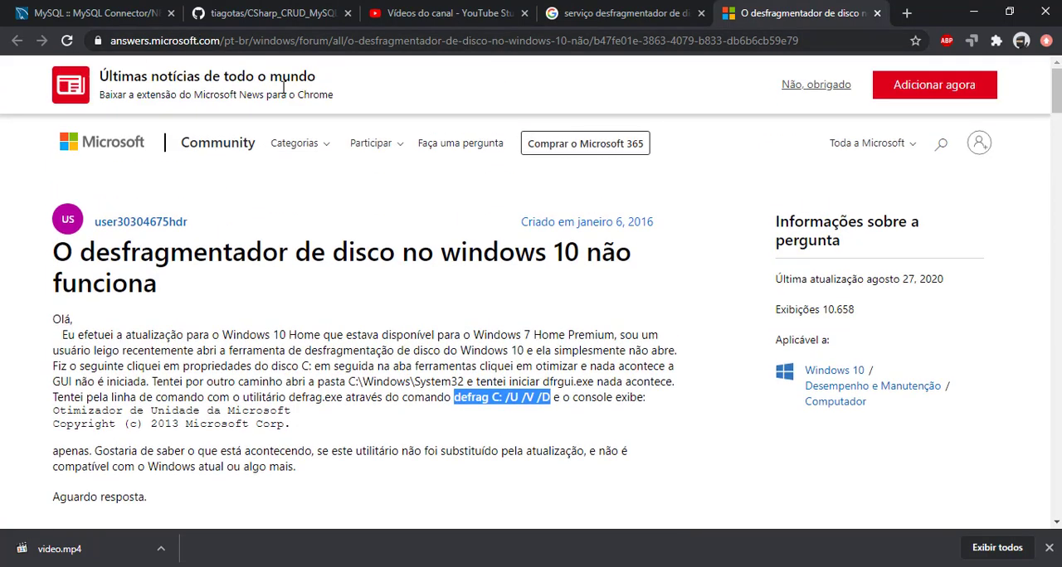
{"action": "scroll", "coordinate": [498, 322], "scroll_direction": "down", "scroll_amount": 2}
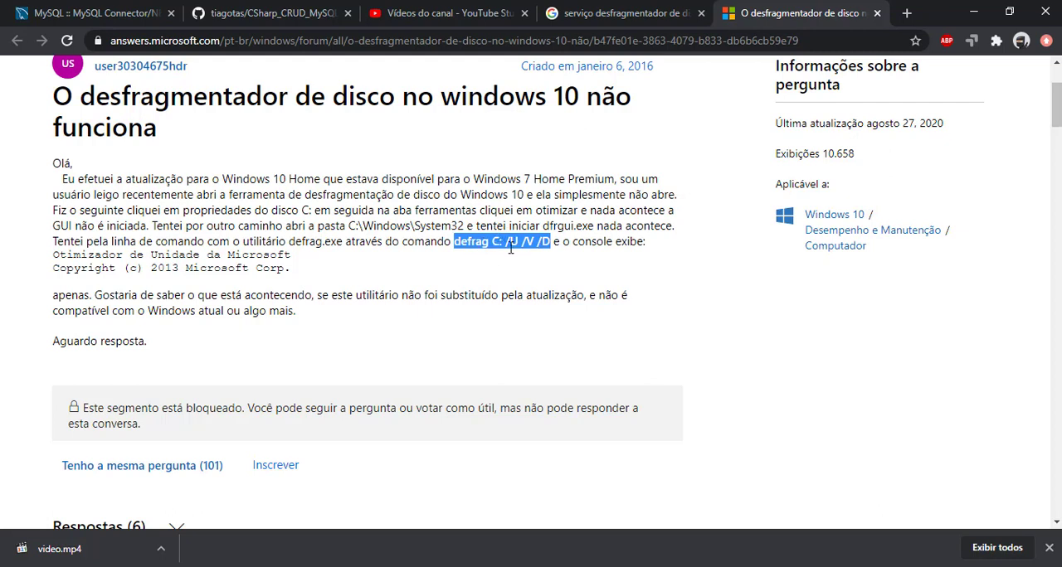
Step: Read the first reply's MSCONFIG, PowerShell, SFC and DISM, and new administrator user procedures in the Microsoft Community thread
{"action": "scroll", "coordinate": [569, 245], "scroll_direction": "down", "scroll_amount": 8}
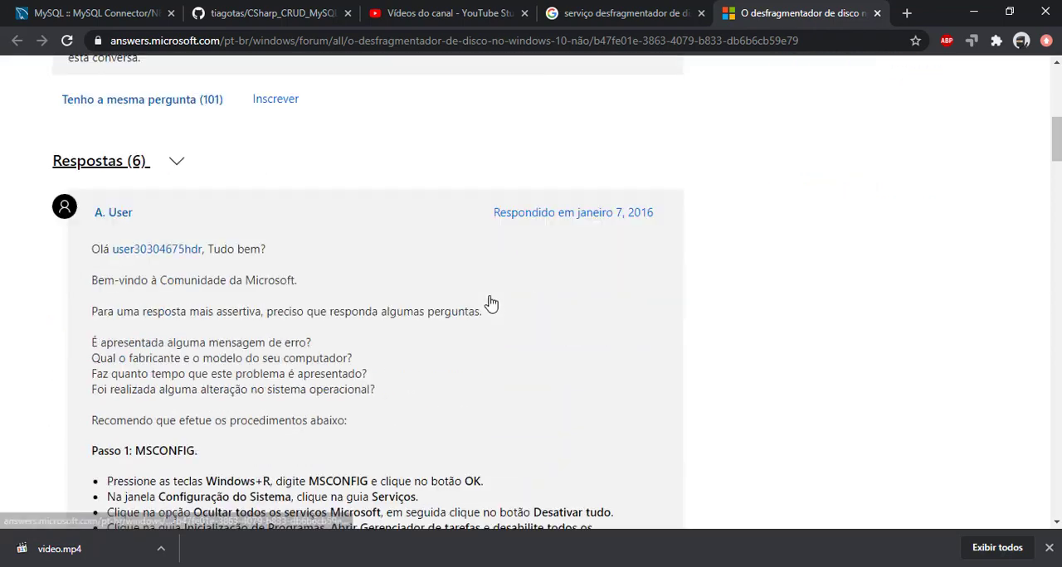
{"action": "scroll", "coordinate": [271, 210], "scroll_direction": "down", "scroll_amount": 2}
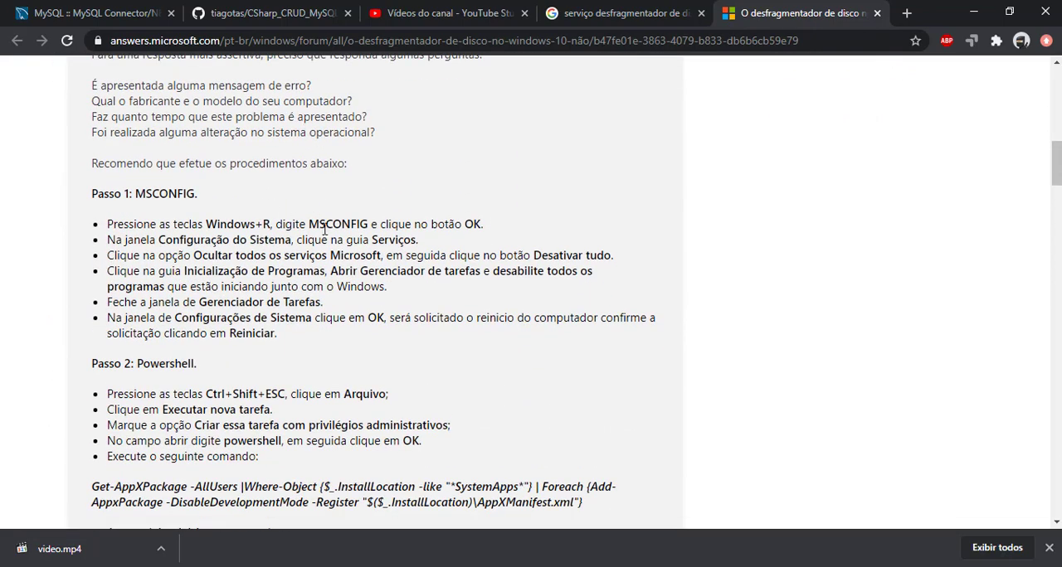
{"action": "scroll", "coordinate": [328, 251], "scroll_direction": "down", "scroll_amount": 1}
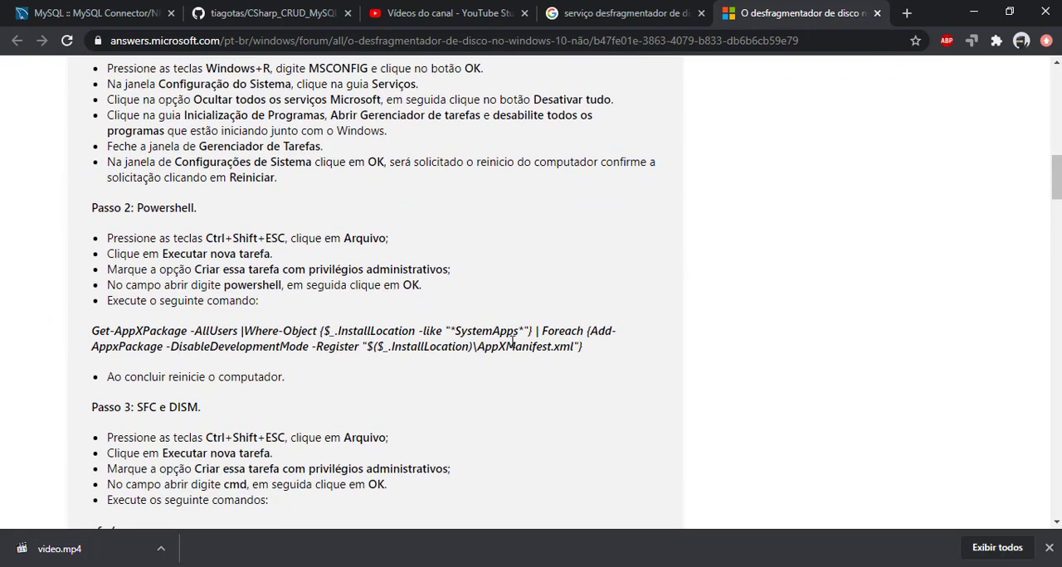
{"action": "scroll", "coordinate": [513, 342], "scroll_direction": "down", "scroll_amount": 2}
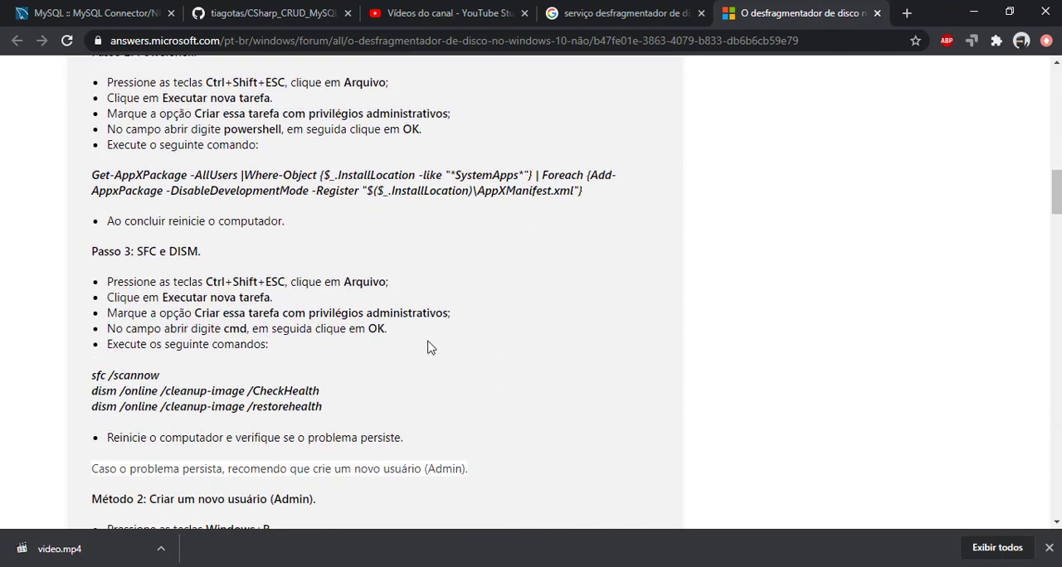
{"action": "scroll", "coordinate": [430, 347], "scroll_direction": "down", "scroll_amount": 1}
{"action": "scroll", "coordinate": [430, 348], "scroll_direction": "down", "scroll_amount": 3}
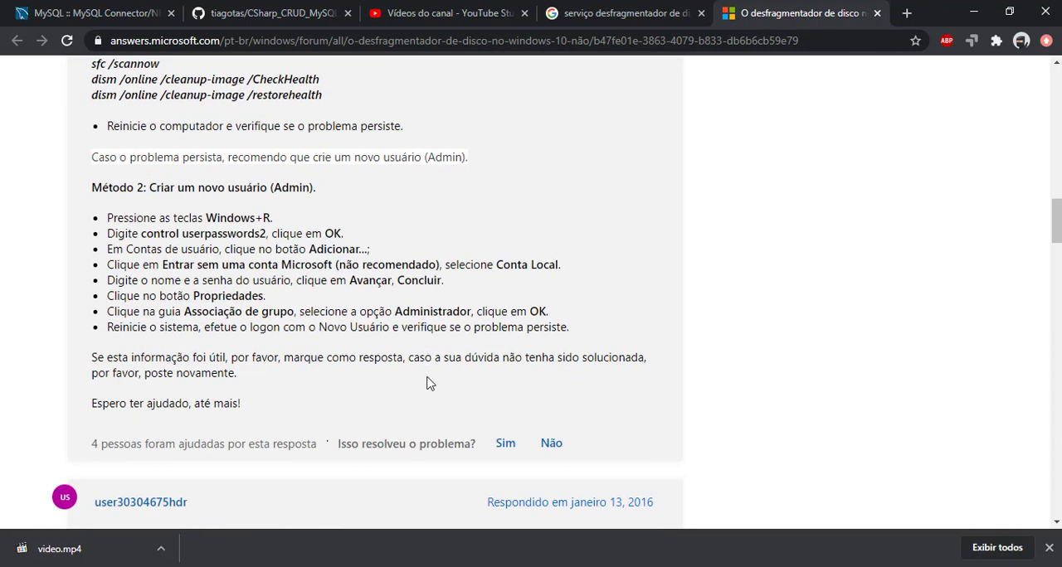
Step: Switch to the Win Server 2019 virtual machine, maximize PowerShell and return to the beginning of the defrag output
{"action": "left_click", "coordinate": [323, 566]}
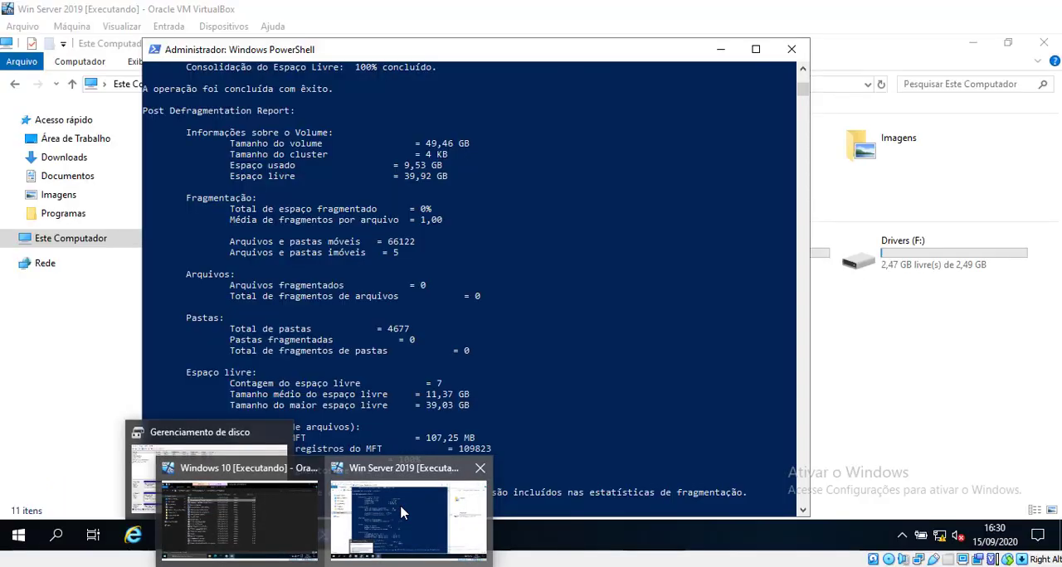
{"action": "left_click", "coordinate": [402, 512]}
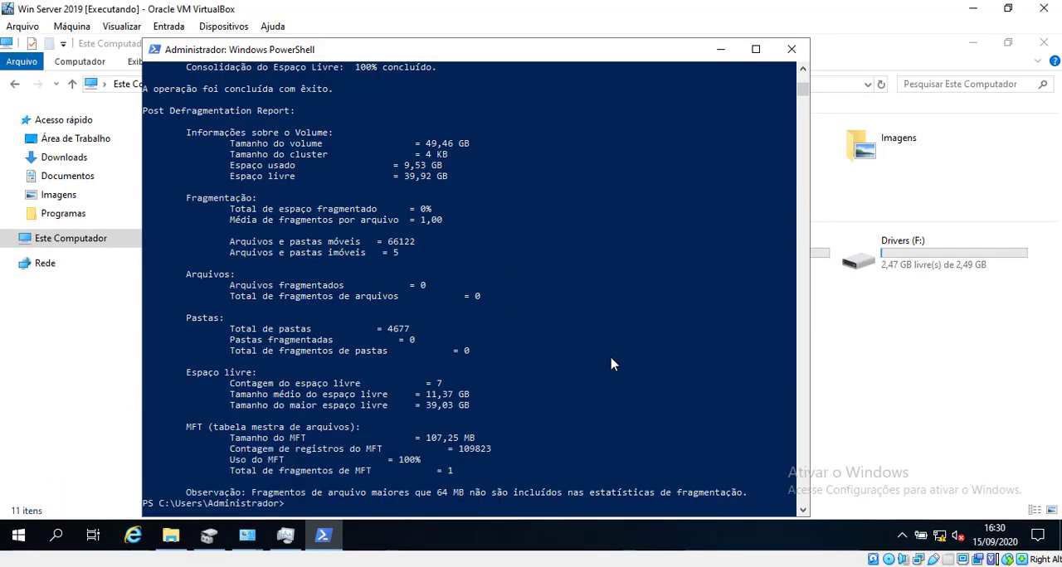
{"action": "left_click", "coordinate": [755, 49]}
{"action": "scroll", "coordinate": [437, 271], "scroll_direction": "up", "scroll_amount": 20}
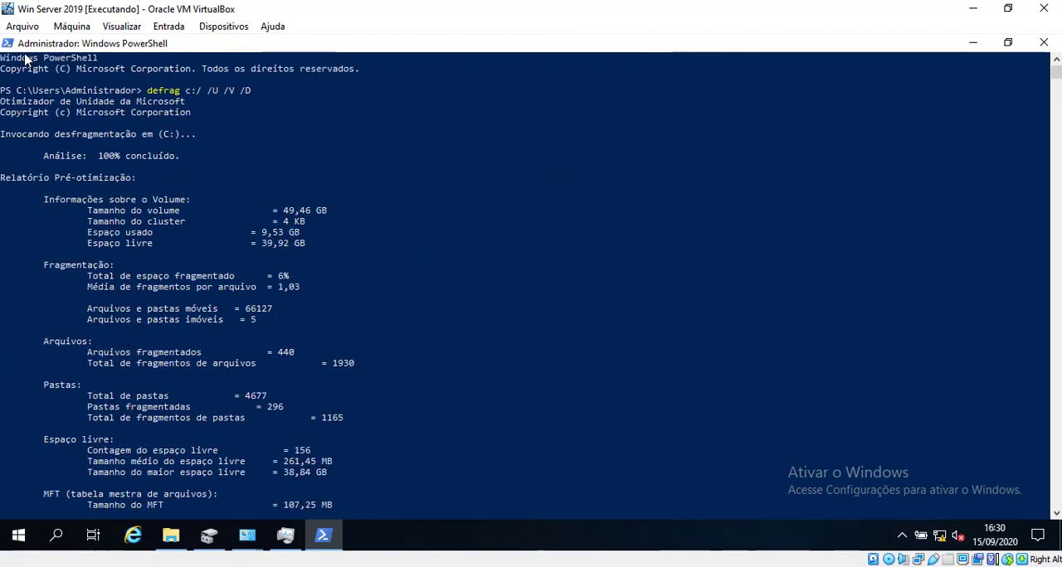
{"action": "right_click", "coordinate": [18, 535]}
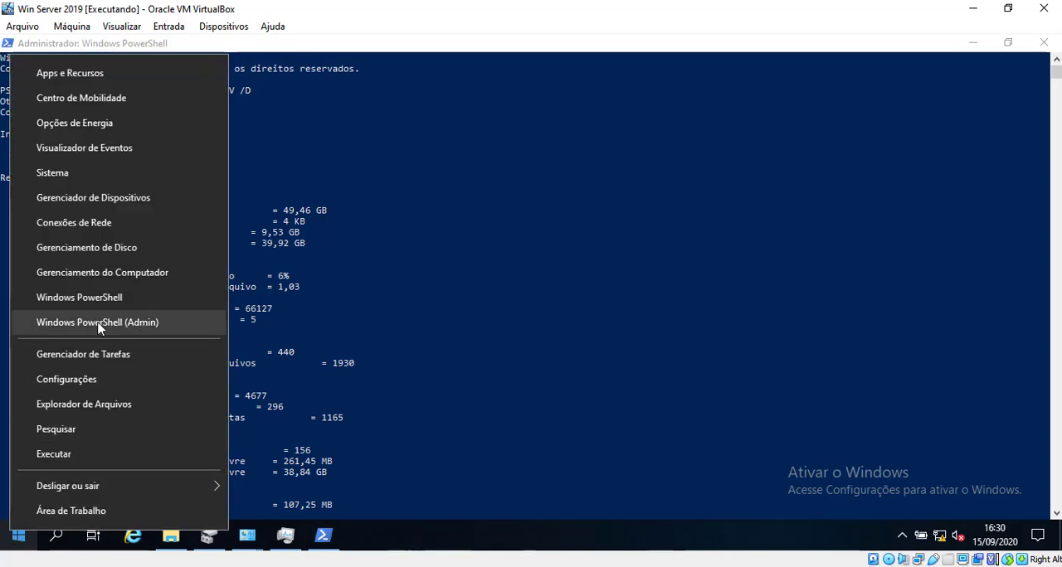
{"action": "left_click", "coordinate": [286, 47]}
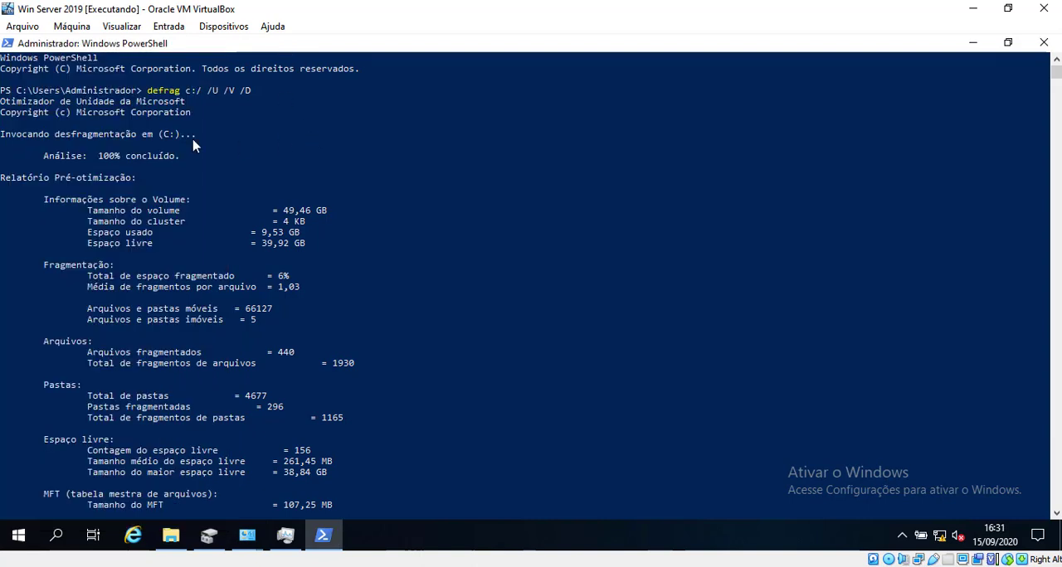
Step: Highlight the defrag parameters, the analysis progress and the fragmentation figures in the pre-optimization report
{"action": "left_click", "coordinate": [229, 206]}
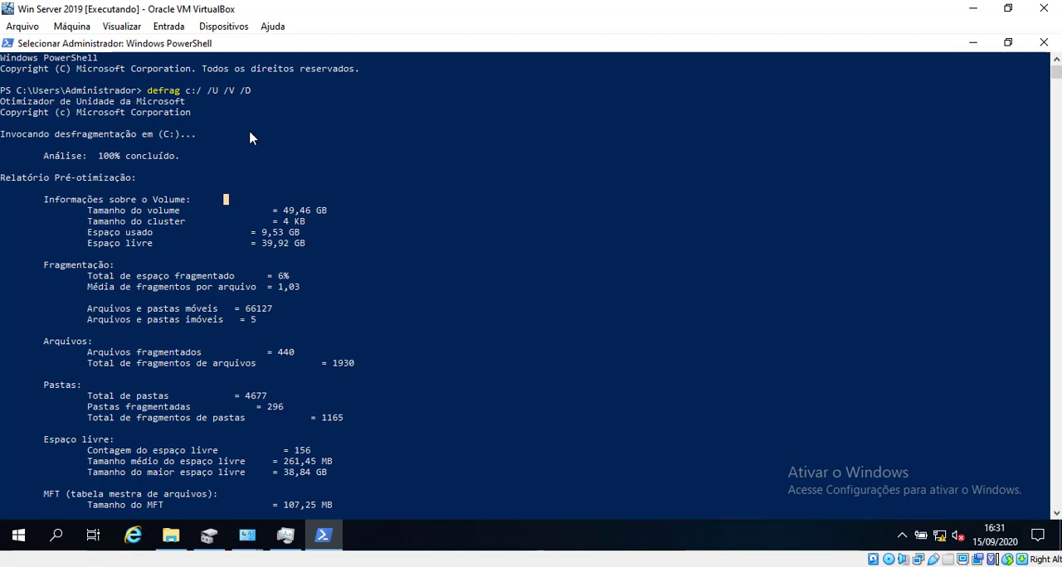
{"action": "left_click_drag", "start_coordinate": [180, 93], "coordinate": [257, 95]}
{"action": "left_click", "coordinate": [254, 92]}
{"action": "left_click_drag", "start_coordinate": [2, 137], "coordinate": [194, 155]}
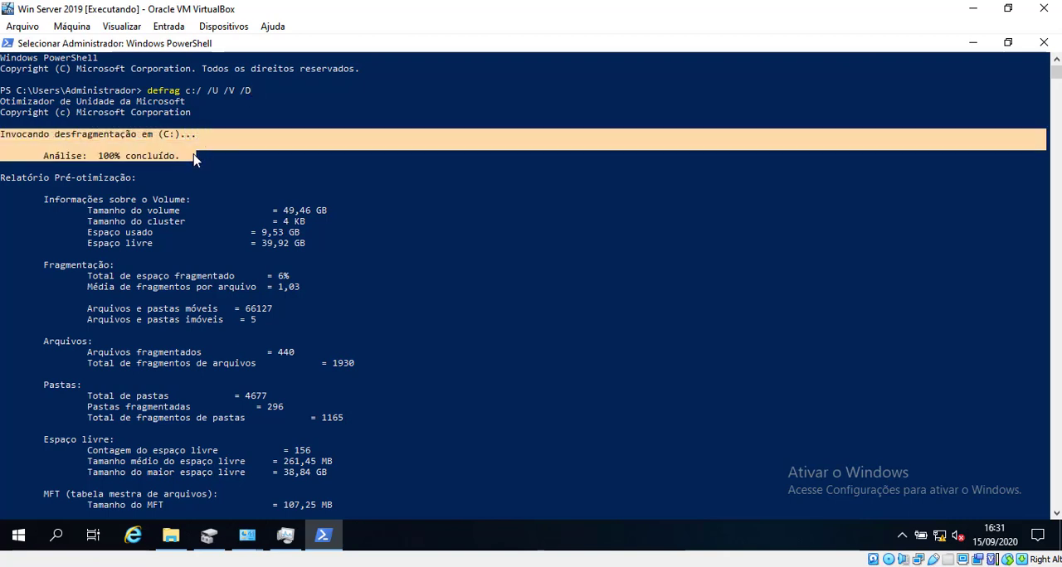
{"action": "left_click", "coordinate": [160, 210]}
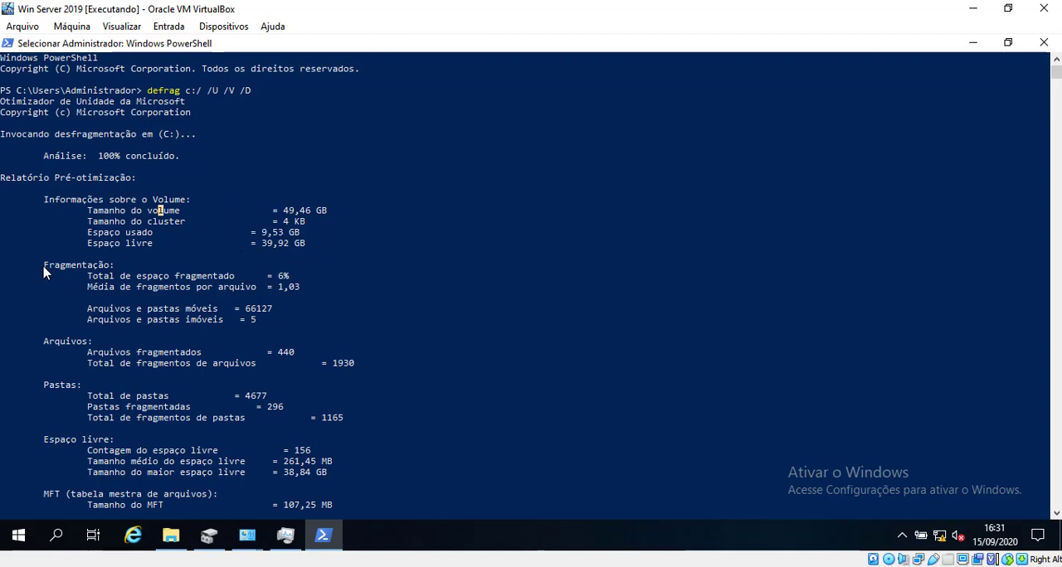
{"action": "left_click_drag", "start_coordinate": [41, 268], "coordinate": [290, 279]}
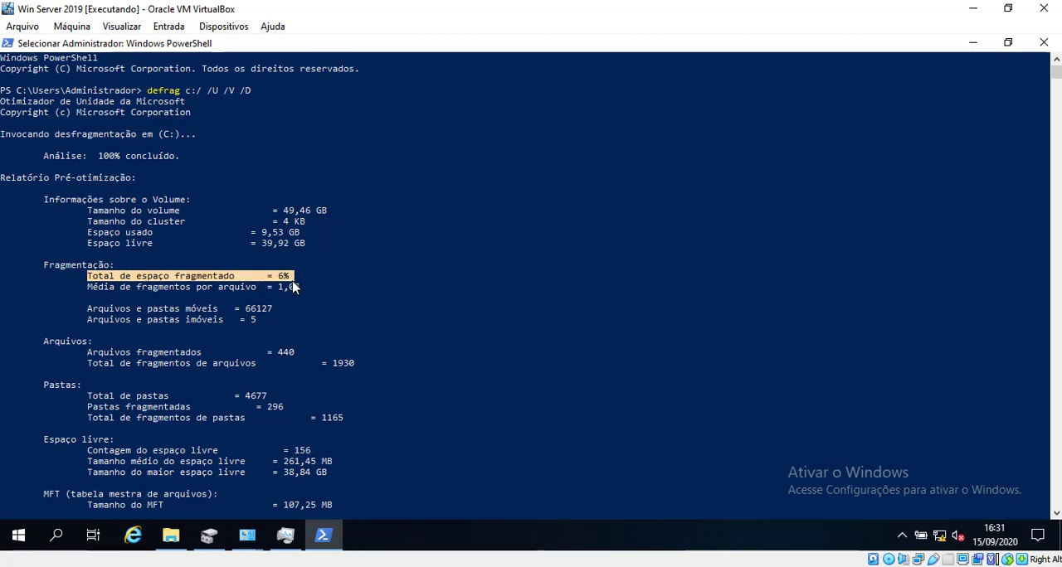
{"action": "left_click_drag", "start_coordinate": [298, 287], "coordinate": [278, 287]}
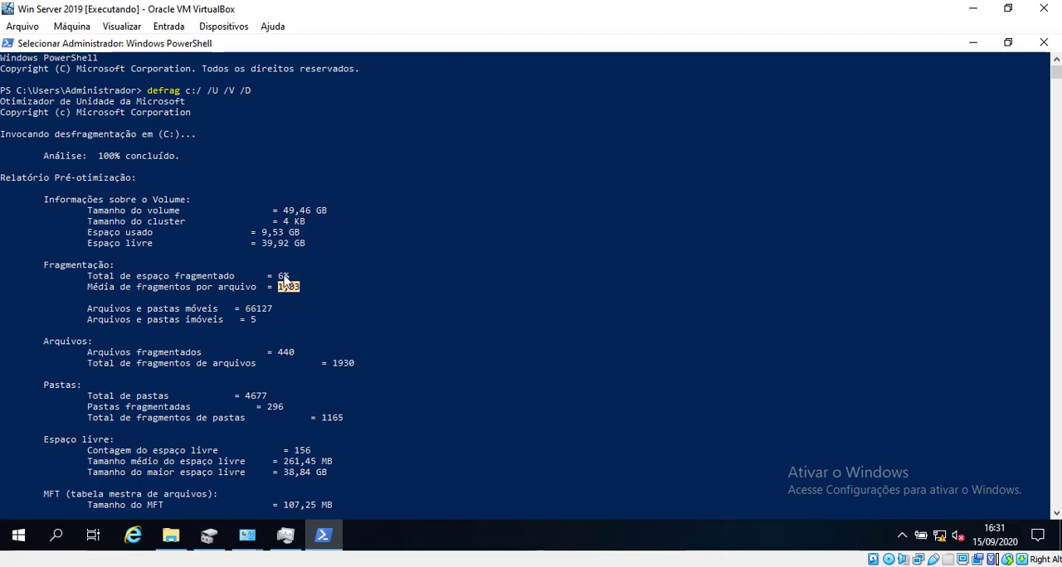
Step: Review the defragmentation passes and the post-defragmentation report, and highlight the c:/ argument in the original command
{"action": "scroll", "coordinate": [174, 346], "scroll_direction": "down", "scroll_amount": 3}
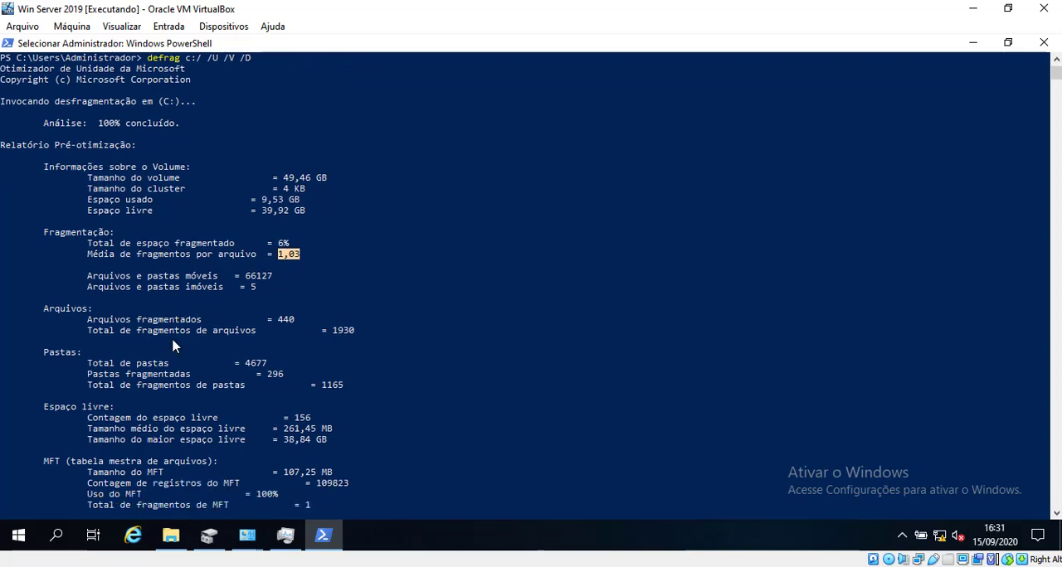
{"action": "scroll", "coordinate": [175, 346], "scroll_direction": "down", "scroll_amount": 4}
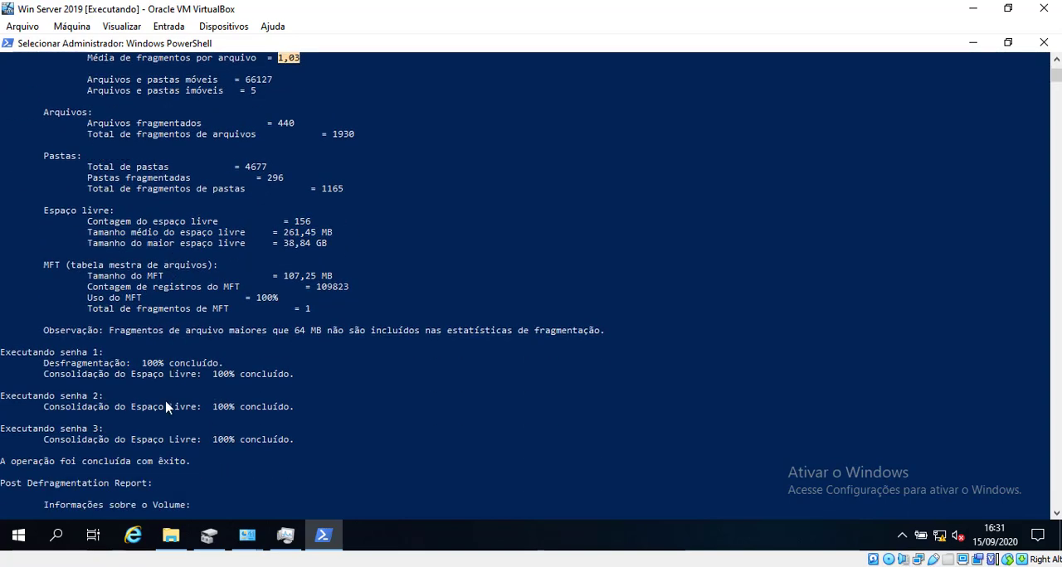
{"action": "scroll", "coordinate": [201, 362], "scroll_direction": "down", "scroll_amount": 3}
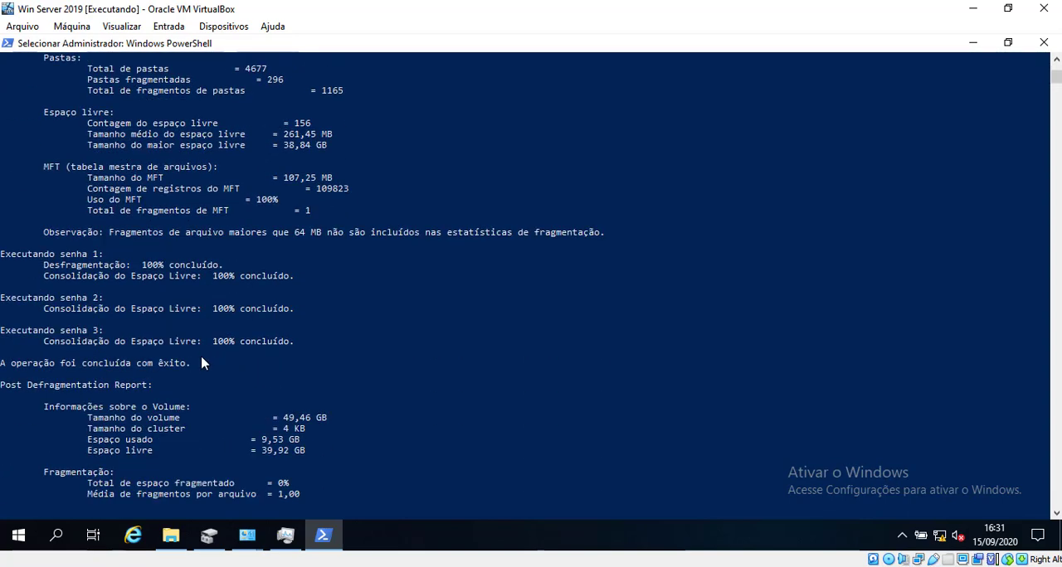
{"action": "scroll", "coordinate": [201, 362], "scroll_direction": "down", "scroll_amount": 2}
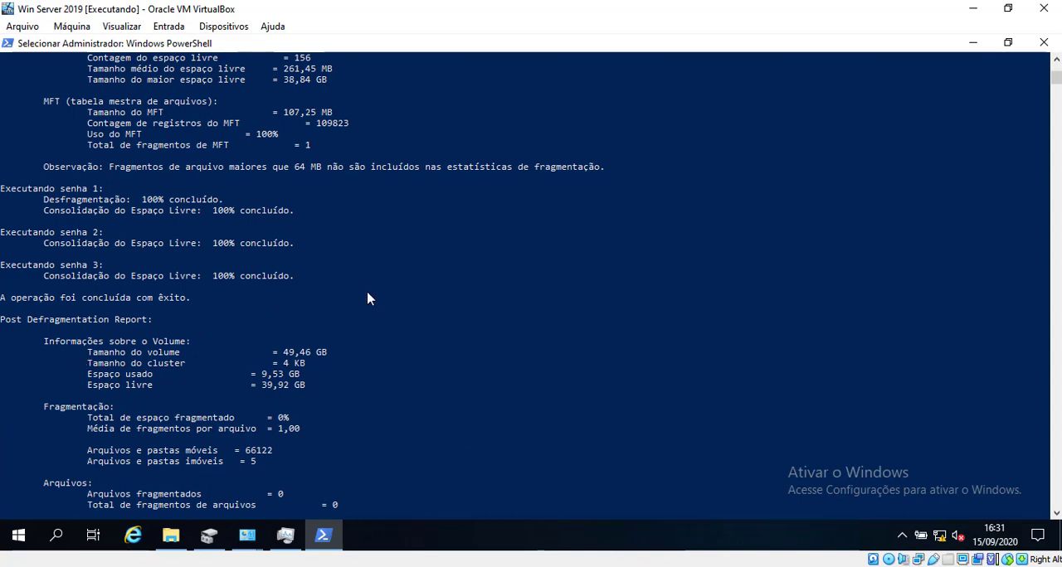
{"action": "scroll", "coordinate": [369, 299], "scroll_direction": "down", "scroll_amount": 11}
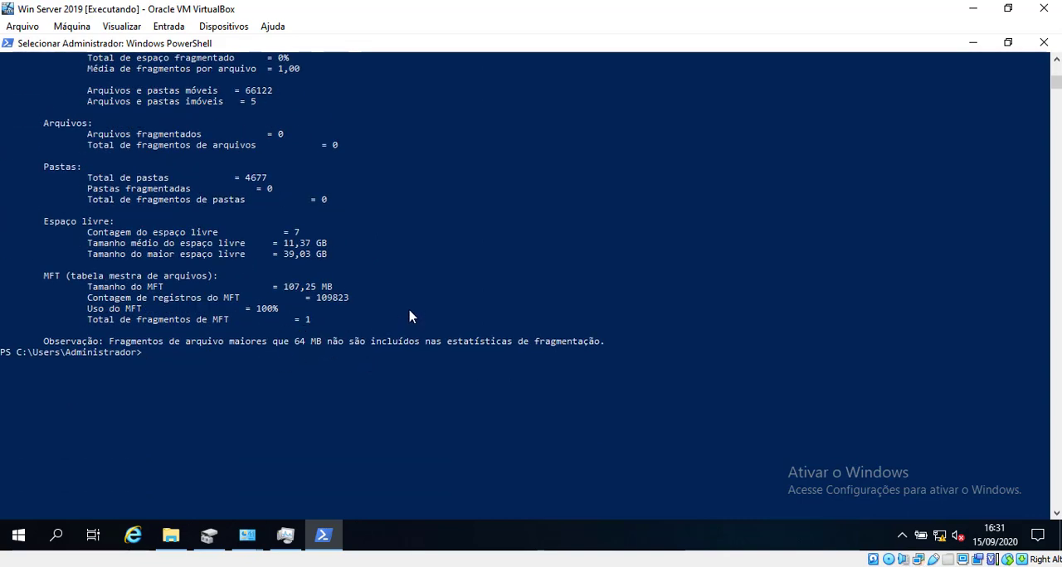
{"action": "scroll", "coordinate": [410, 316], "scroll_direction": "up", "scroll_amount": 20}
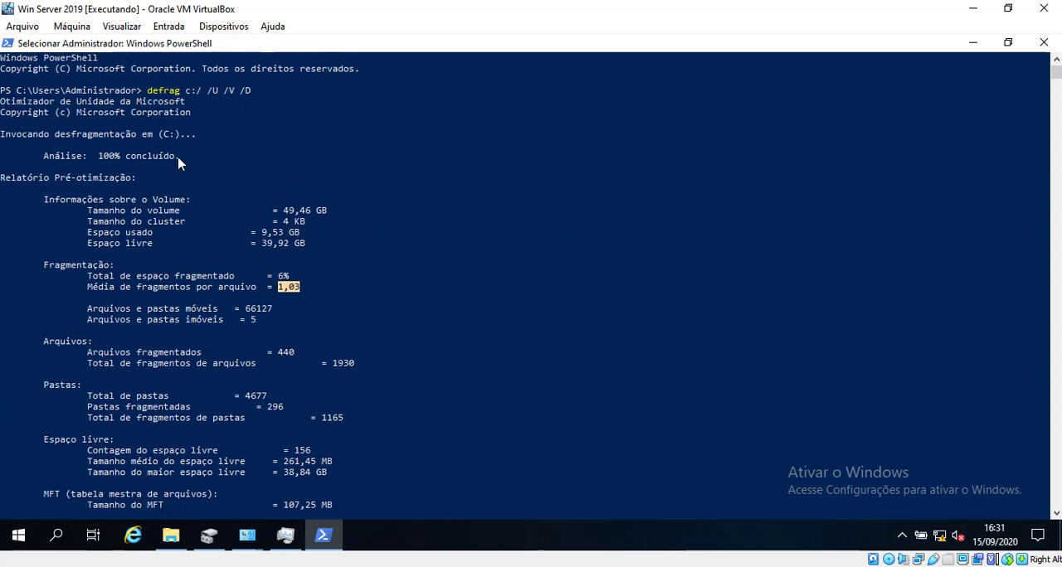
{"action": "left_click_drag", "start_coordinate": [185, 89], "coordinate": [209, 96]}
Step: Switch to the Windows 10 virtual machine, minimize Ferramentas Administrativas and open Windows PowerShell with administrator rights
{"action": "left_click", "coordinate": [324, 566]}
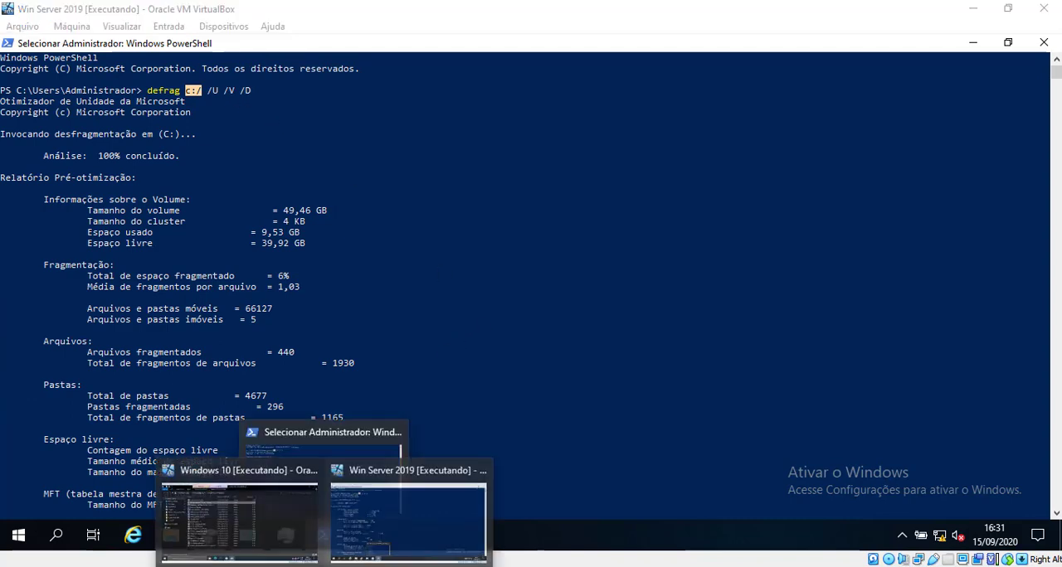
{"action": "left_click", "coordinate": [239, 514]}
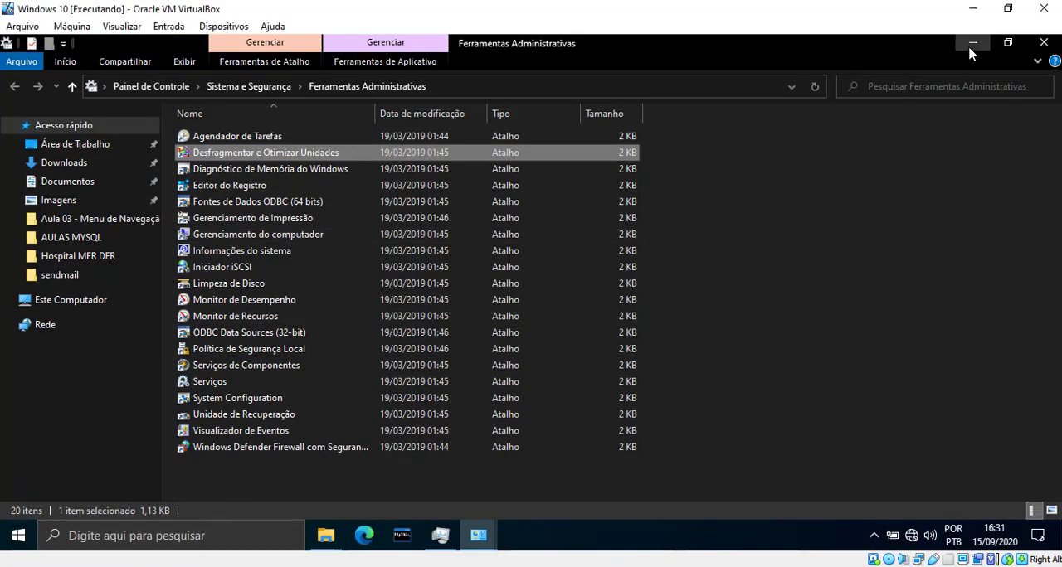
{"action": "left_click", "coordinate": [971, 42]}
{"action": "left_click", "coordinate": [21, 536]}
{"action": "right_click", "coordinate": [24, 536]}
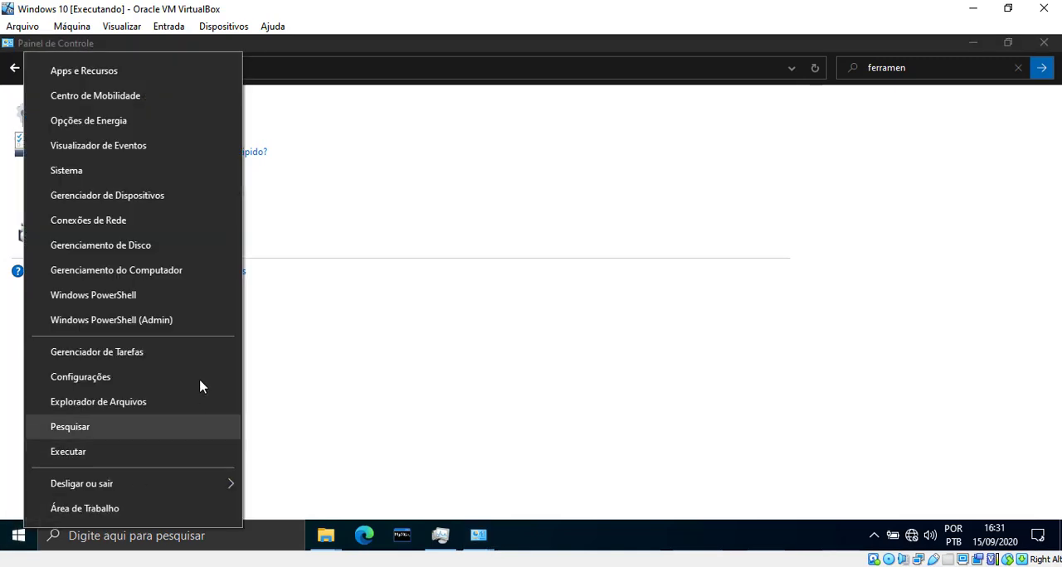
{"action": "left_click", "coordinate": [162, 329]}
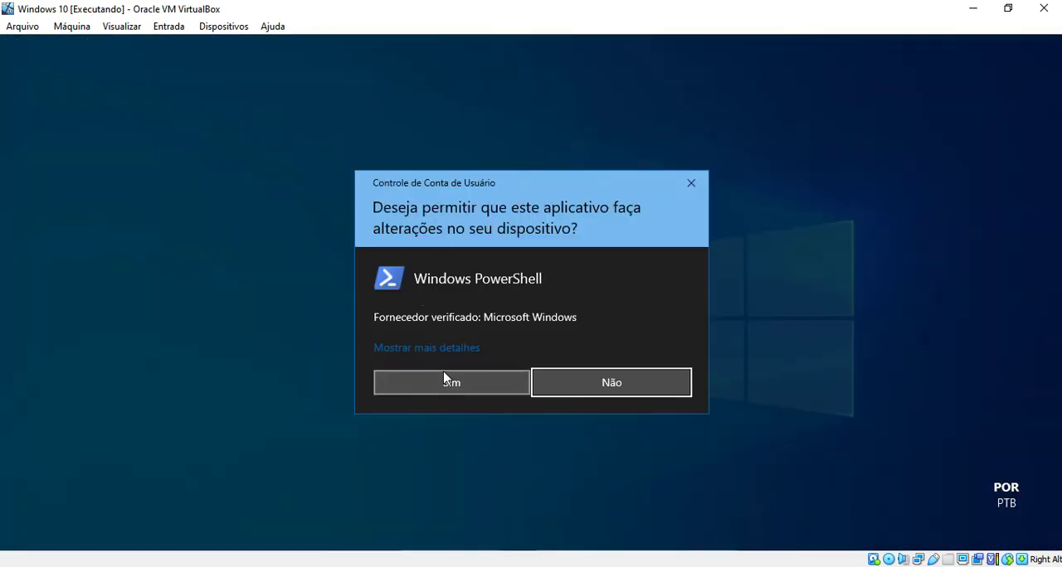
{"action": "left_click", "coordinate": [445, 378]}
Step: Run defrag c:/ /U /V /D in the Windows 10 PowerShell, checking the parameters against the Win Server 2019 window
{"action": "left_click_drag", "start_coordinate": [192, 45], "coordinate": [280, 83]}
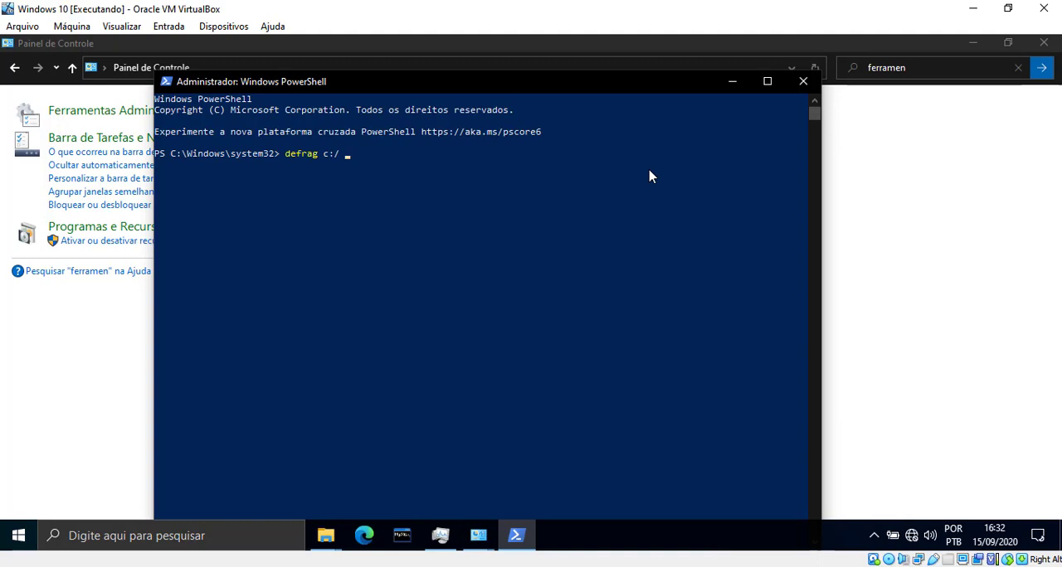
{"action": "mouse_move", "coordinate": [401, 535]}
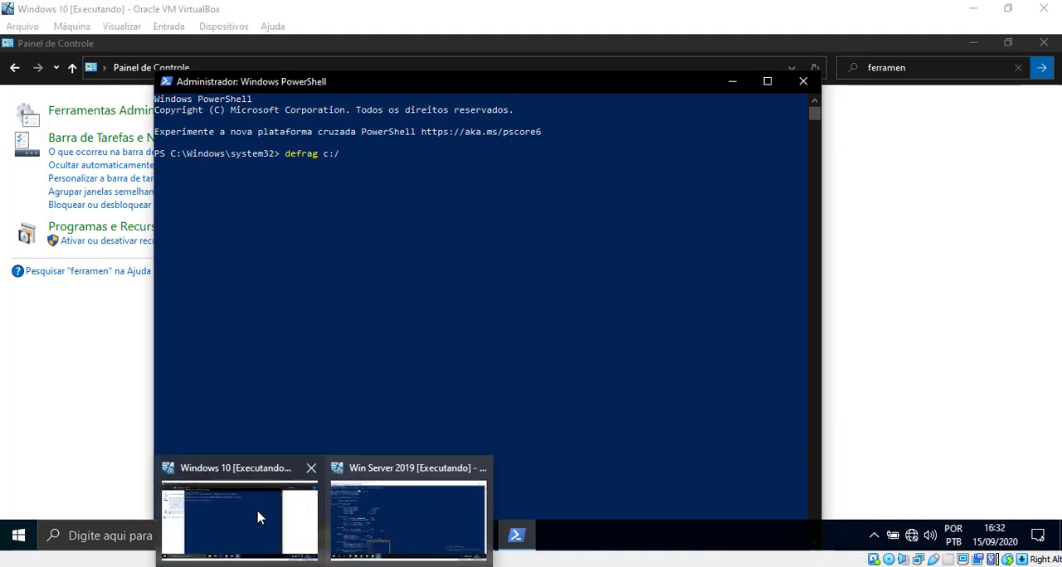
{"action": "mouse_move", "coordinate": [392, 513]}
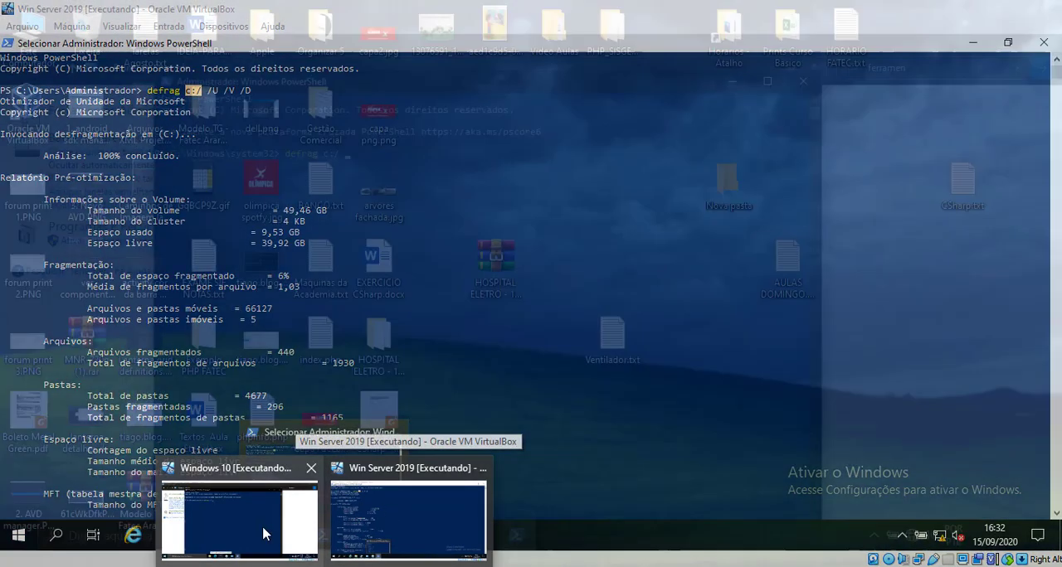
{"action": "left_click", "coordinate": [265, 531]}
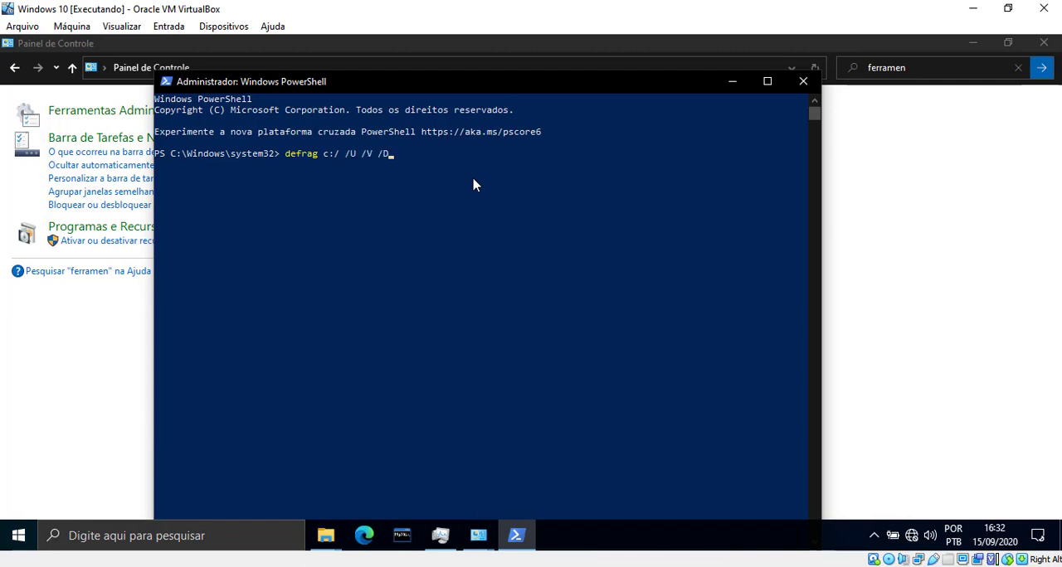
{"action": "key", "text": "Return"}
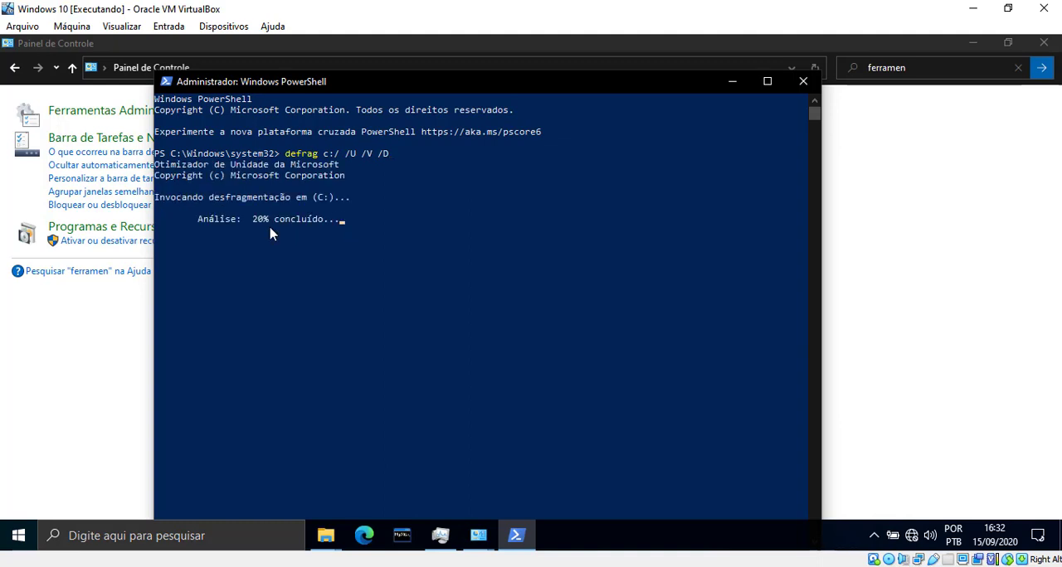
Step: Check the disk defragmenter's load in Gerenciador de Tarefas by sorting processes by CPU and widening the Nome column, and minimize it
{"action": "left_click", "coordinate": [441, 539]}
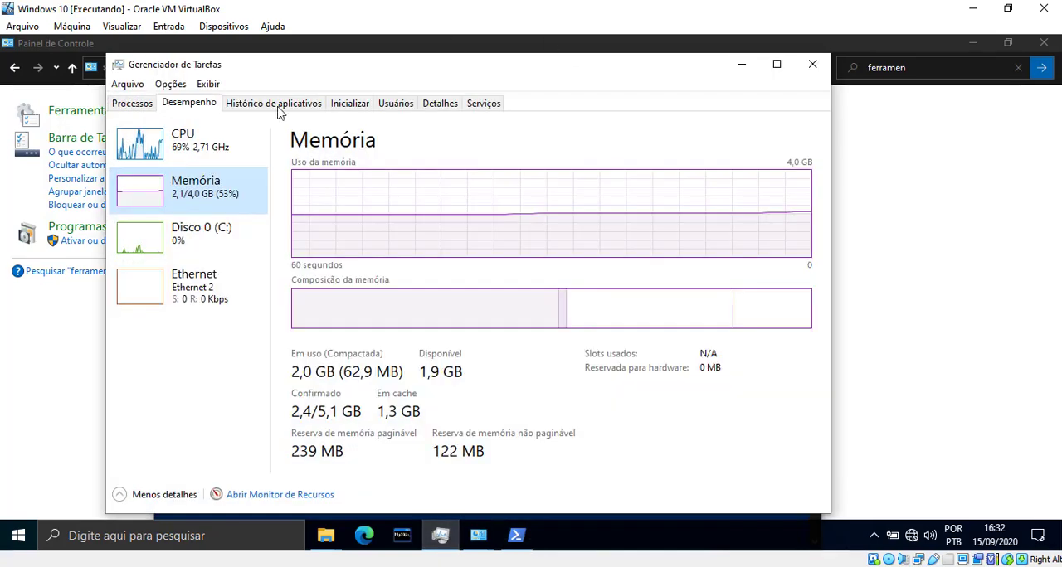
{"action": "left_click", "coordinate": [132, 103]}
{"action": "left_click_drag", "start_coordinate": [200, 68], "coordinate": [504, 100]}
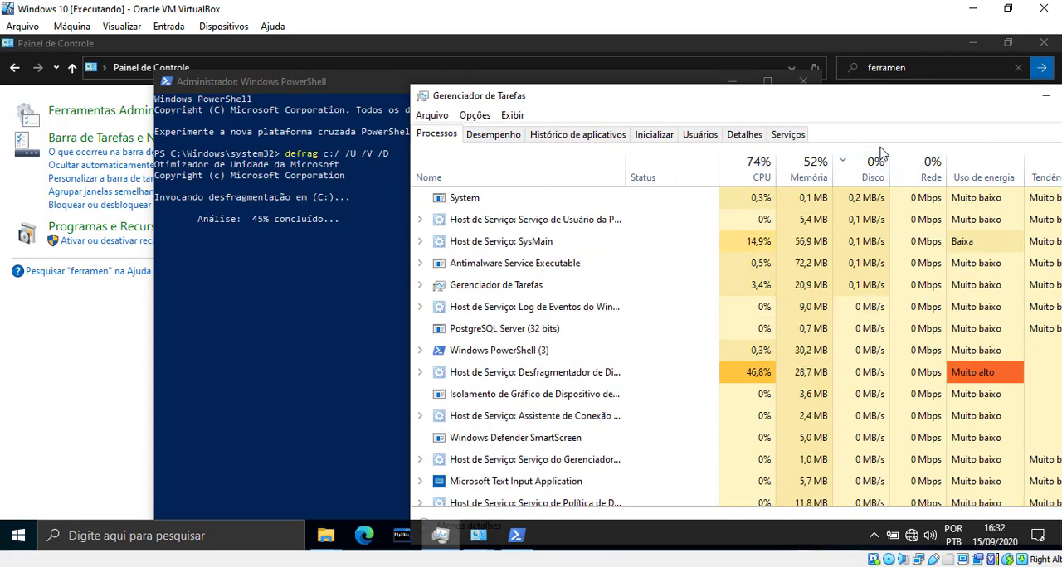
{"action": "left_click", "coordinate": [748, 176]}
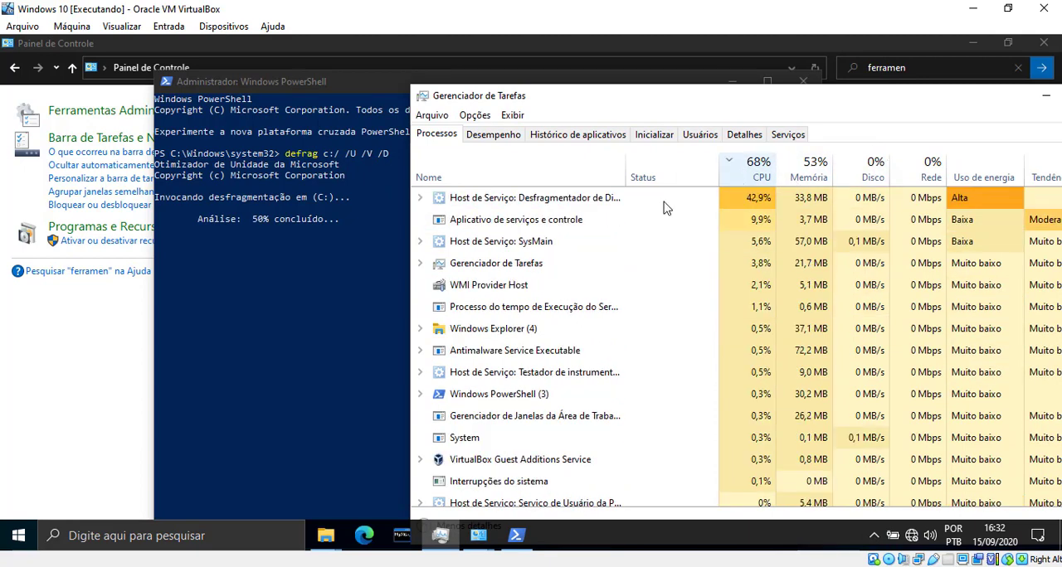
{"action": "left_click_drag", "start_coordinate": [627, 178], "coordinate": [680, 168]}
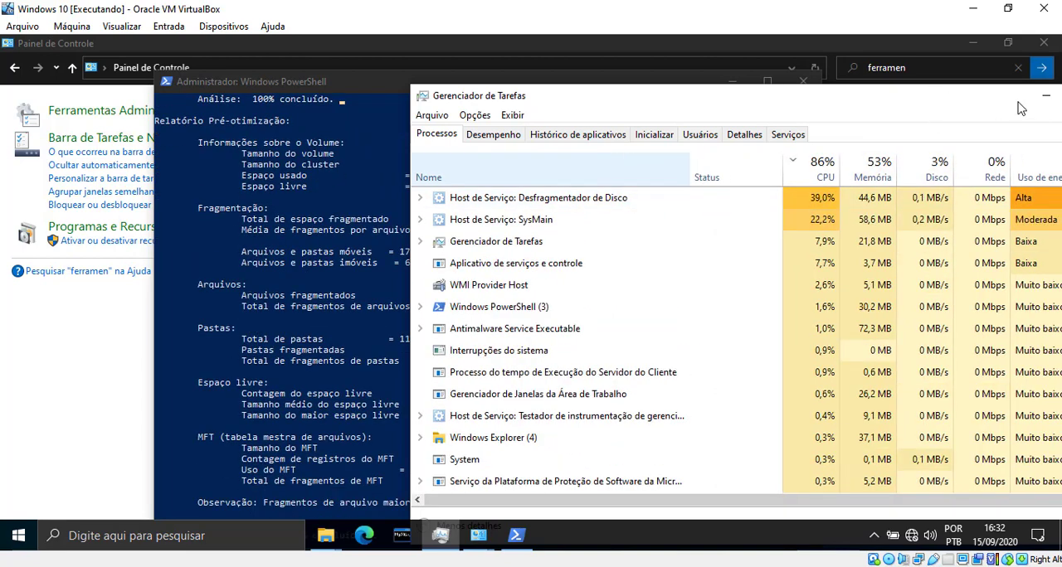
{"action": "left_click", "coordinate": [1045, 97]}
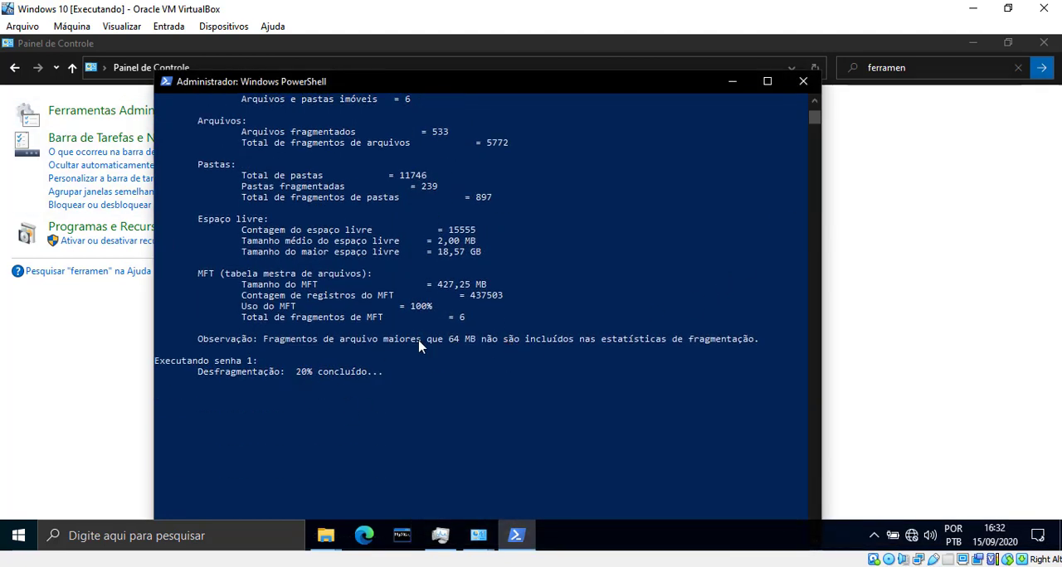
Step: Review the pre-optimization report and the defragmentation progress of drive C: in the Windows 10 PowerShell
{"action": "scroll", "coordinate": [418, 347], "scroll_direction": "up", "scroll_amount": 6}
{"action": "scroll", "coordinate": [486, 301], "scroll_direction": "up", "scroll_amount": 1}
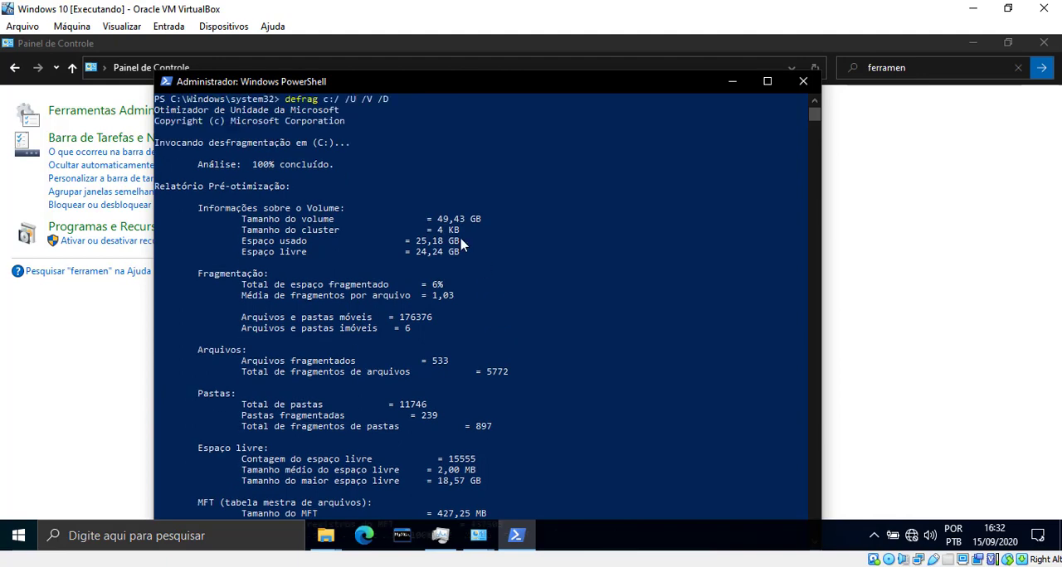
{"action": "scroll", "coordinate": [349, 248], "scroll_direction": "up", "scroll_amount": 2}
{"action": "scroll", "coordinate": [367, 106], "scroll_direction": "down", "scroll_amount": 4}
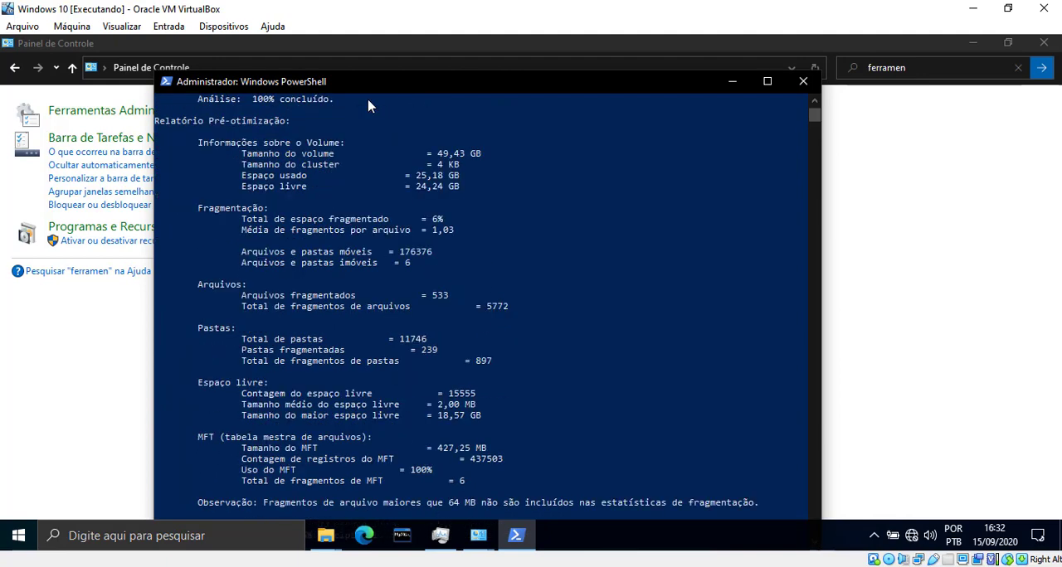
{"action": "scroll", "coordinate": [457, 337], "scroll_direction": "up", "scroll_amount": 4}
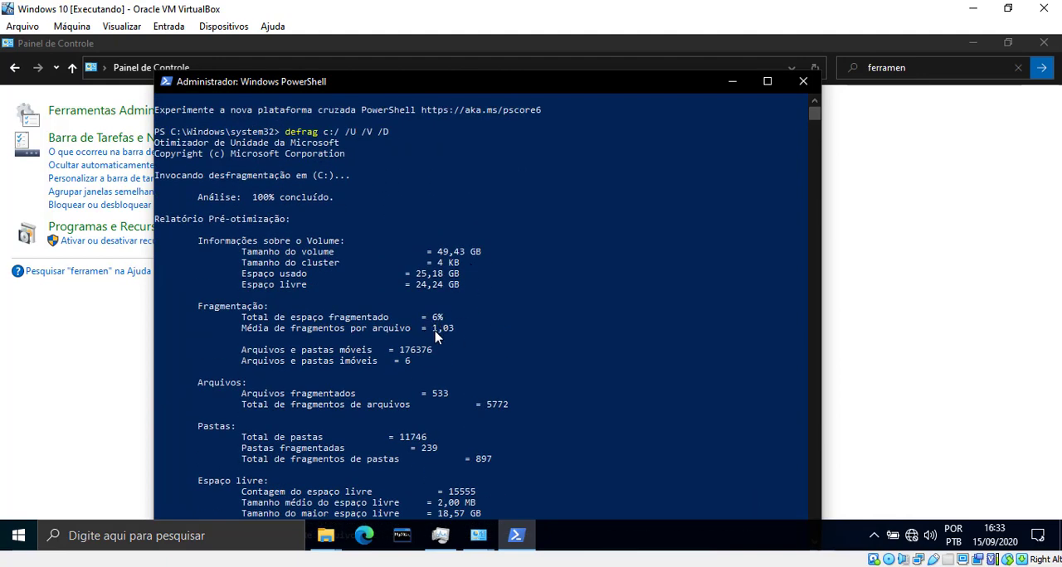
{"action": "scroll", "coordinate": [439, 334], "scroll_direction": "down", "scroll_amount": 4}
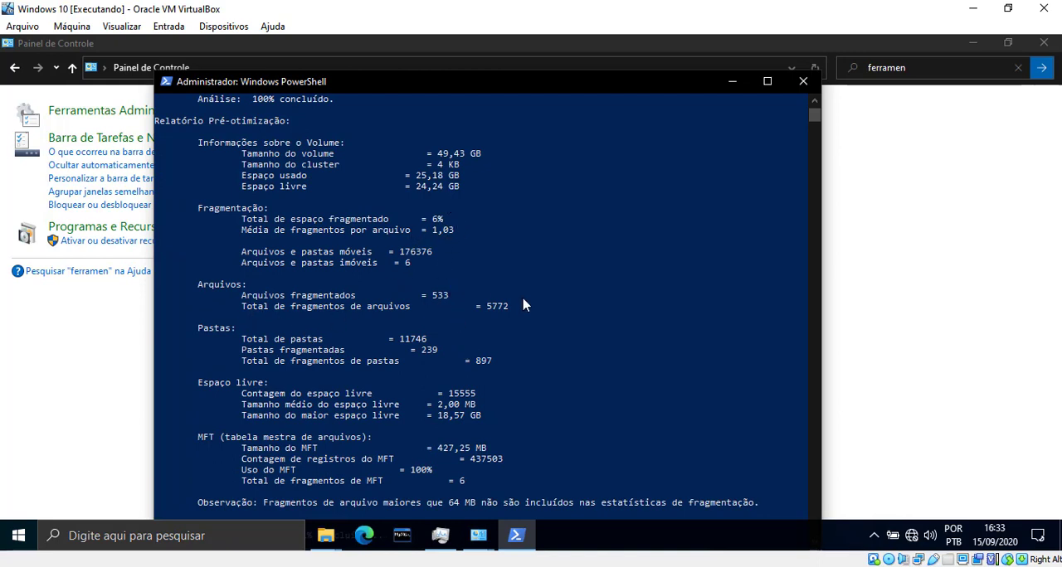
{"action": "scroll", "coordinate": [526, 306], "scroll_direction": "down", "scroll_amount": 5}
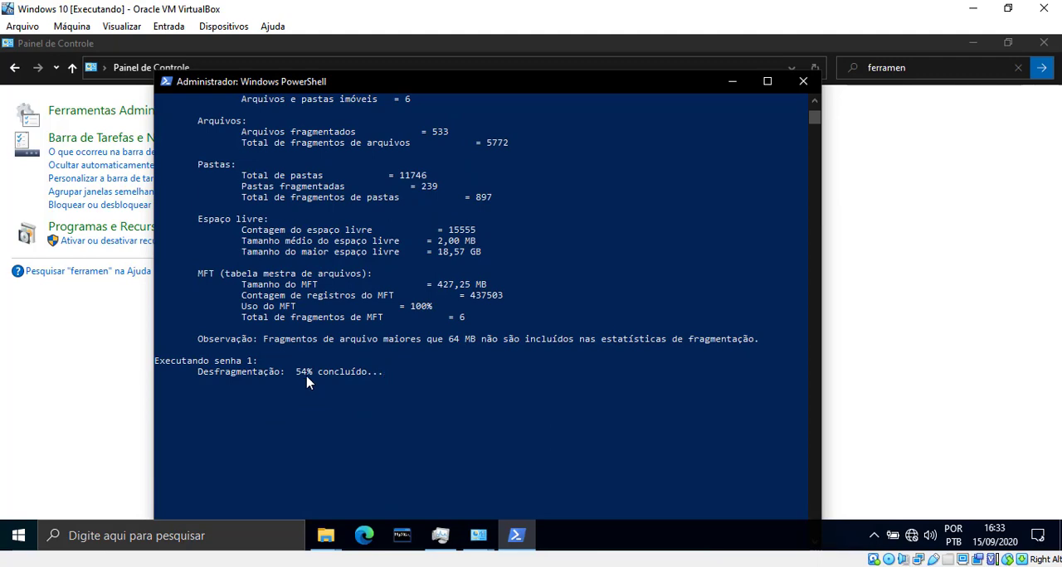
Step: Sort the Windows 10 Gerenciador de Tarefas processes by Disco, reposition its window to check the defragmenter's load, and minimize it
{"action": "left_click", "coordinate": [440, 536]}
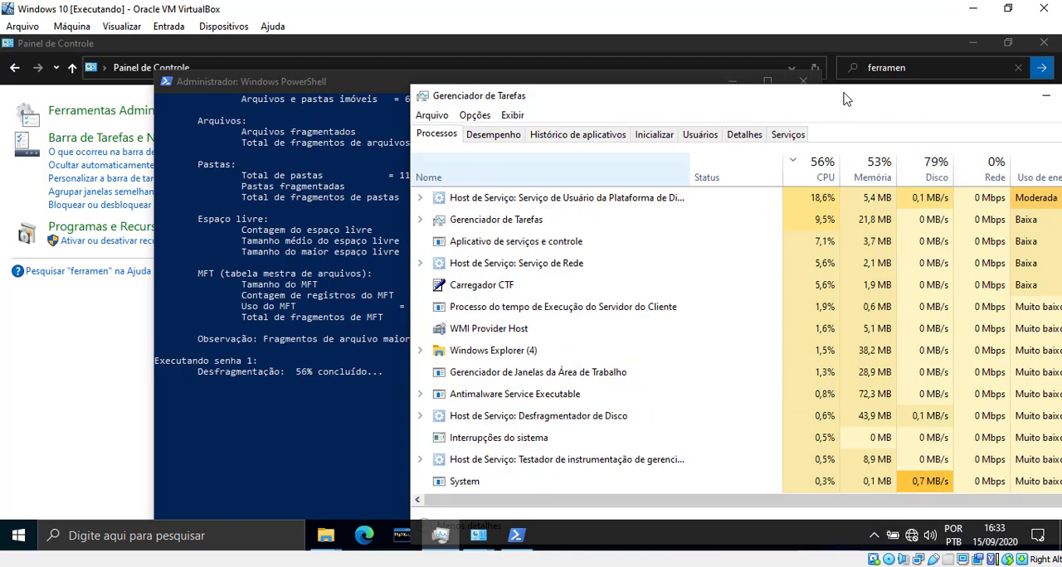
{"action": "left_click_drag", "start_coordinate": [821, 98], "coordinate": [846, 98]}
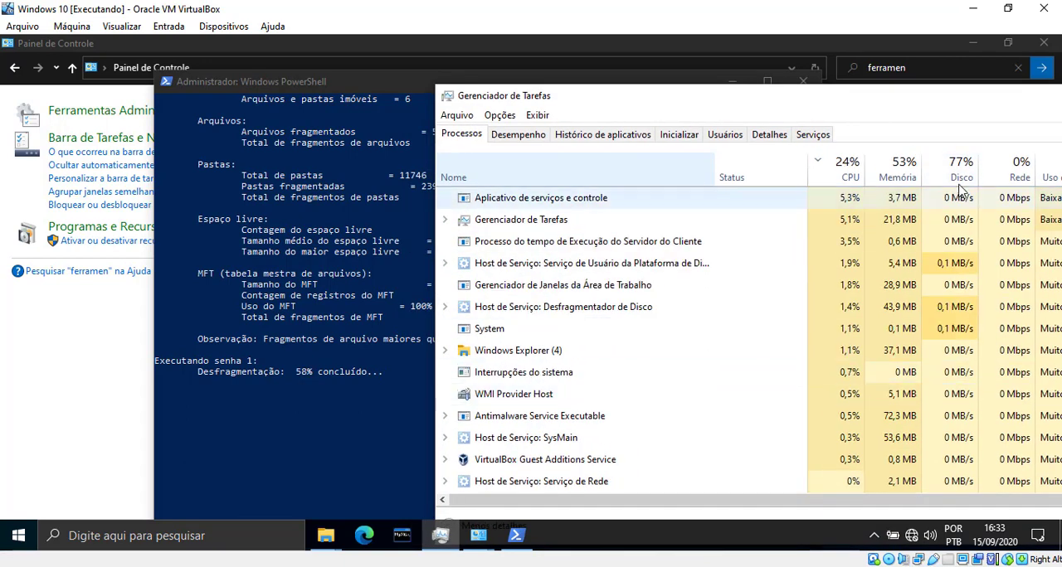
{"action": "left_click", "coordinate": [960, 179]}
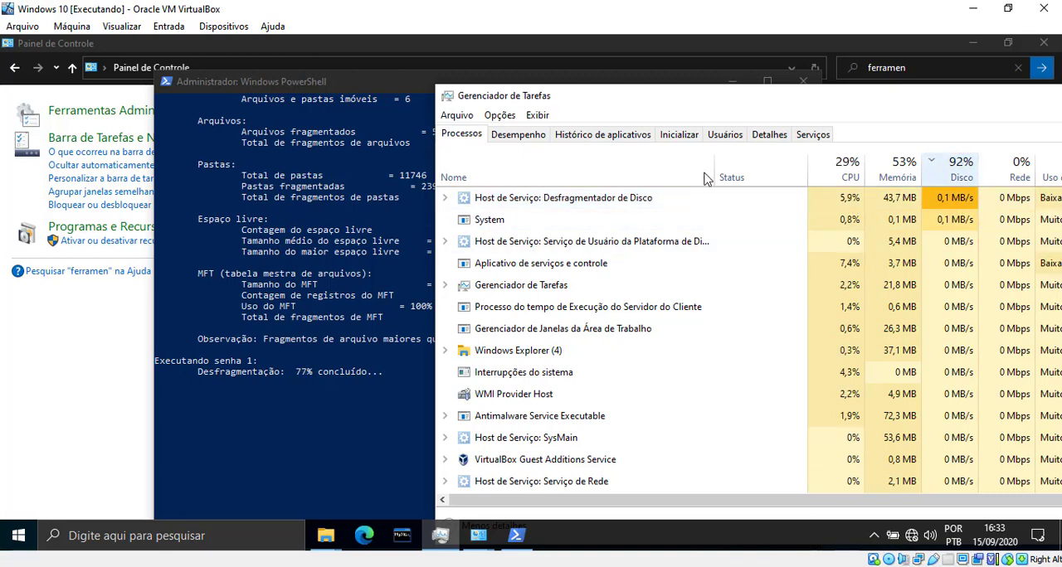
{"action": "left_click_drag", "start_coordinate": [922, 105], "coordinate": [448, 122]}
{"action": "left_click", "coordinate": [601, 114]}
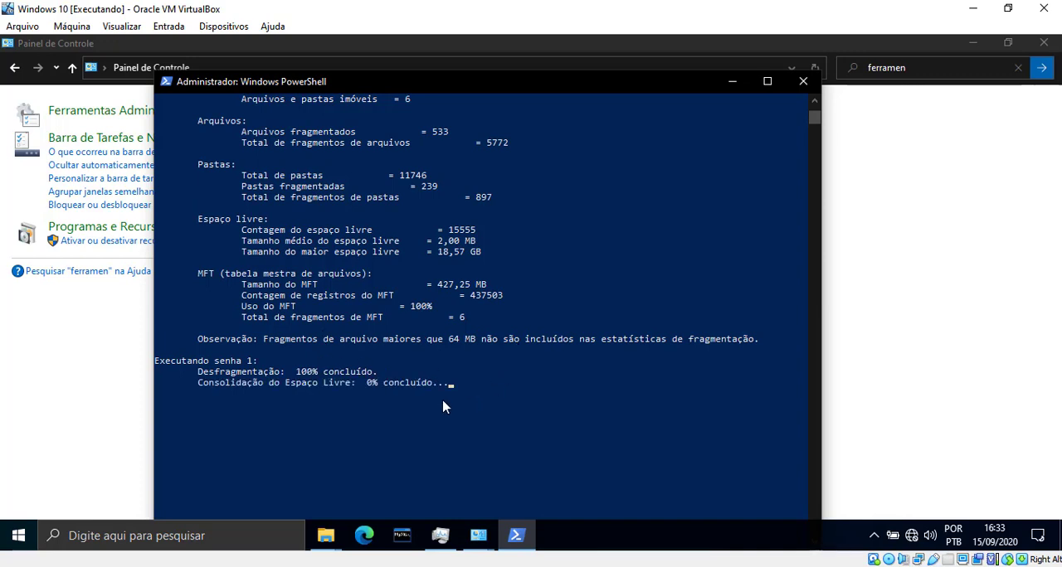
Step: Reopen Gerenciador de Tarefas in Windows 10, move it fully into view to recheck disk usage by process, and minimize it
{"action": "left_click", "coordinate": [476, 531]}
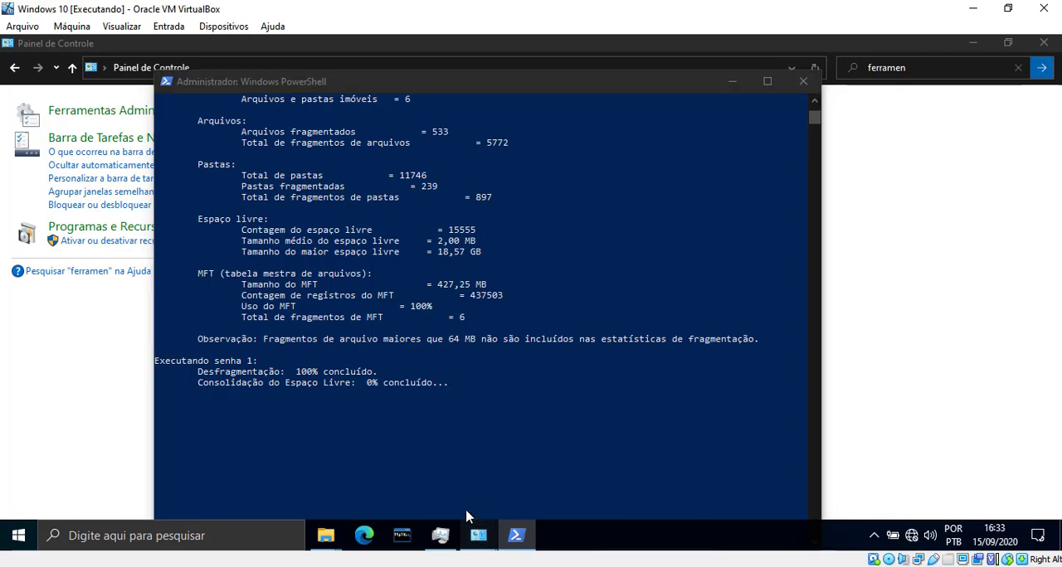
{"action": "left_click", "coordinate": [452, 533]}
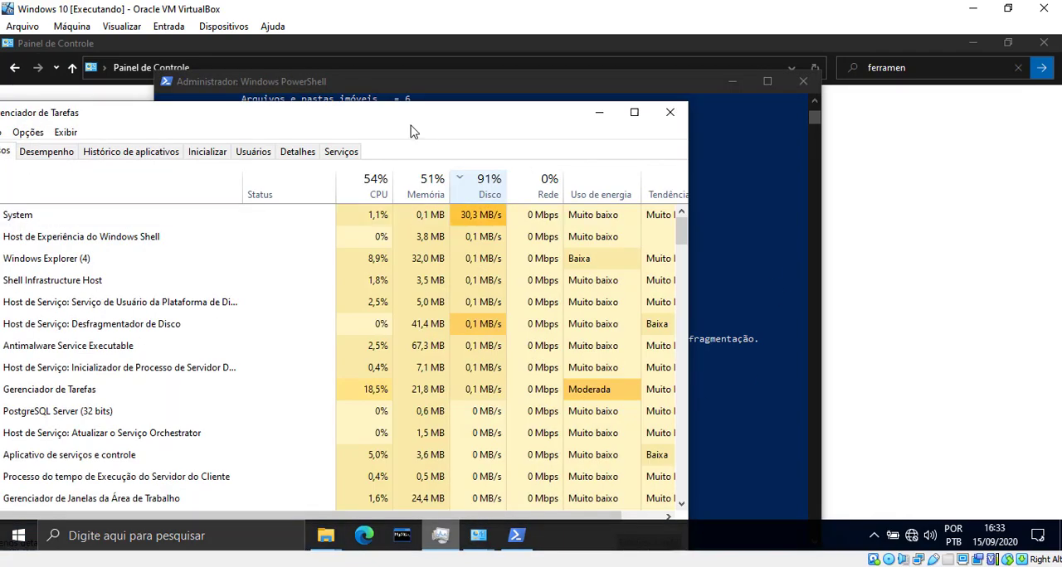
{"action": "left_click_drag", "start_coordinate": [413, 115], "coordinate": [546, 242]}
{"action": "left_click", "coordinate": [610, 341]}
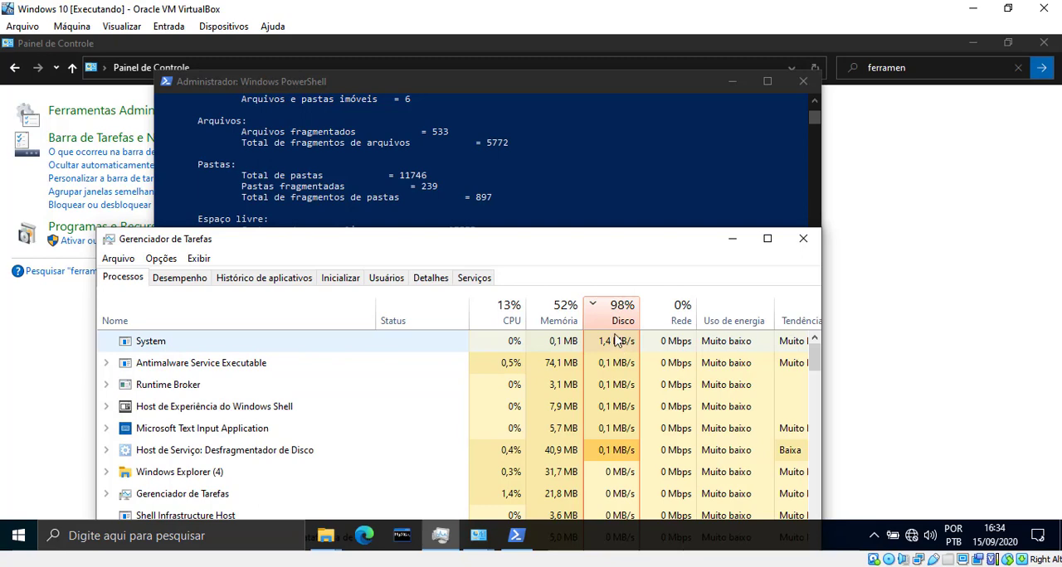
{"action": "left_click_drag", "start_coordinate": [329, 249], "coordinate": [404, 170]}
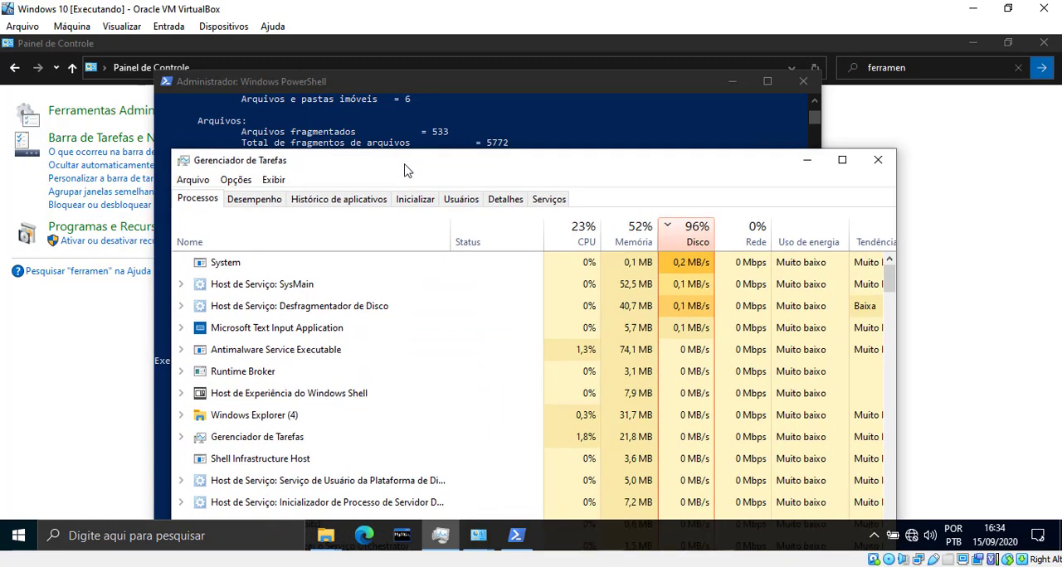
{"action": "left_click", "coordinate": [806, 160]}
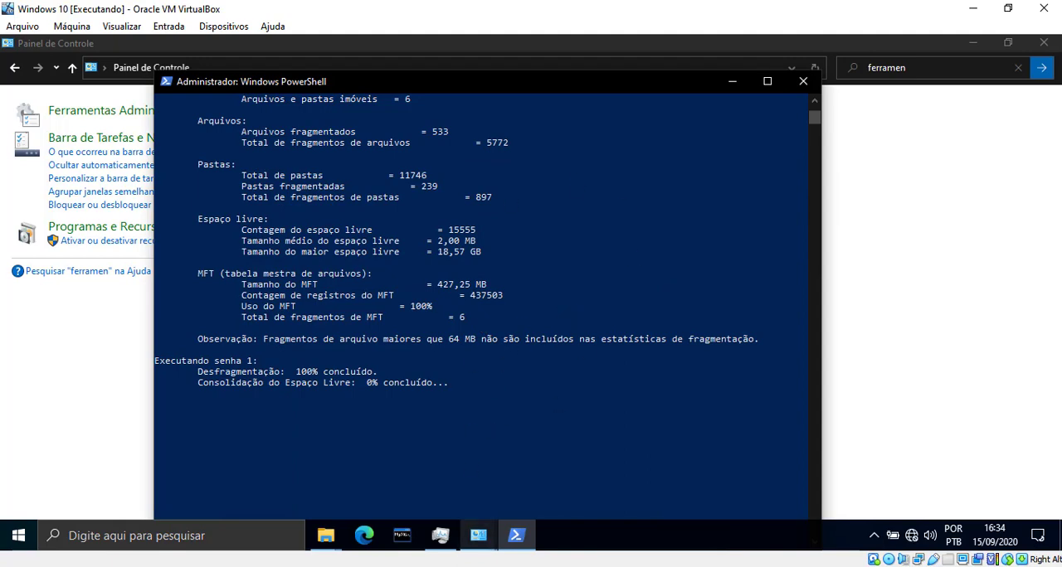
Step: Open the host computer's Gerenciador de Tarefas, sort by Disco to check the VirtualBox Virtual Machine's disk load, and minimize it
{"action": "right_click", "coordinate": [655, 537]}
{"action": "left_click", "coordinate": [727, 514]}
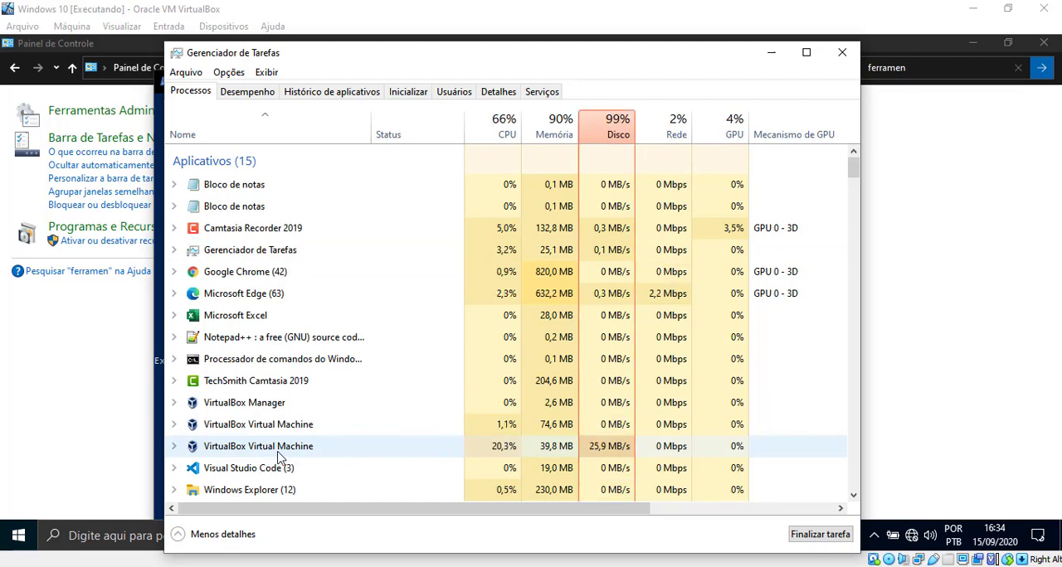
{"action": "left_click", "coordinate": [623, 455]}
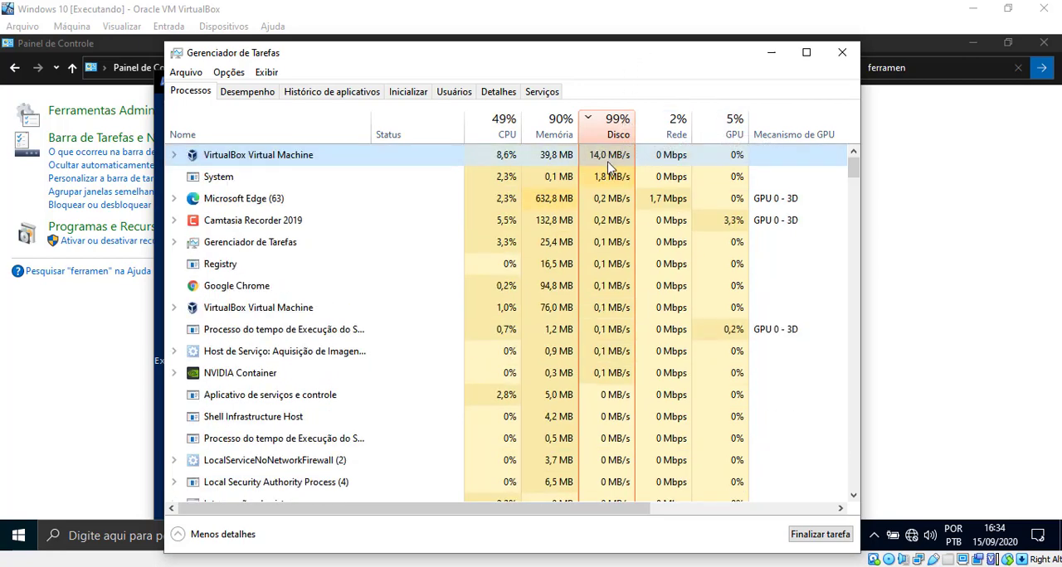
{"action": "left_click", "coordinate": [769, 55]}
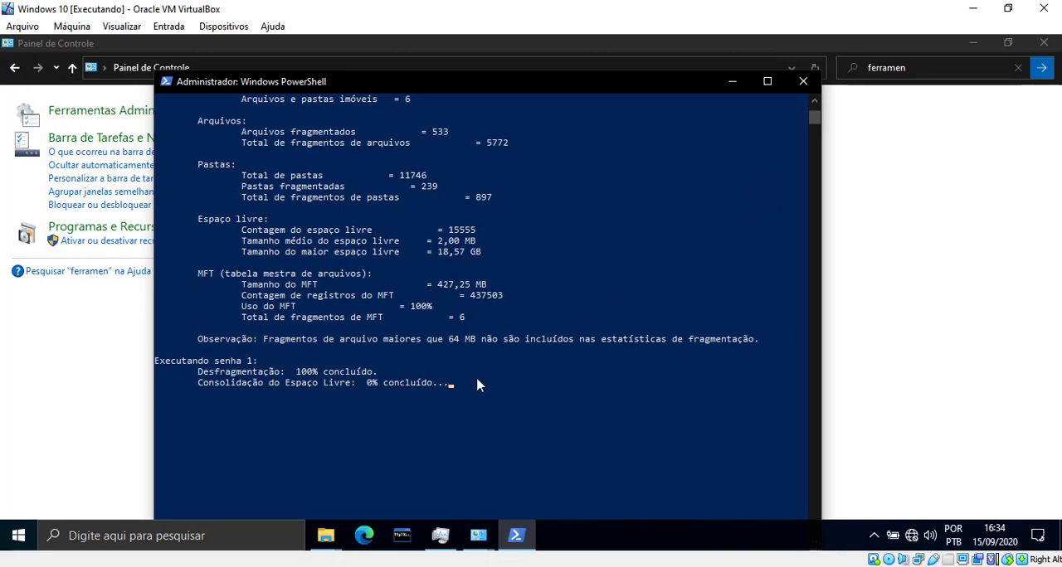
Step: Look over the pre-optimization report again while the free space consolidation of drive C: runs
{"action": "scroll", "coordinate": [477, 384], "scroll_direction": "up", "scroll_amount": 6}
{"action": "scroll", "coordinate": [477, 384], "scroll_direction": "up", "scroll_amount": 6}
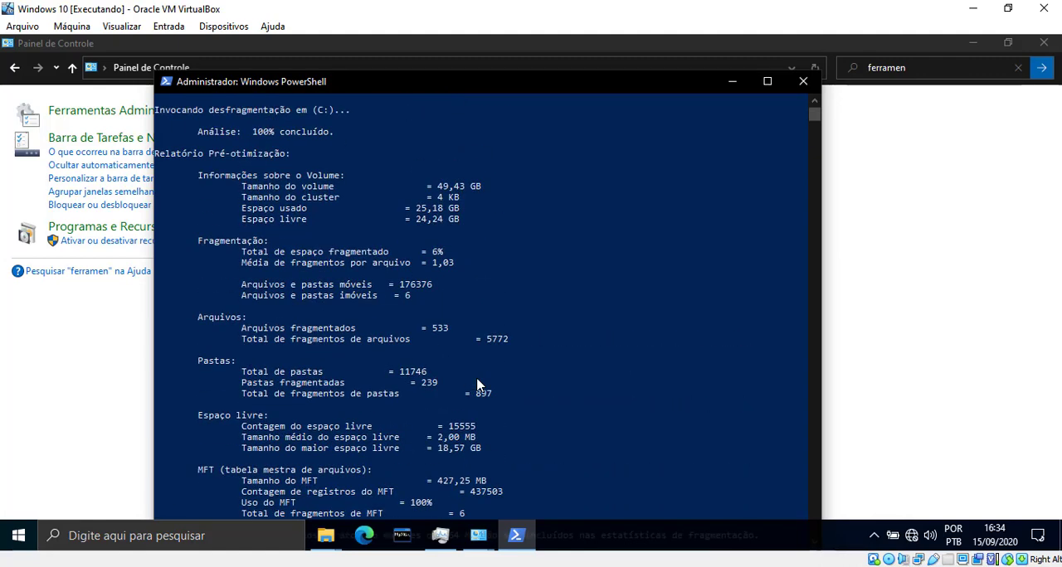
{"action": "scroll", "coordinate": [477, 384], "scroll_direction": "up", "scroll_amount": 3}
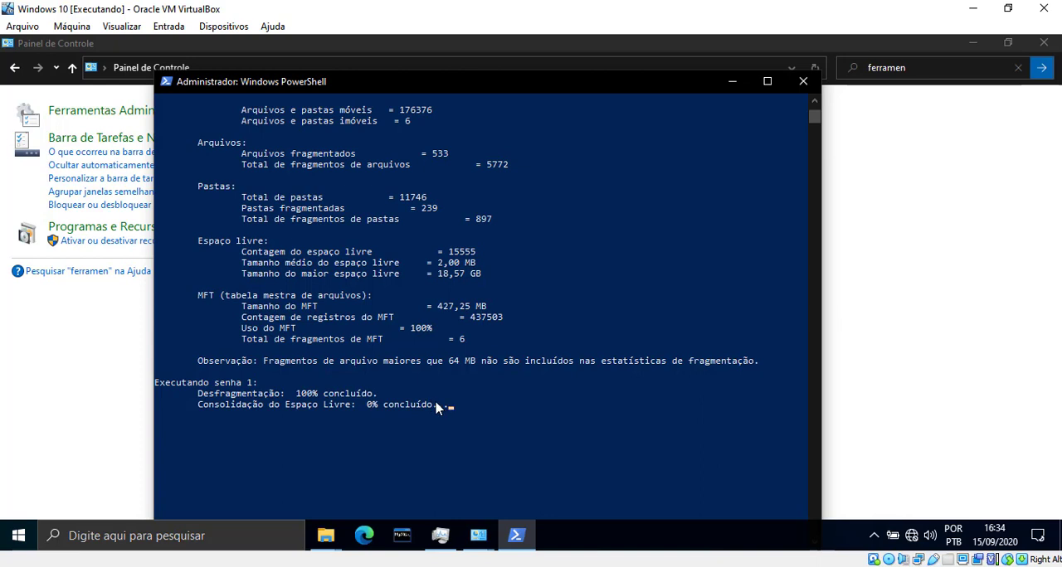
Step: Check the disk load in the Windows 10 Gerenciador de Tarefas after the defragmentation, and minimize it
{"action": "left_click", "coordinate": [452, 566]}
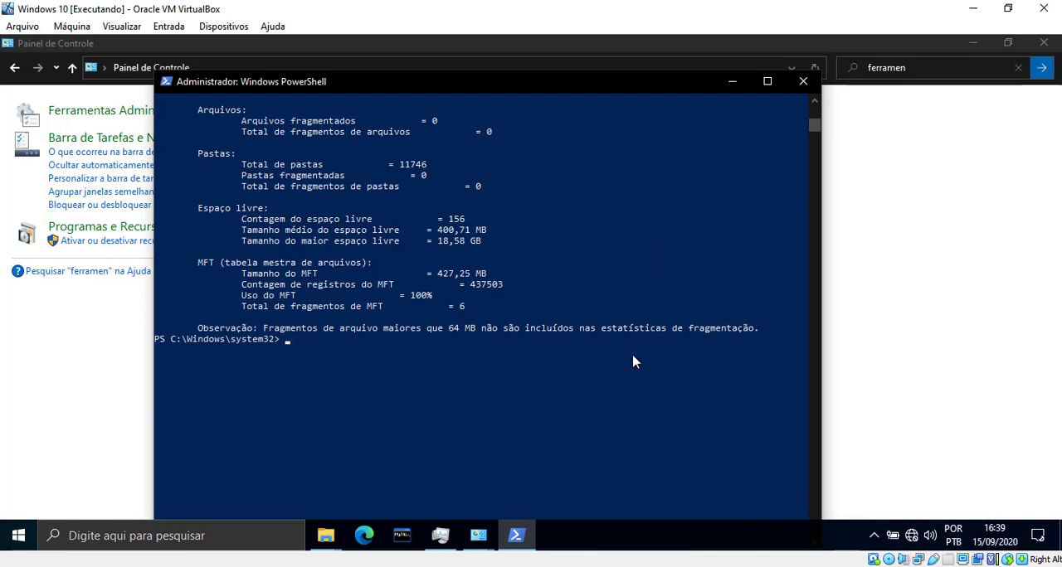
{"action": "left_click", "coordinate": [440, 535]}
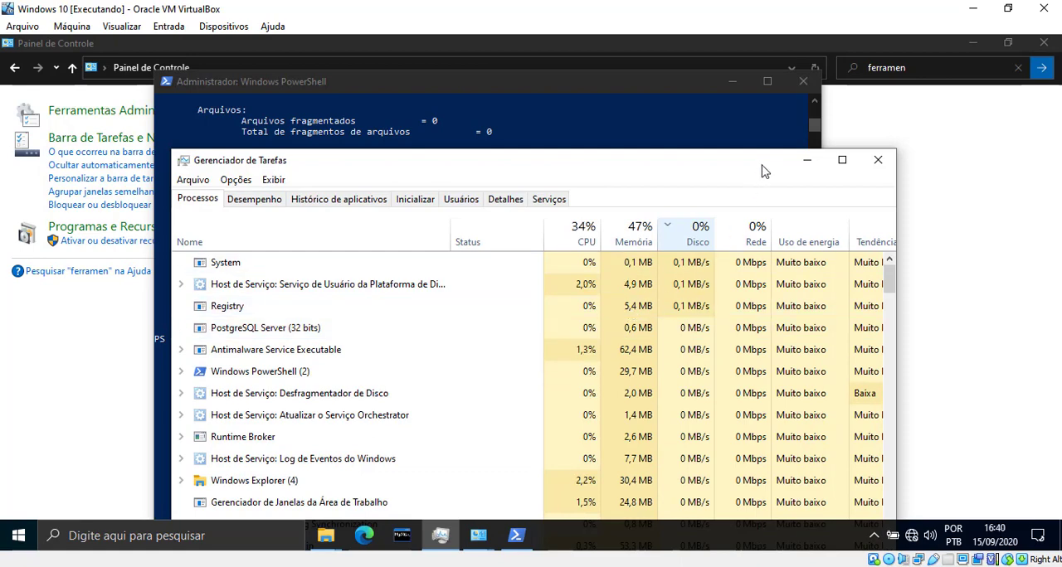
{"action": "left_click", "coordinate": [807, 160]}
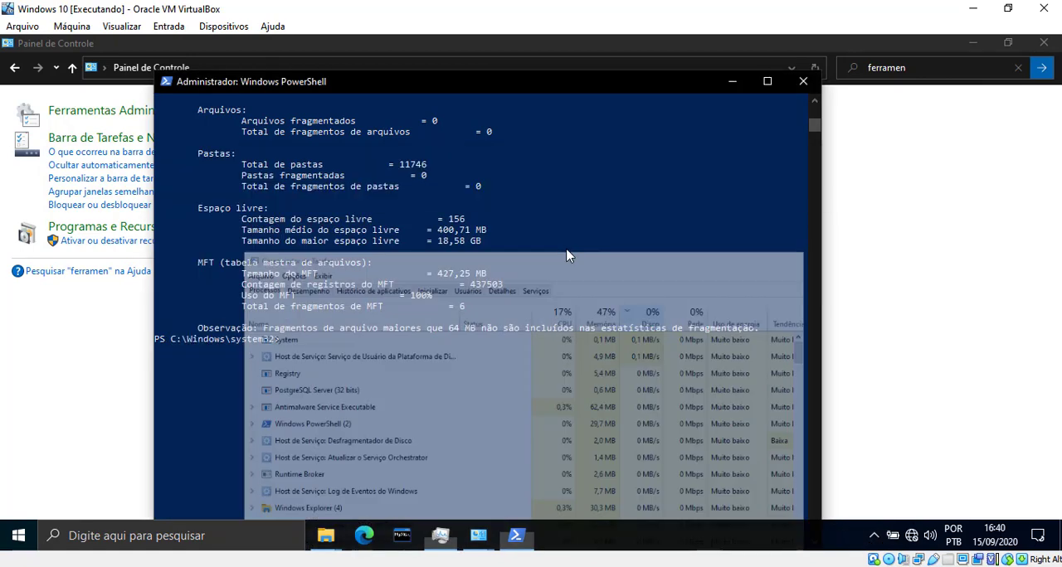
Step: Review the completed defragmentation passes and the Post Defragmentation Report for drive C: in PowerShell
{"action": "scroll", "coordinate": [567, 255], "scroll_direction": "up", "scroll_amount": 13}
{"action": "scroll", "coordinate": [521, 345], "scroll_direction": "down", "scroll_amount": 2}
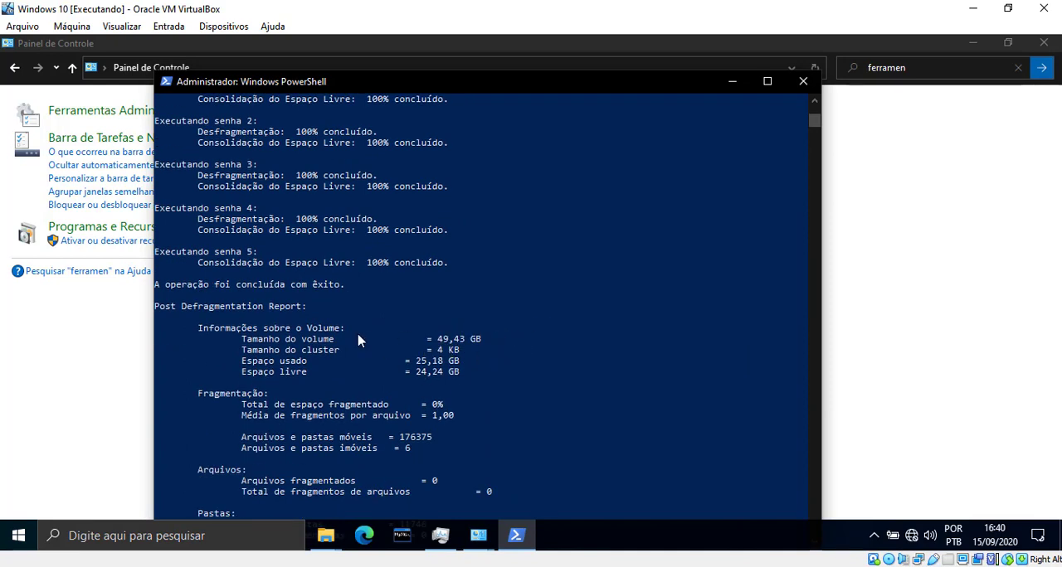
{"action": "scroll", "coordinate": [442, 350], "scroll_direction": "down", "scroll_amount": 2}
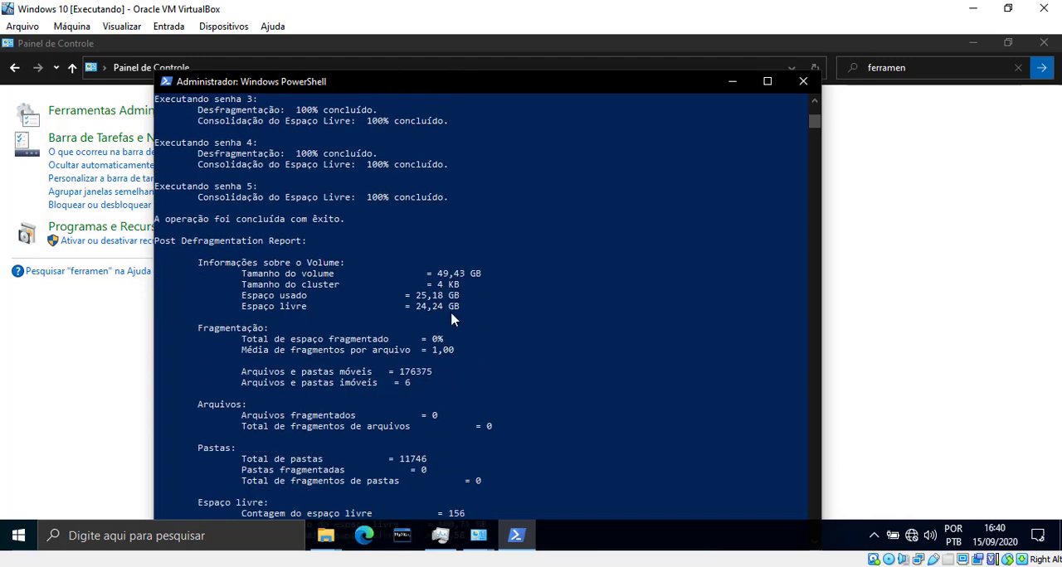
{"action": "scroll", "coordinate": [436, 309], "scroll_direction": "down", "scroll_amount": 6}
{"action": "scroll", "coordinate": [332, 305], "scroll_direction": "up", "scroll_amount": 2}
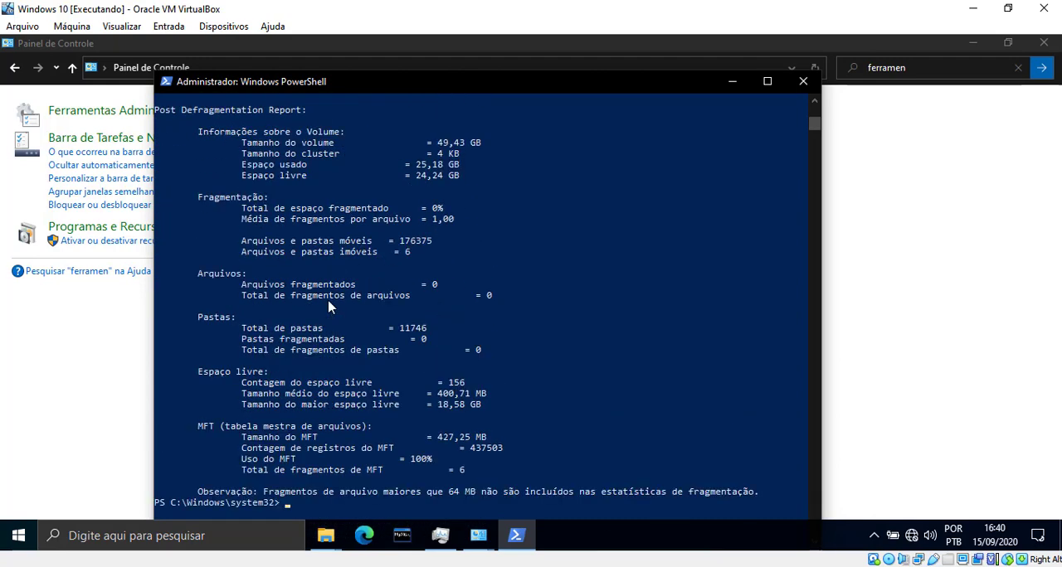
{"action": "scroll", "coordinate": [326, 254], "scroll_direction": "up", "scroll_amount": 2}
{"action": "scroll", "coordinate": [326, 254], "scroll_direction": "up", "scroll_amount": 2}
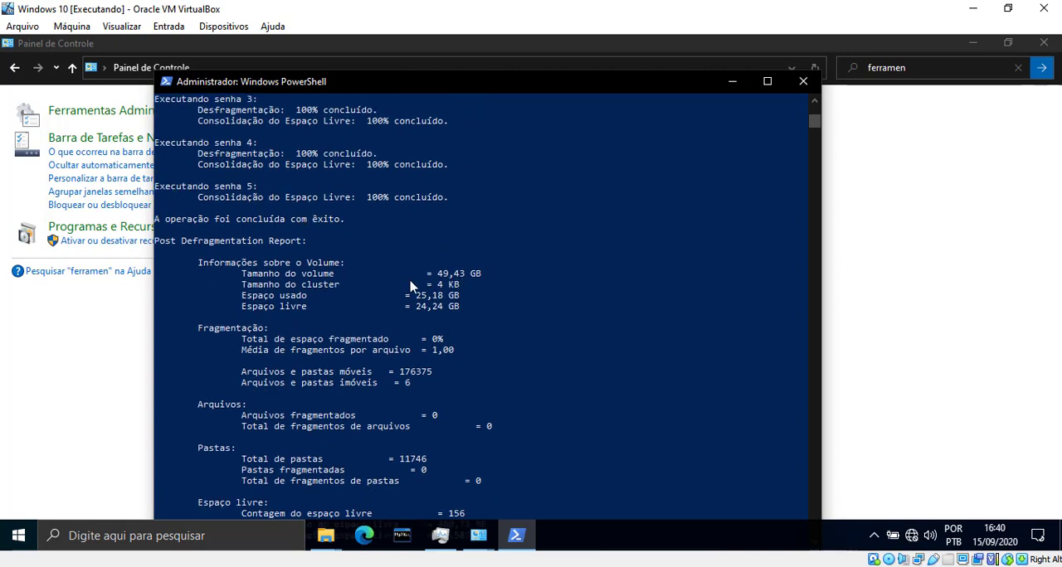
Step: Highlight the Total de espaço fragmentado line in the Post Defragmentation Report and read through to the report's end
{"action": "left_click_drag", "start_coordinate": [241, 338], "coordinate": [445, 349]}
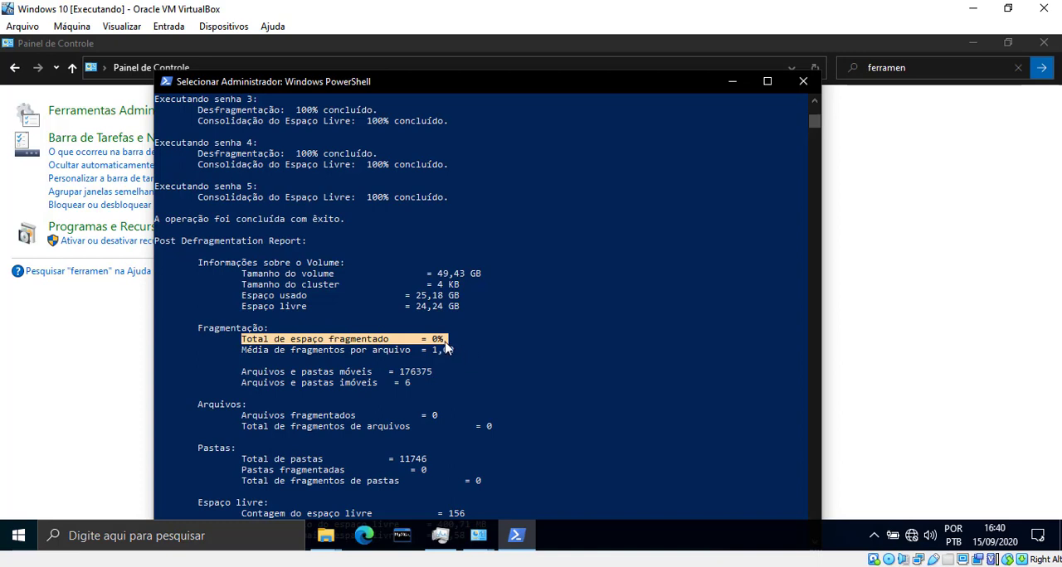
{"action": "scroll", "coordinate": [443, 347], "scroll_direction": "down", "scroll_amount": 2}
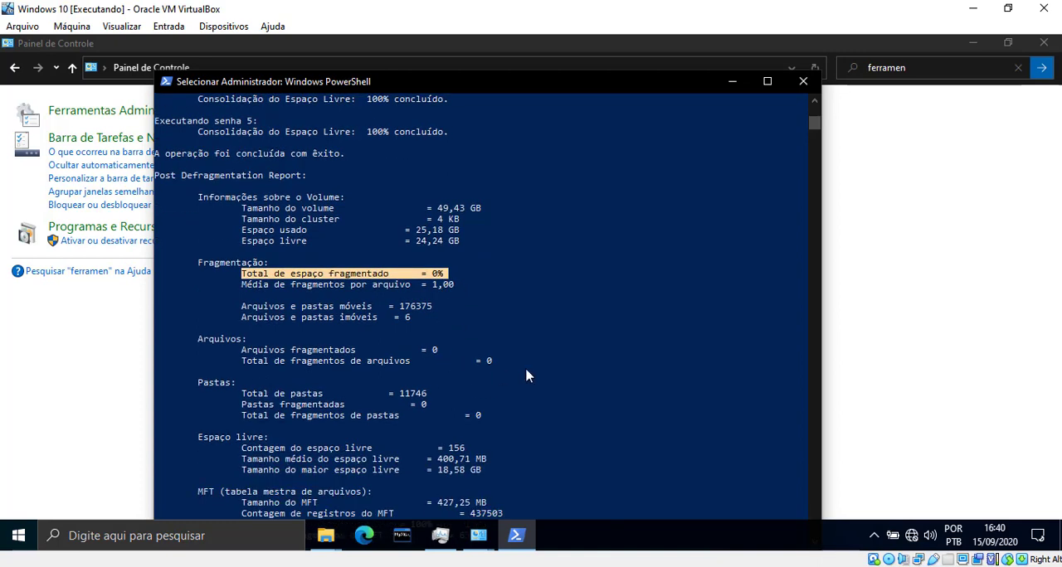
{"action": "scroll", "coordinate": [525, 372], "scroll_direction": "down", "scroll_amount": 3}
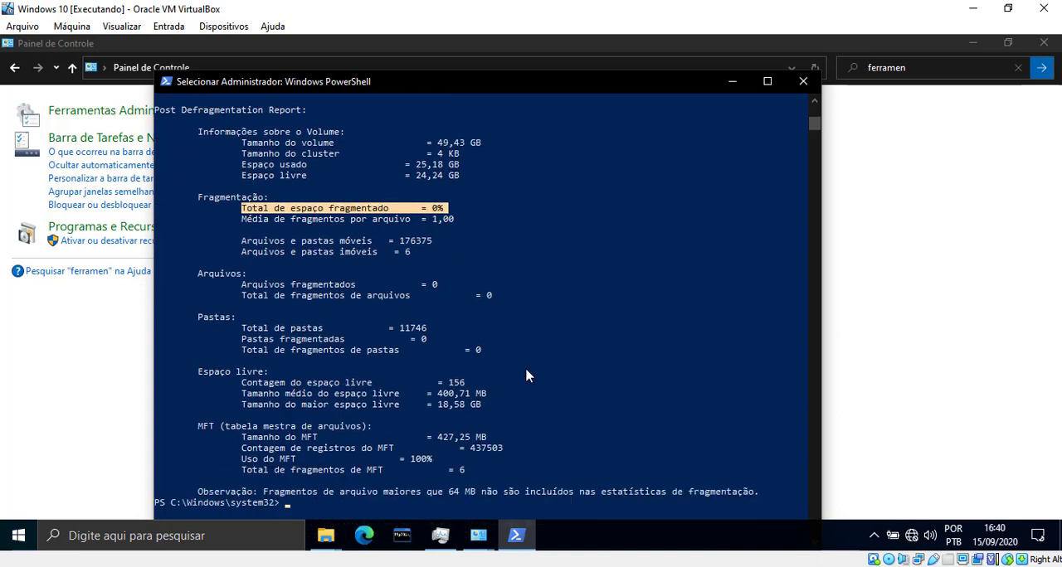
Step: Clear away the PowerShell, Painel de Controle and Disco Local (C:) properties windows, and refresh Este Computador
{"action": "left_click", "coordinate": [733, 83]}
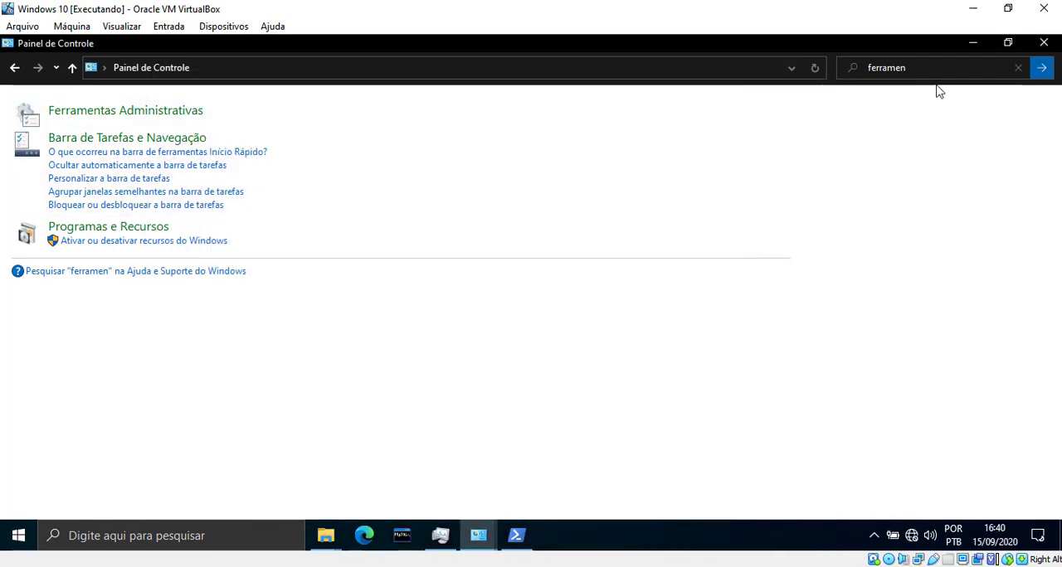
{"action": "left_click", "coordinate": [972, 44]}
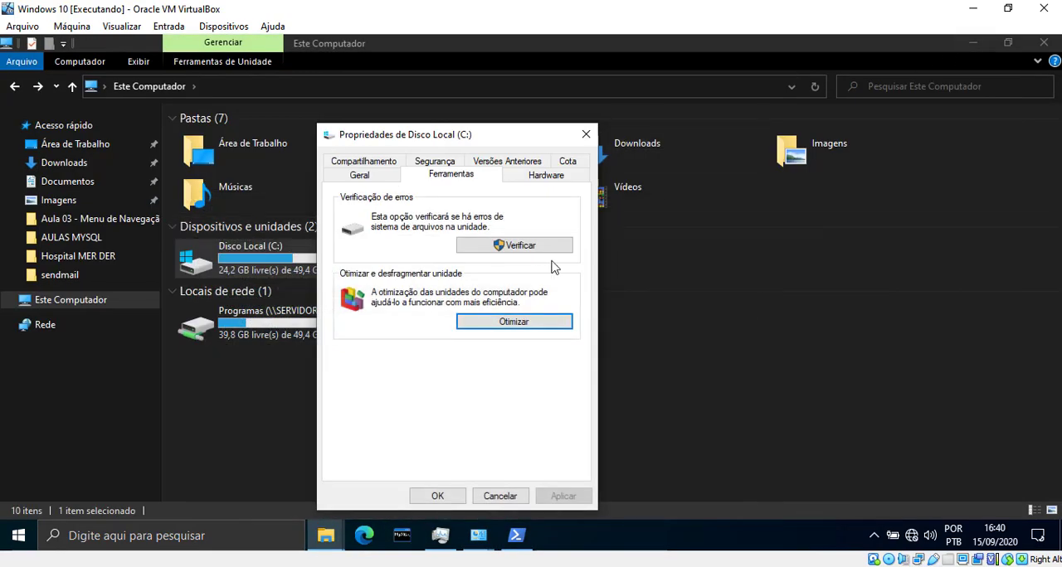
{"action": "left_click", "coordinate": [585, 133]}
{"action": "left_click", "coordinate": [557, 380]}
{"action": "key", "text": "F5"}
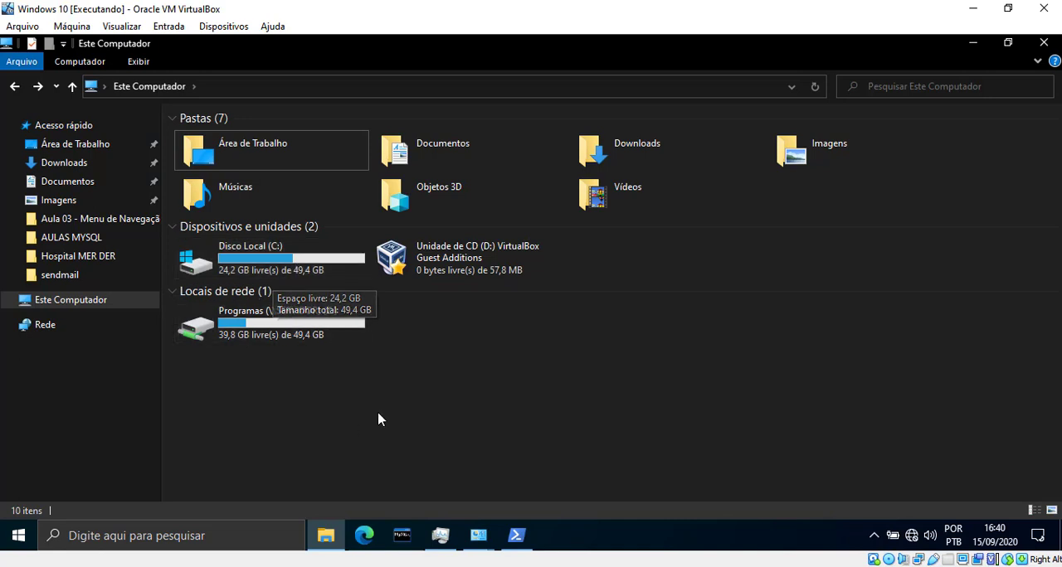
Step: View the folders on Disco Local (C:) in Windows 10 and return to Este Computador
{"action": "double_click", "coordinate": [250, 264]}
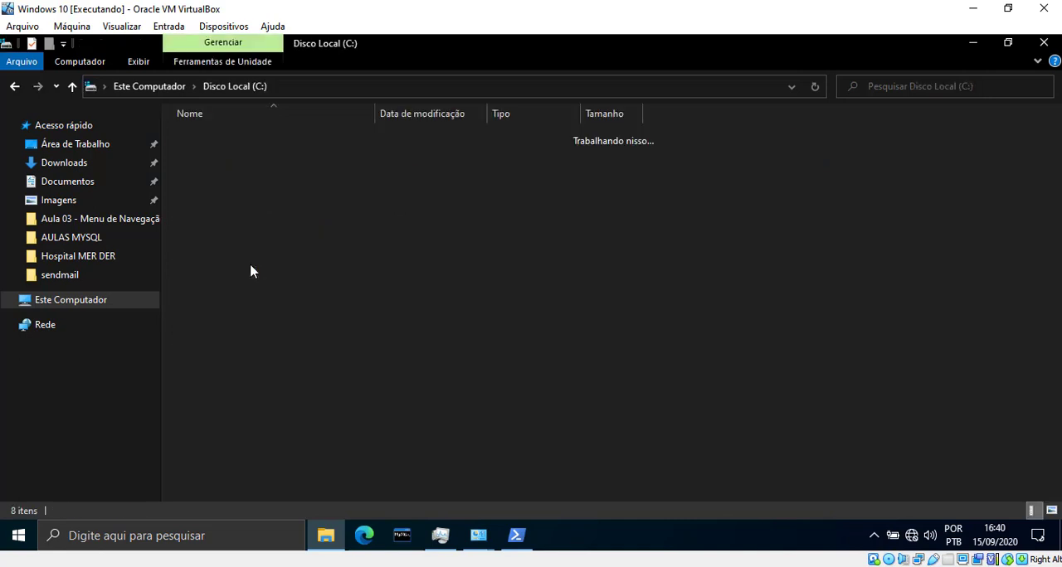
{"action": "left_click", "coordinate": [14, 86]}
{"action": "left_click", "coordinate": [511, 404]}
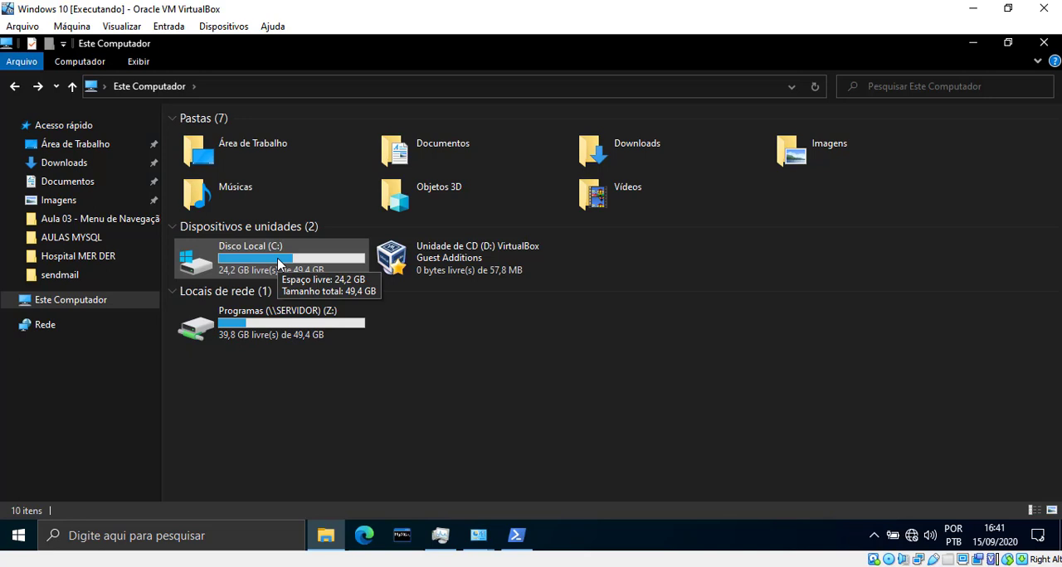
Step: Switch to the Win Server 2019 virtual machine, minimize PowerShell and point out the Drivers (F:) and Backups (E:) drives in Este Computador
{"action": "mouse_move", "coordinate": [440, 535]}
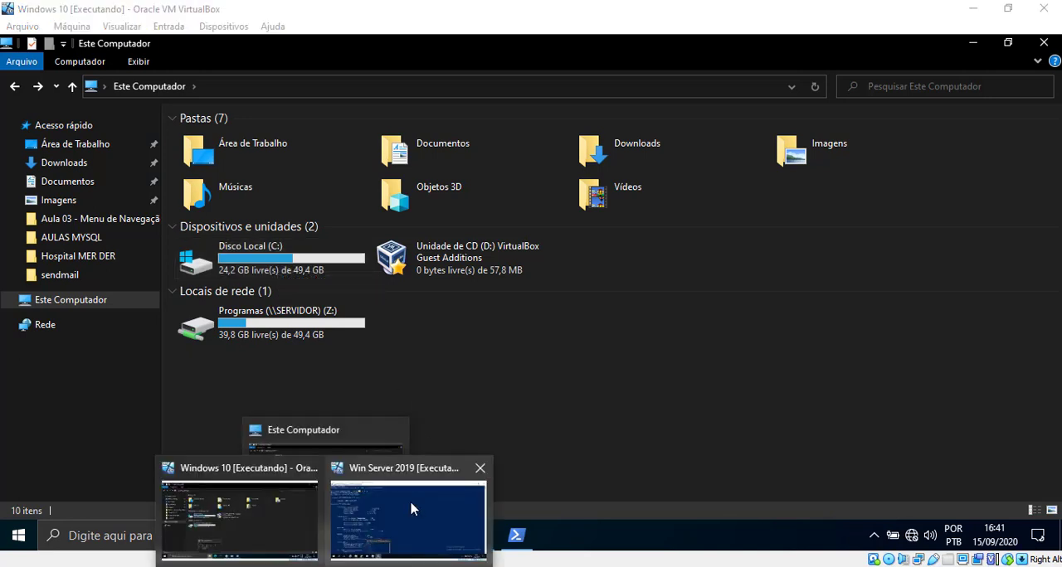
{"action": "left_click", "coordinate": [411, 509]}
{"action": "left_click", "coordinate": [973, 42]}
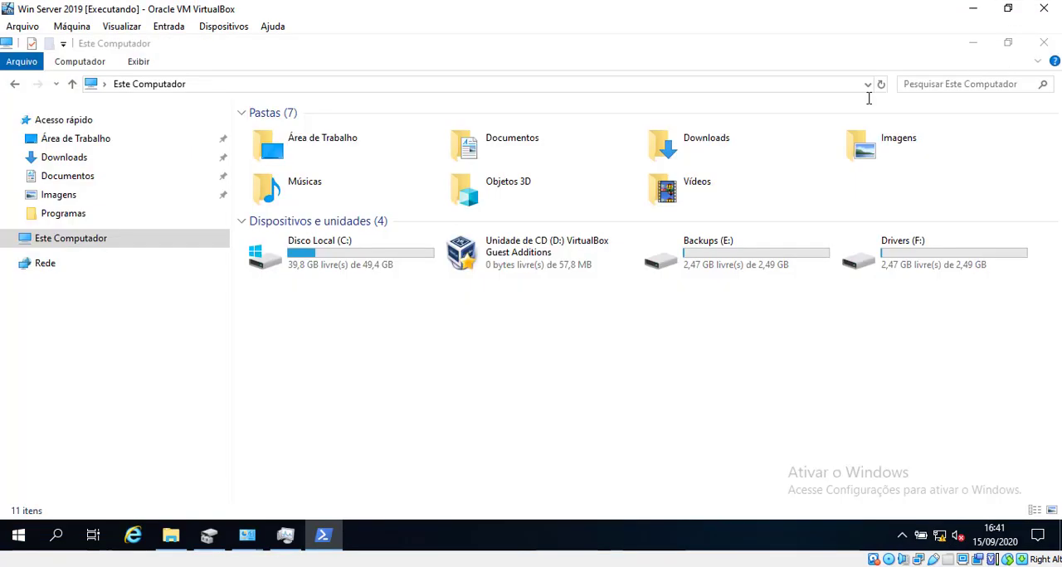
{"action": "left_click", "coordinate": [756, 249]}
{"action": "left_click", "coordinate": [887, 247]}
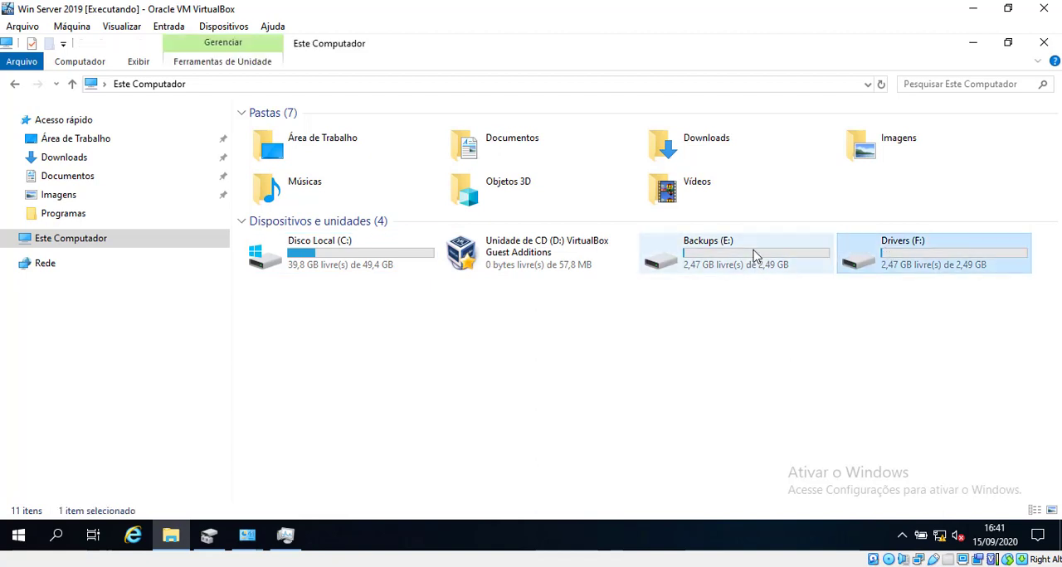
{"action": "left_click", "coordinate": [754, 259]}
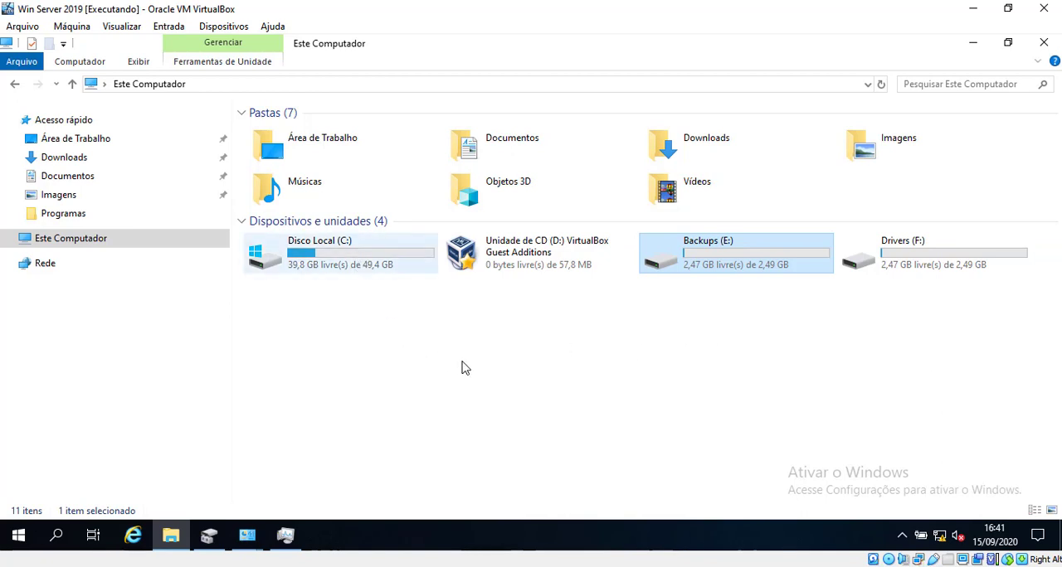
{"action": "left_click", "coordinate": [585, 399]}
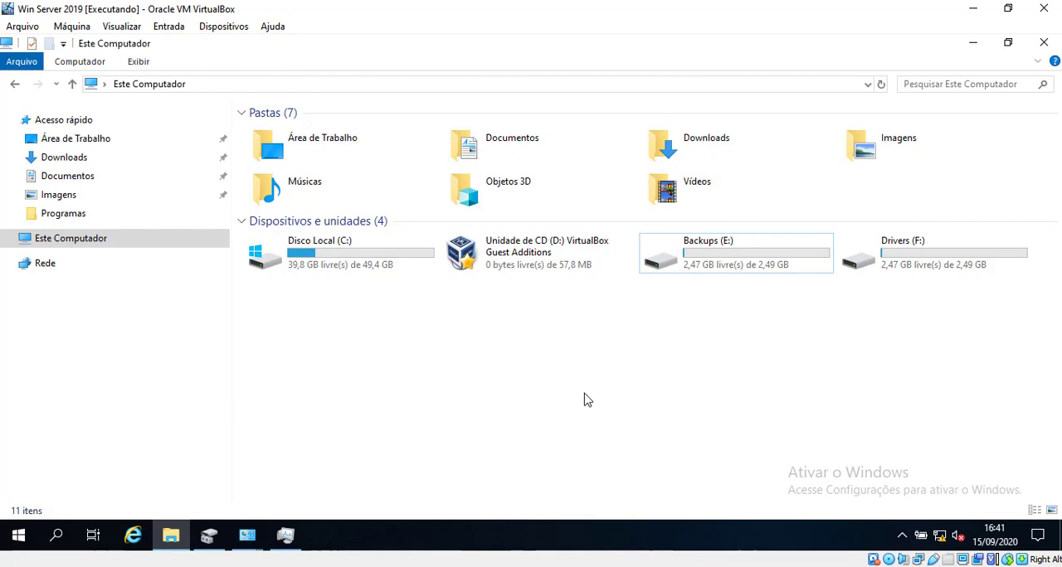